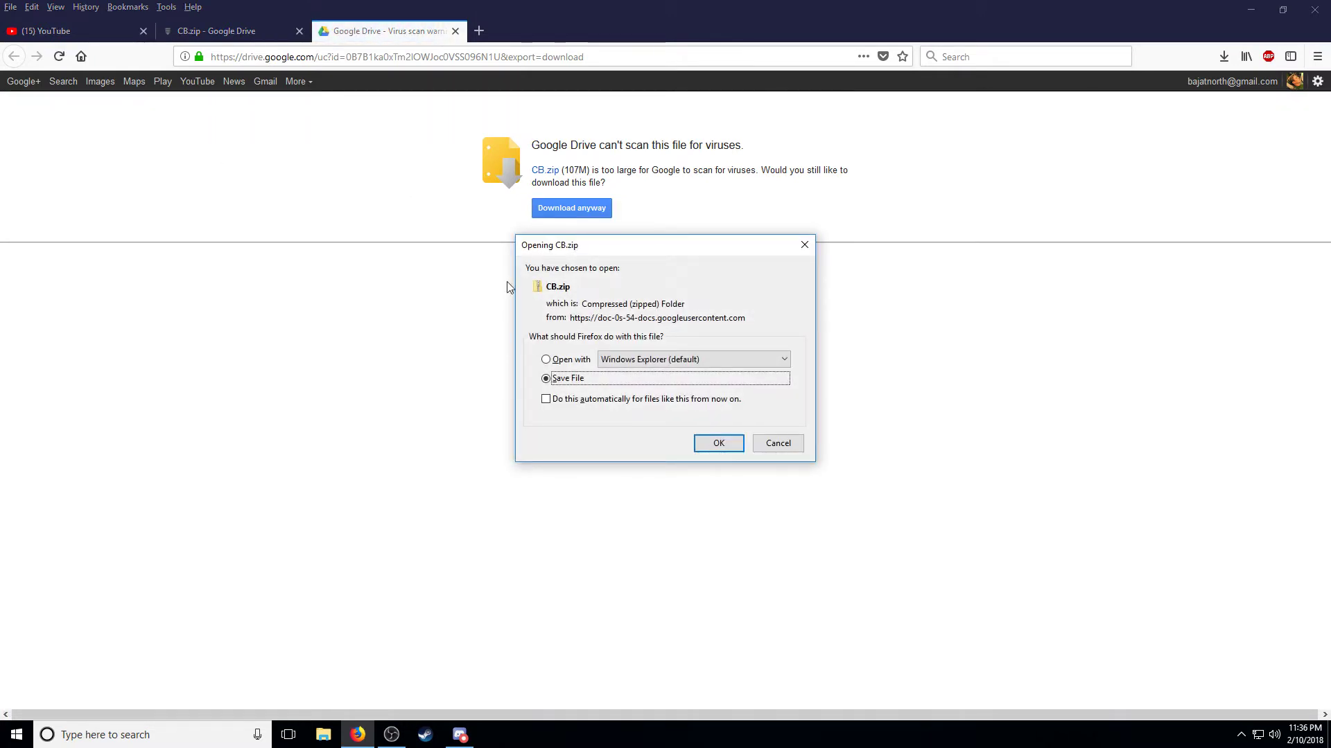
Save CB.zip from Google Drive and open the downloaded archive.
click(713, 447)
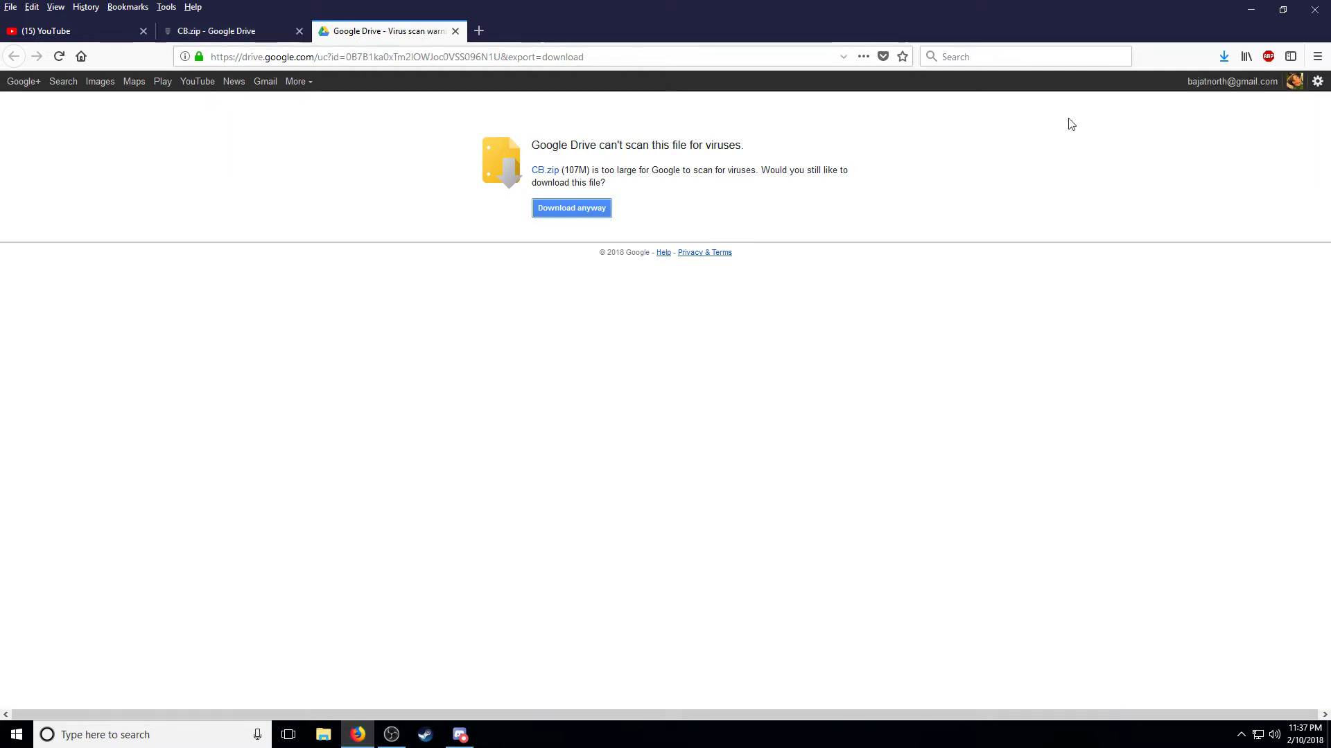
click(1224, 58)
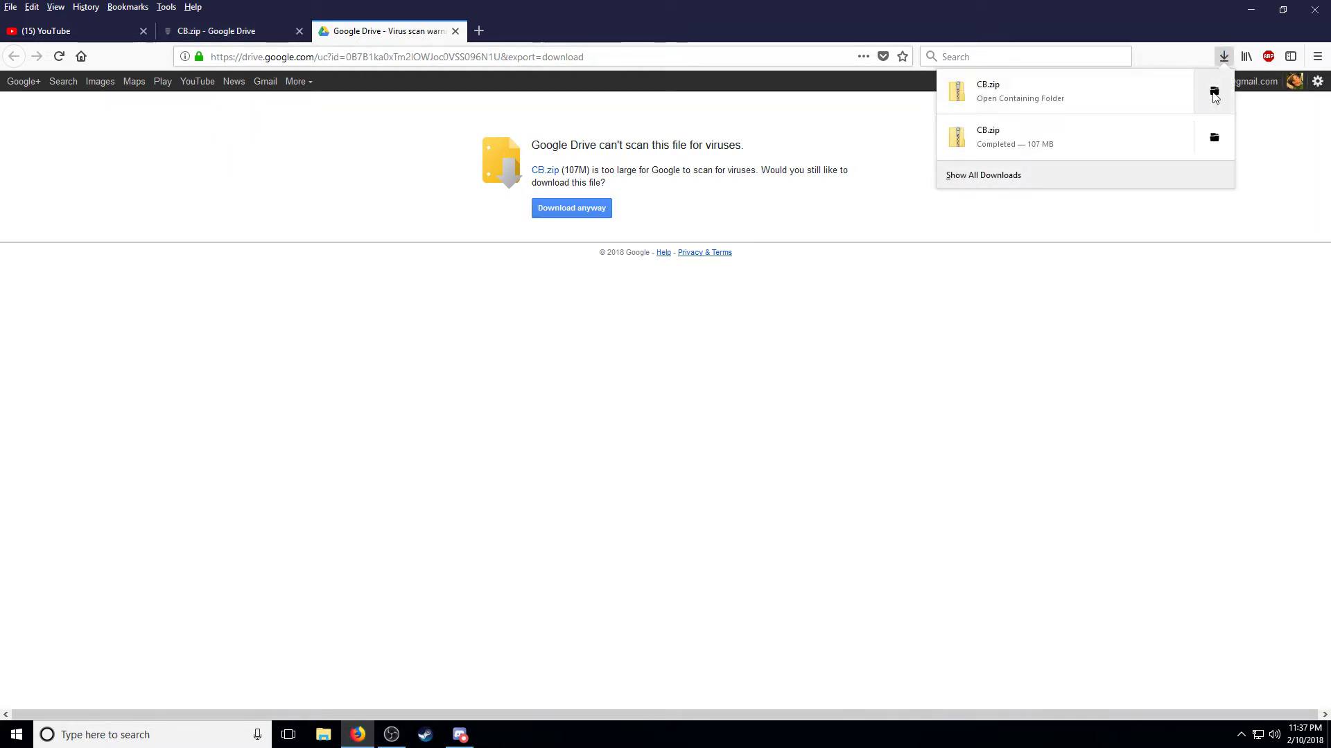
click(1020, 91)
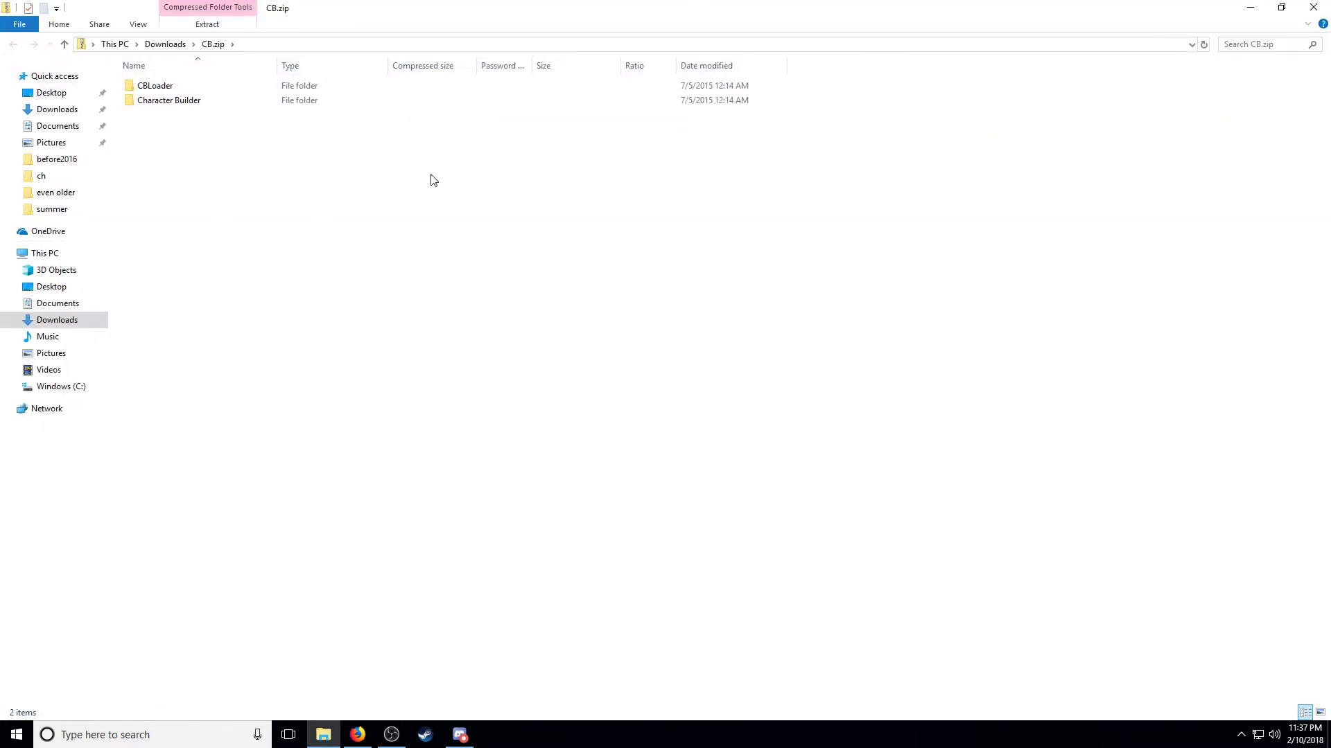
Extract CB.zip directly into the Downloads folder with 7-Zip.
click(166, 44)
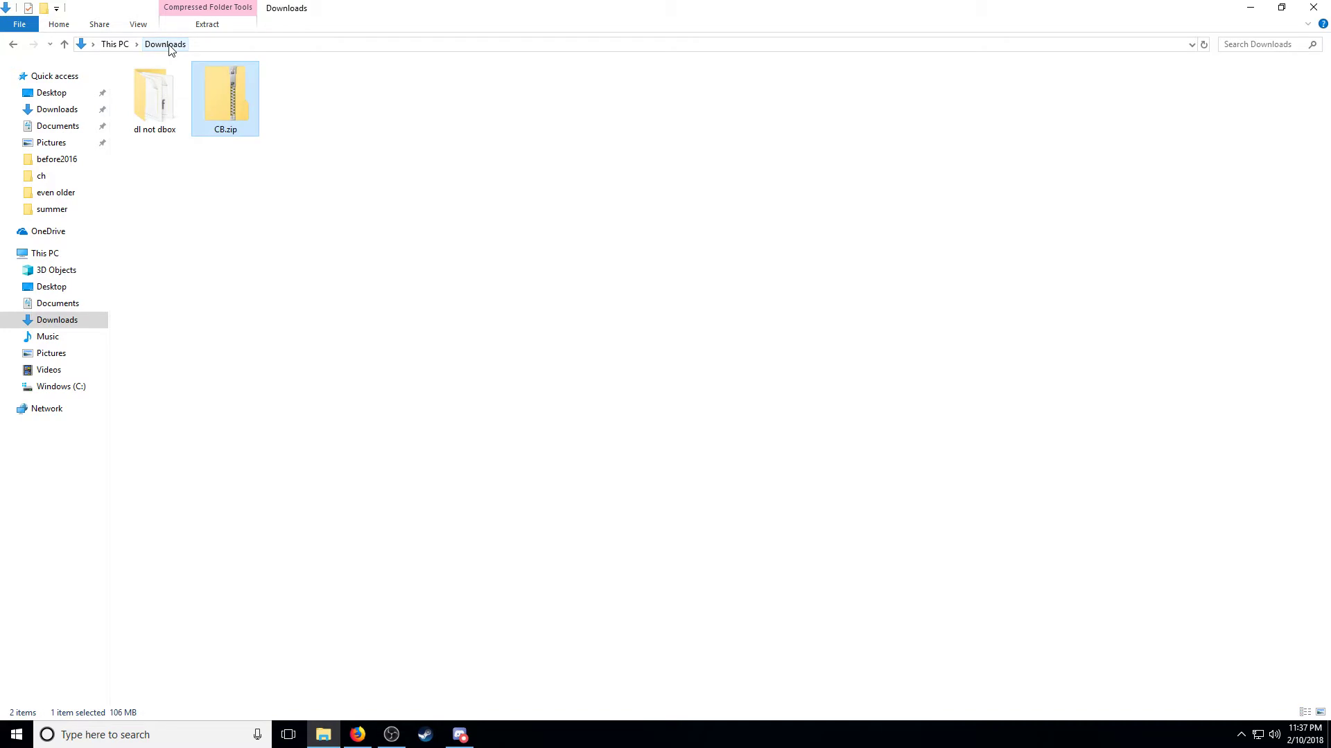
right_click(228, 116)
mouse_move(300, 180)
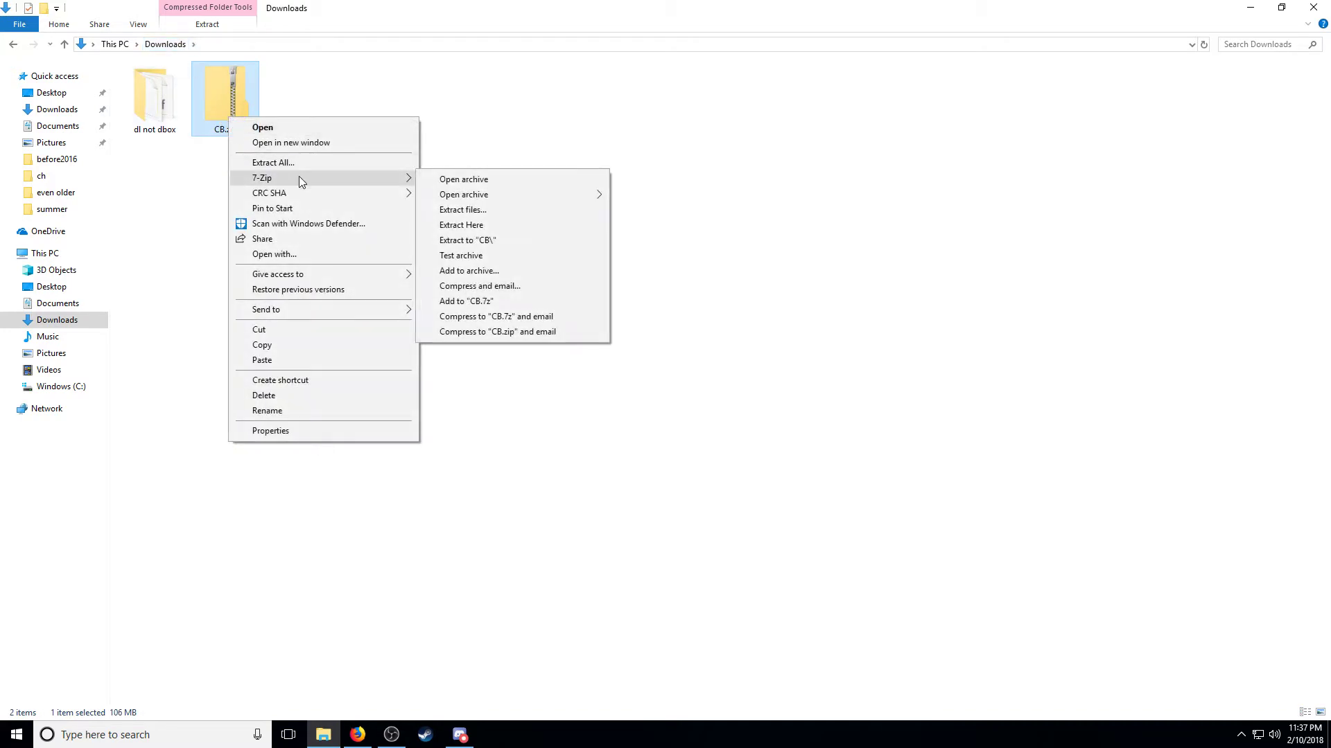
click(479, 226)
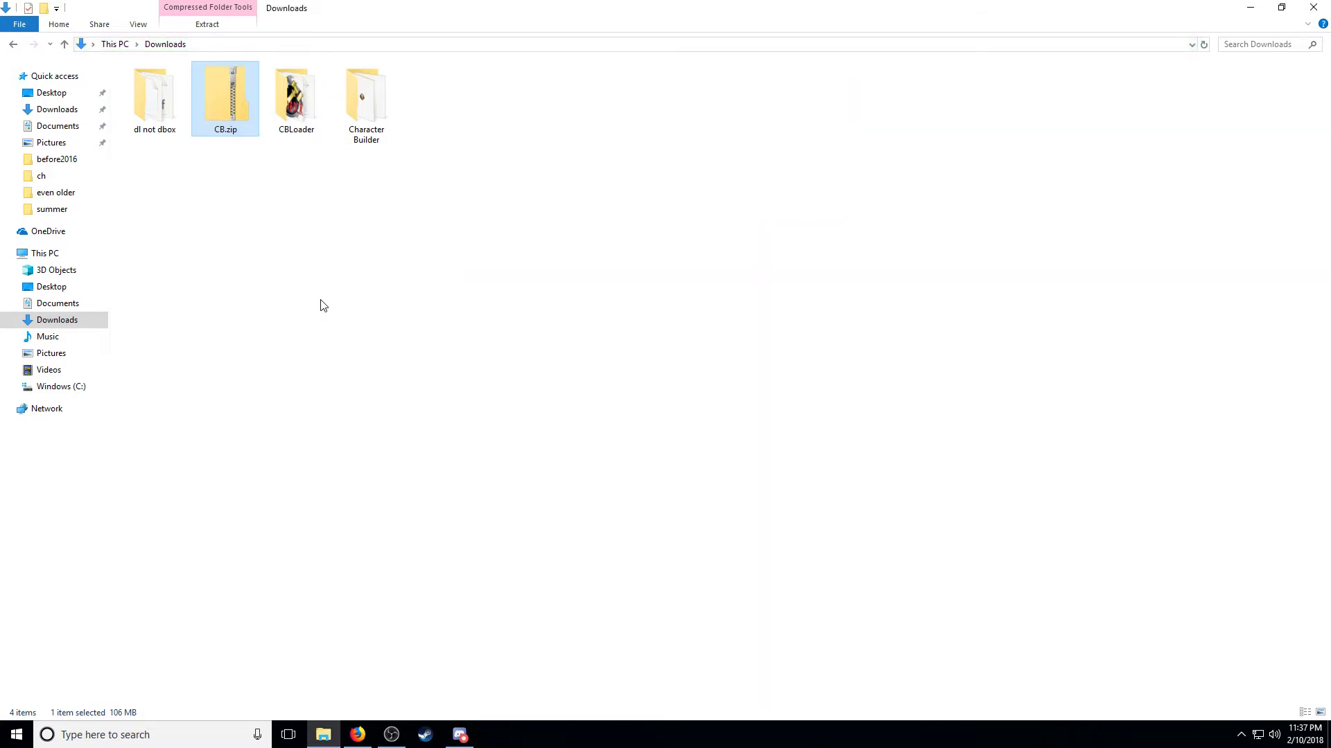
click(385, 256)
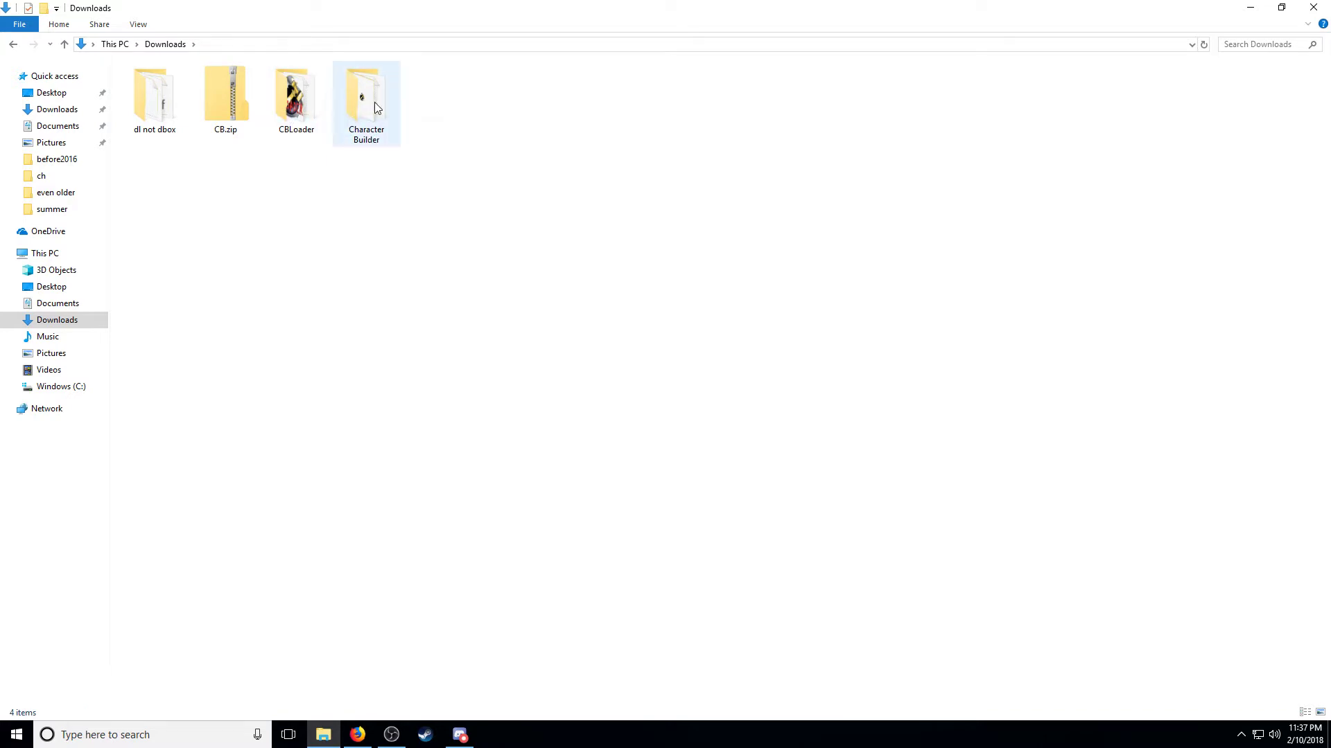
Read READ THIS FIRST!!! (Instructions).txt in the Character Builder folder, breaking up its long line, and close it without saving.
double_click(375, 106)
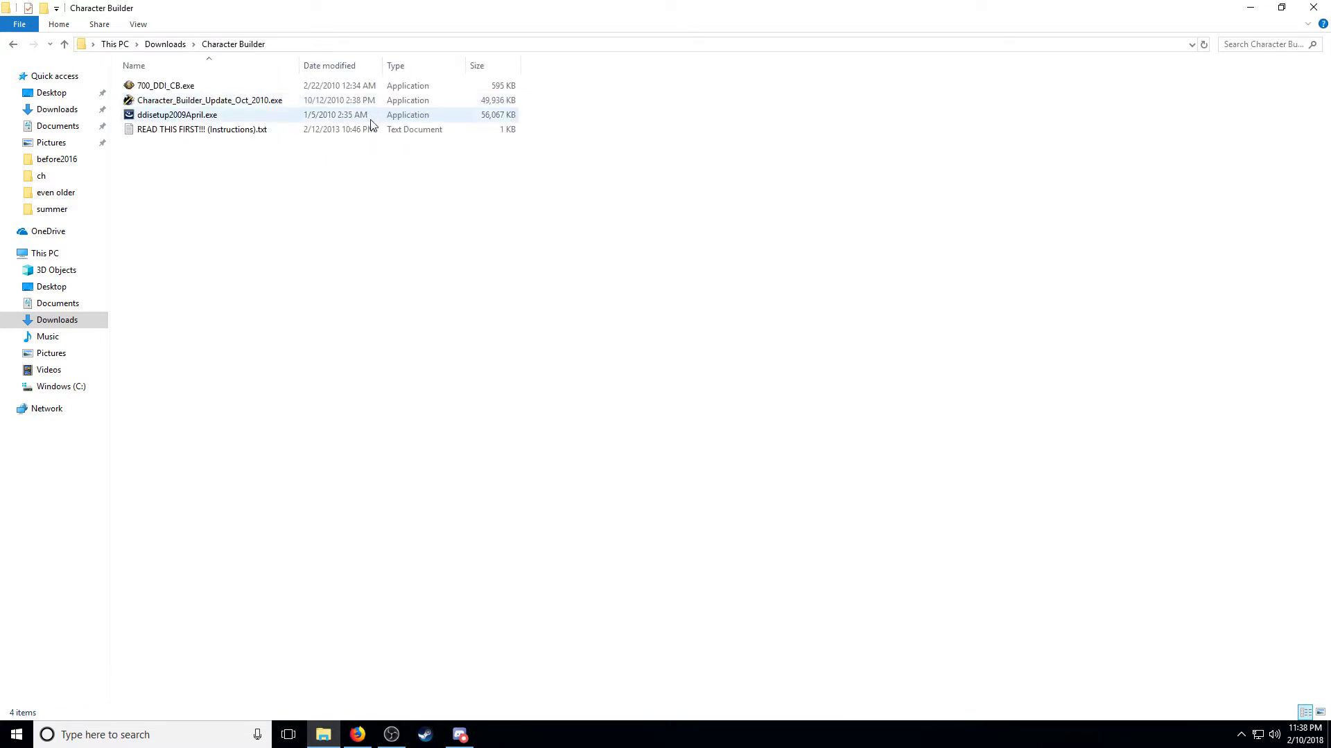
double_click(222, 138)
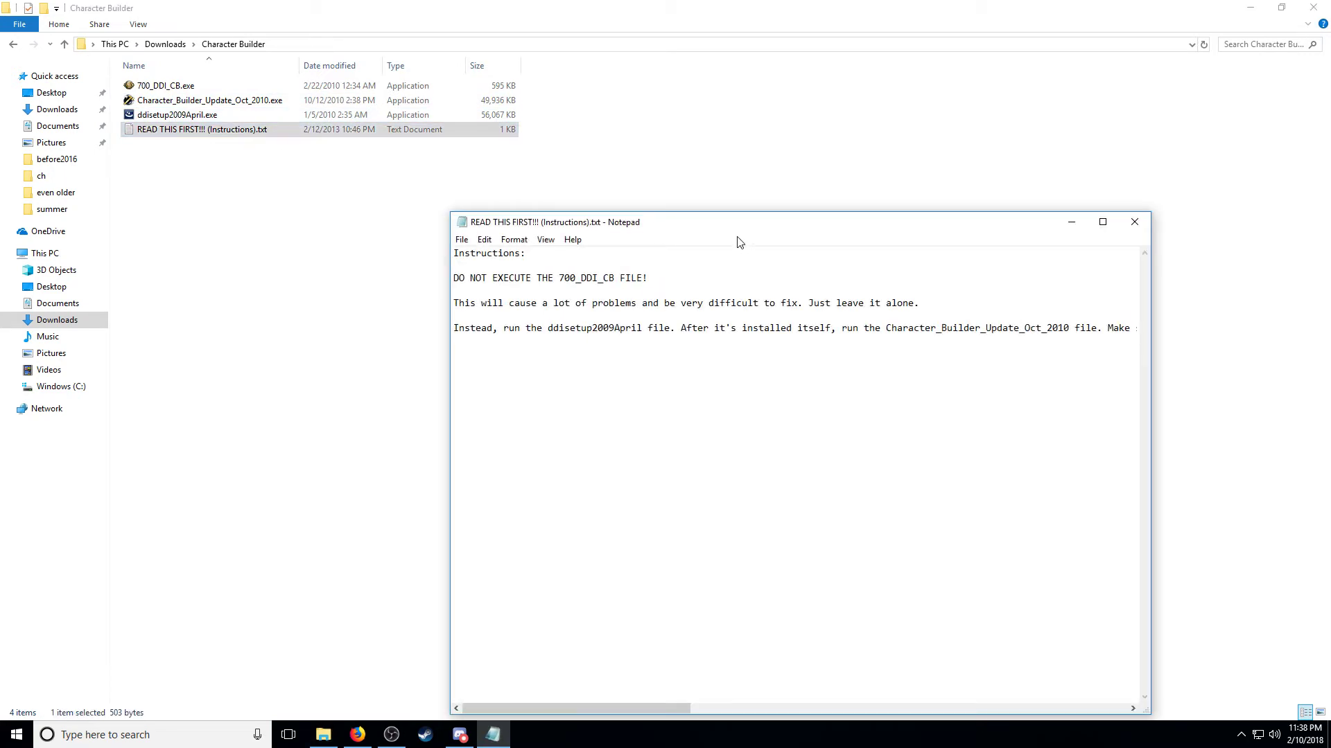
drag(739, 221, 397, 184)
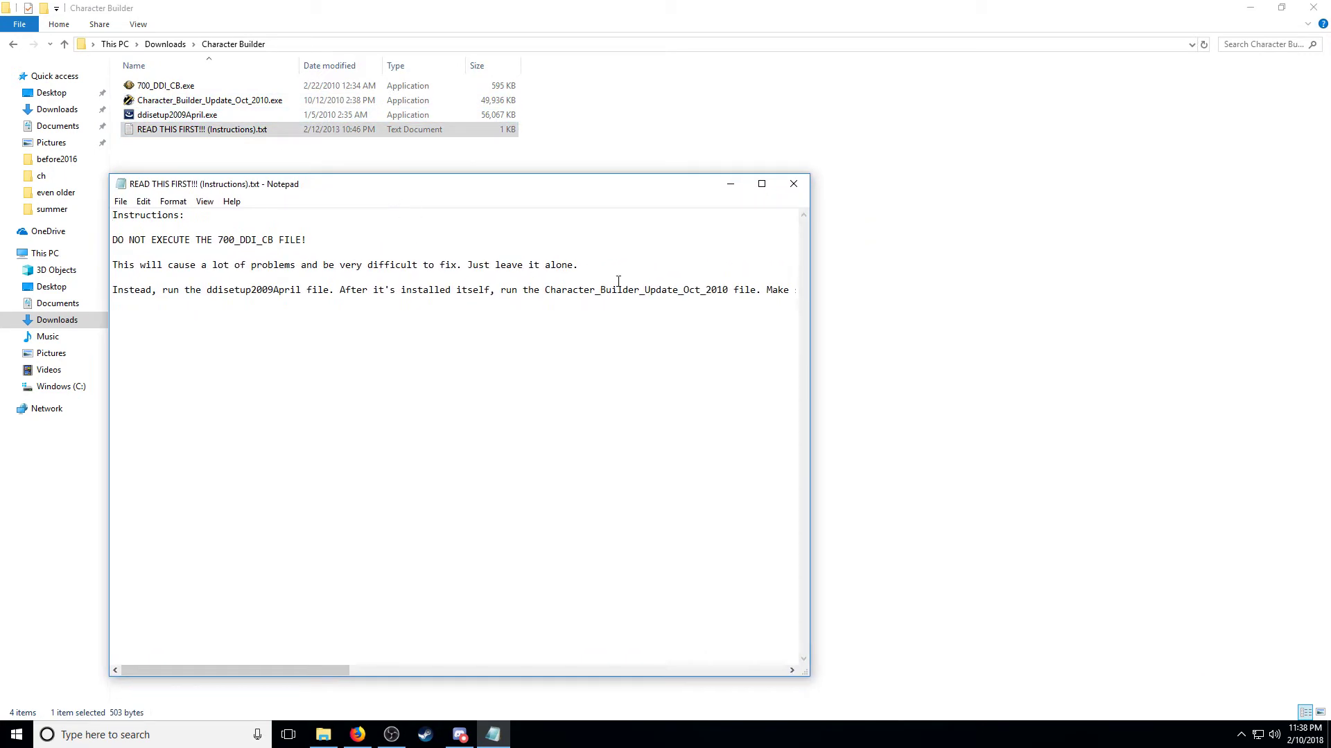
click(758, 296)
key(Return)
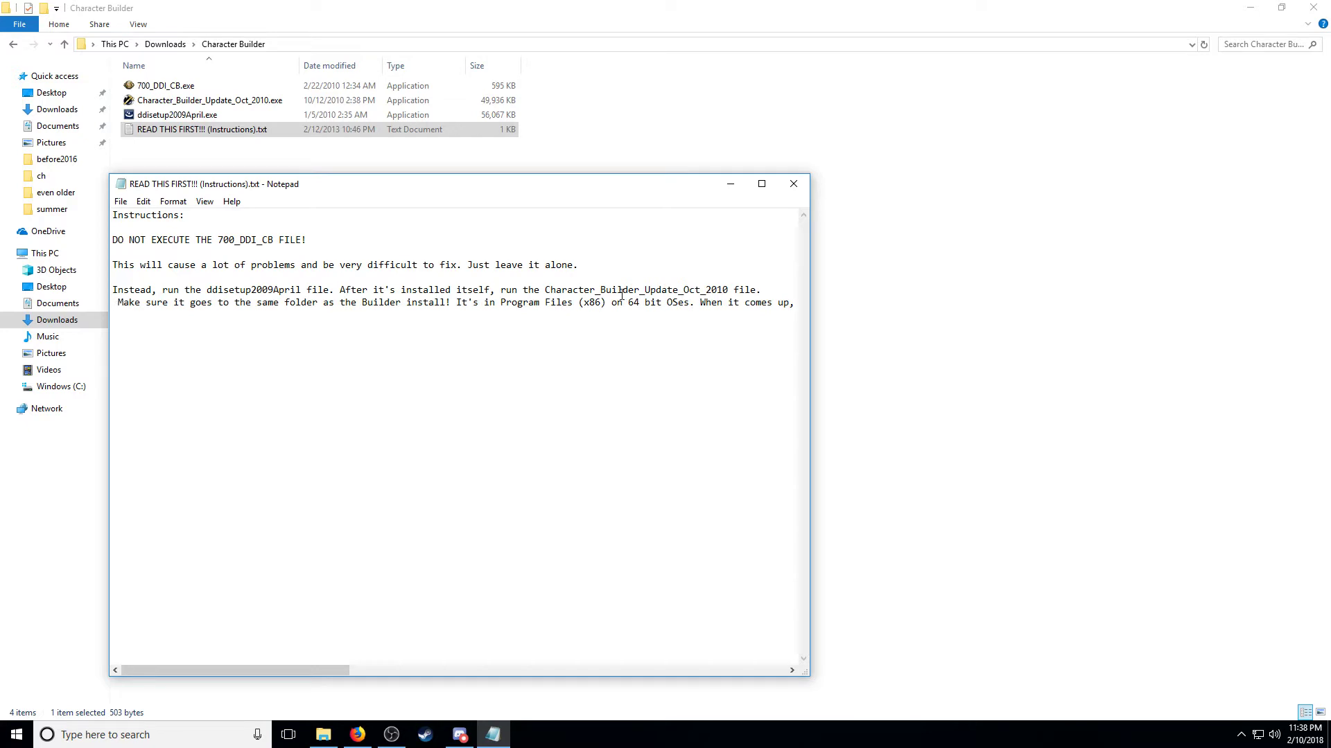
click(700, 303)
key(Return)
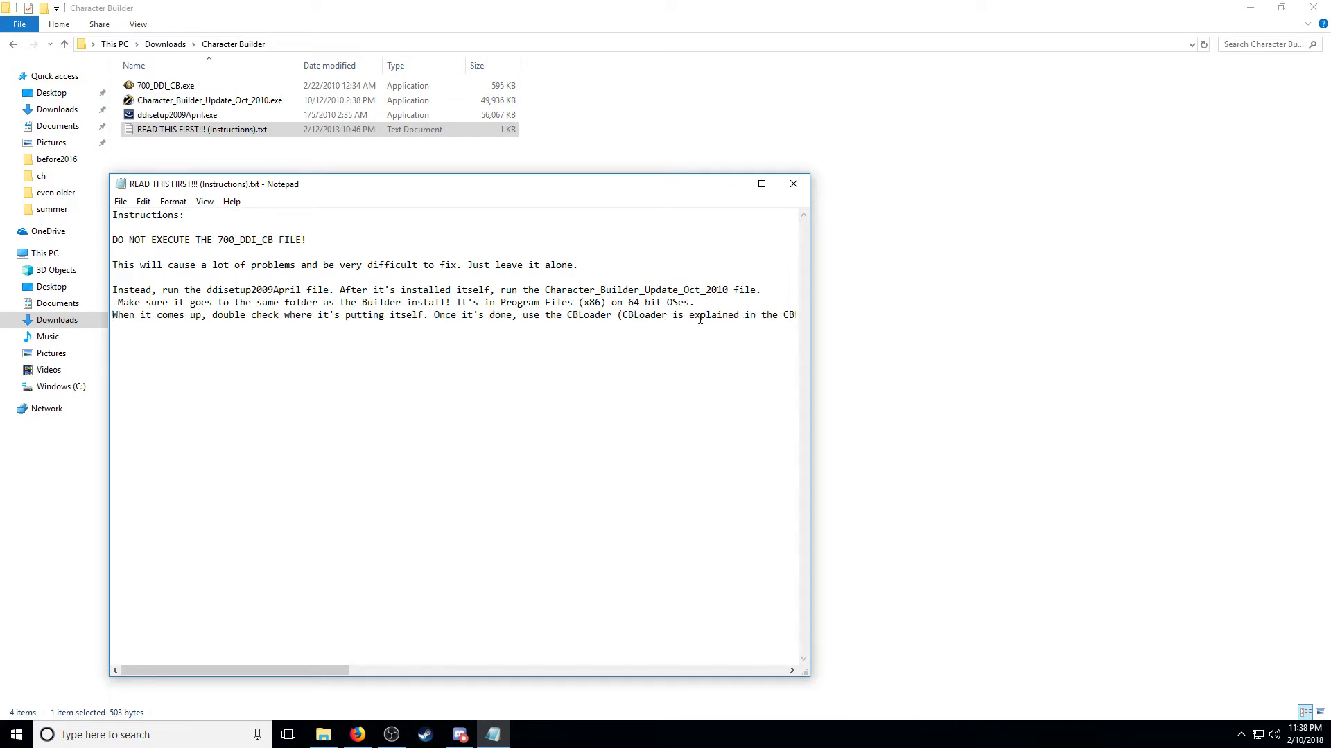
click(617, 316)
key(Return)
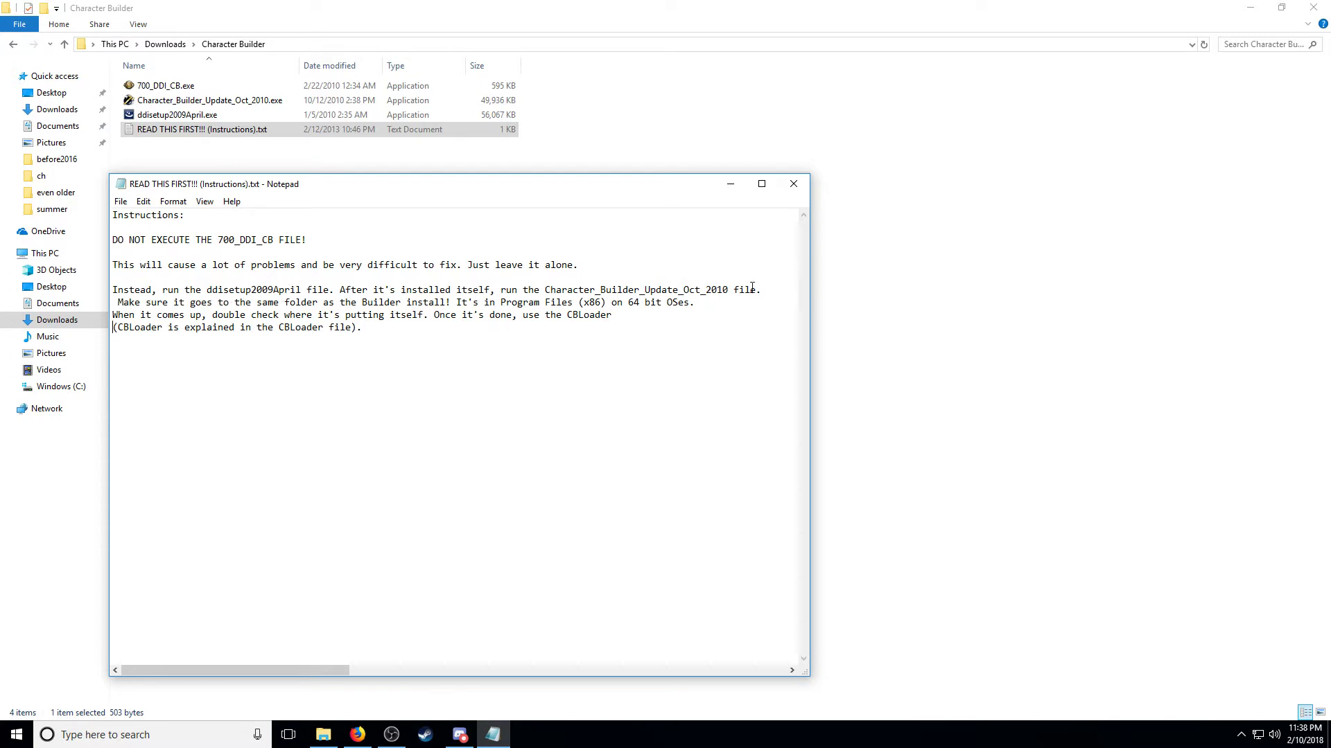
click(793, 183)
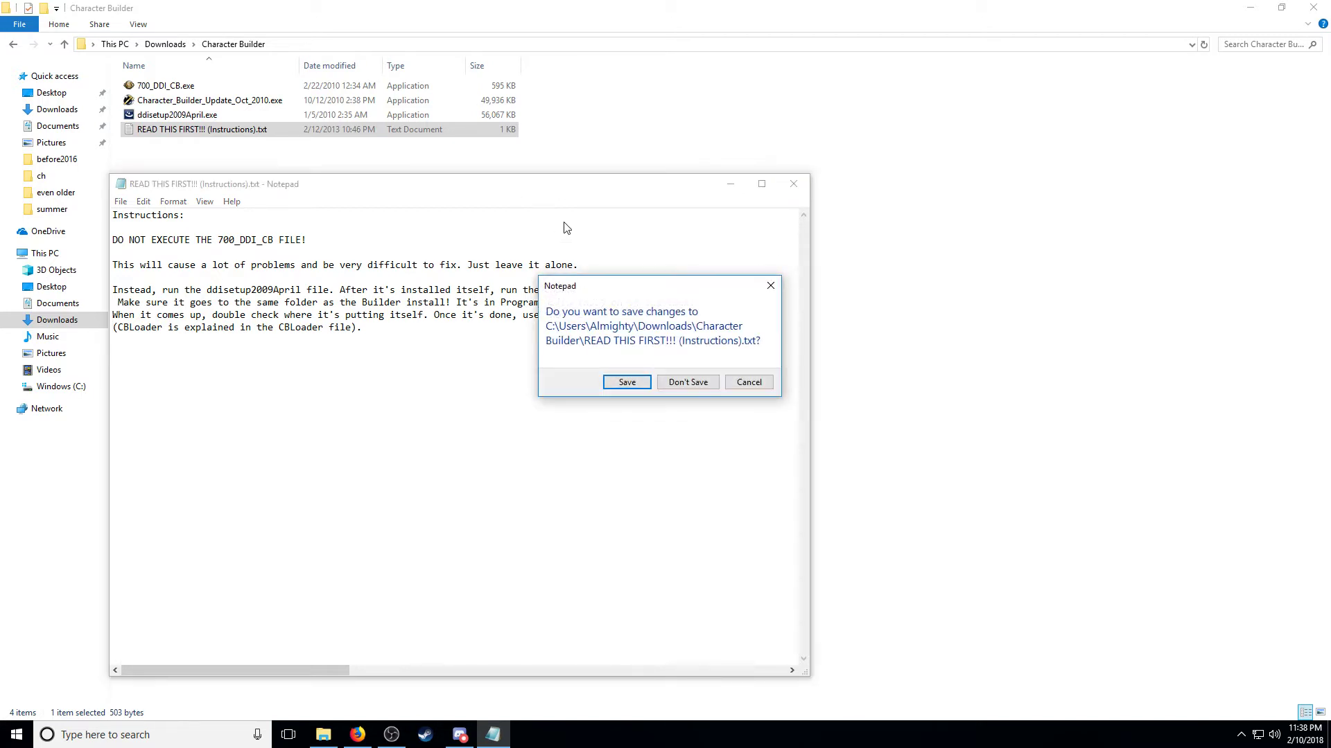
click(686, 382)
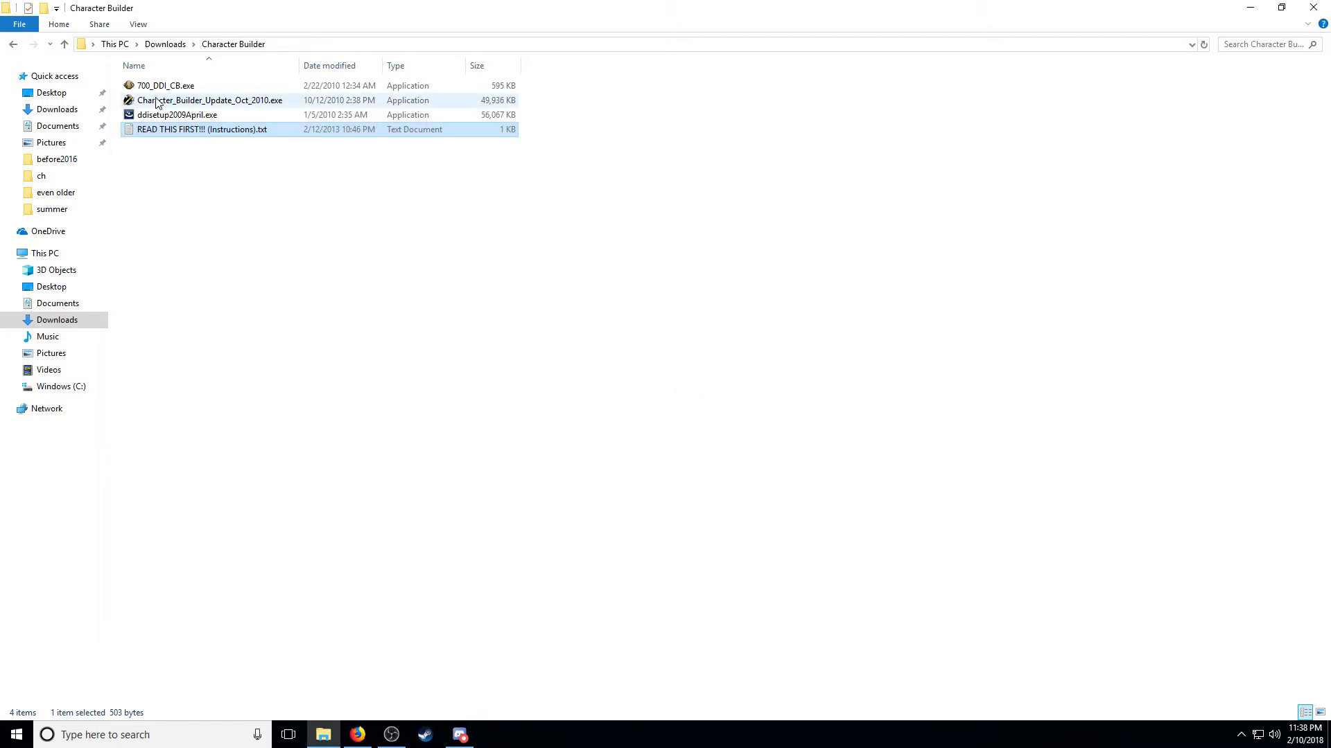
Install Character Builder with ddisetup2009April.exe, accepting the license agreement and keeping the default settings.
right_click(175, 115)
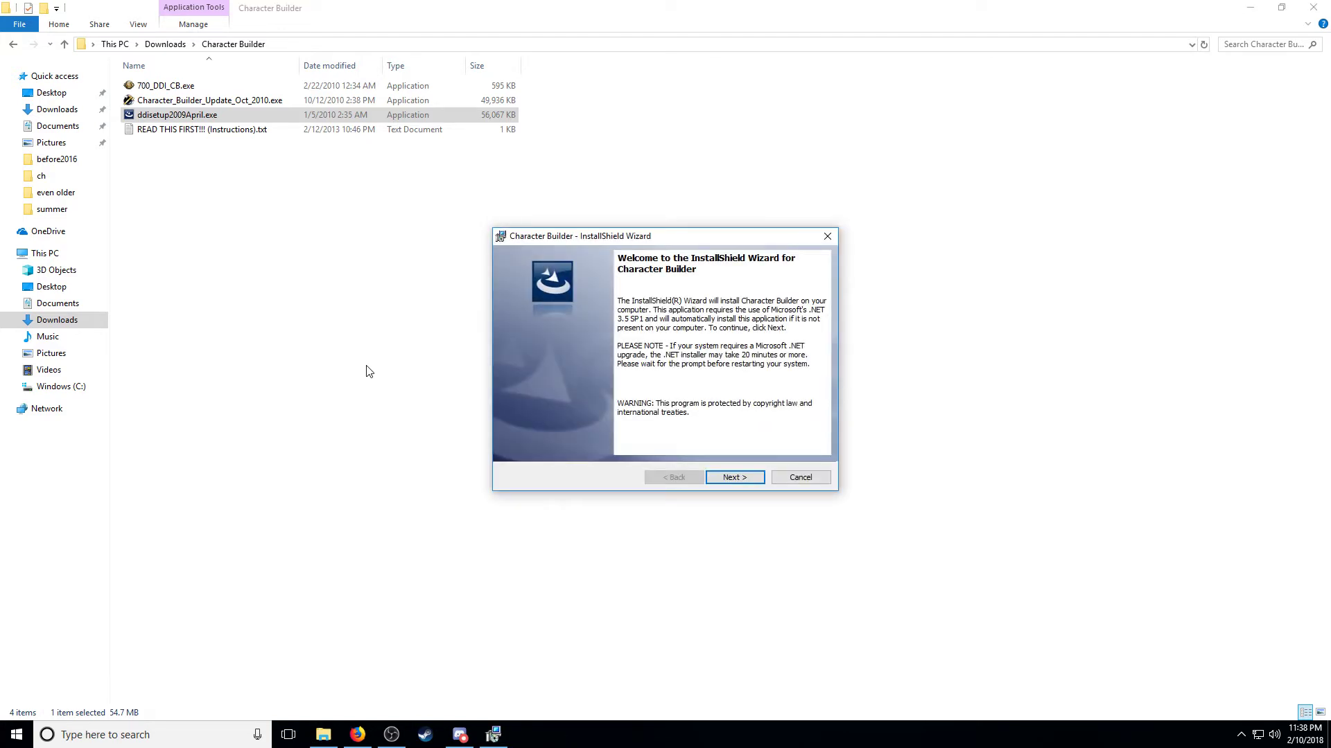
click(729, 478)
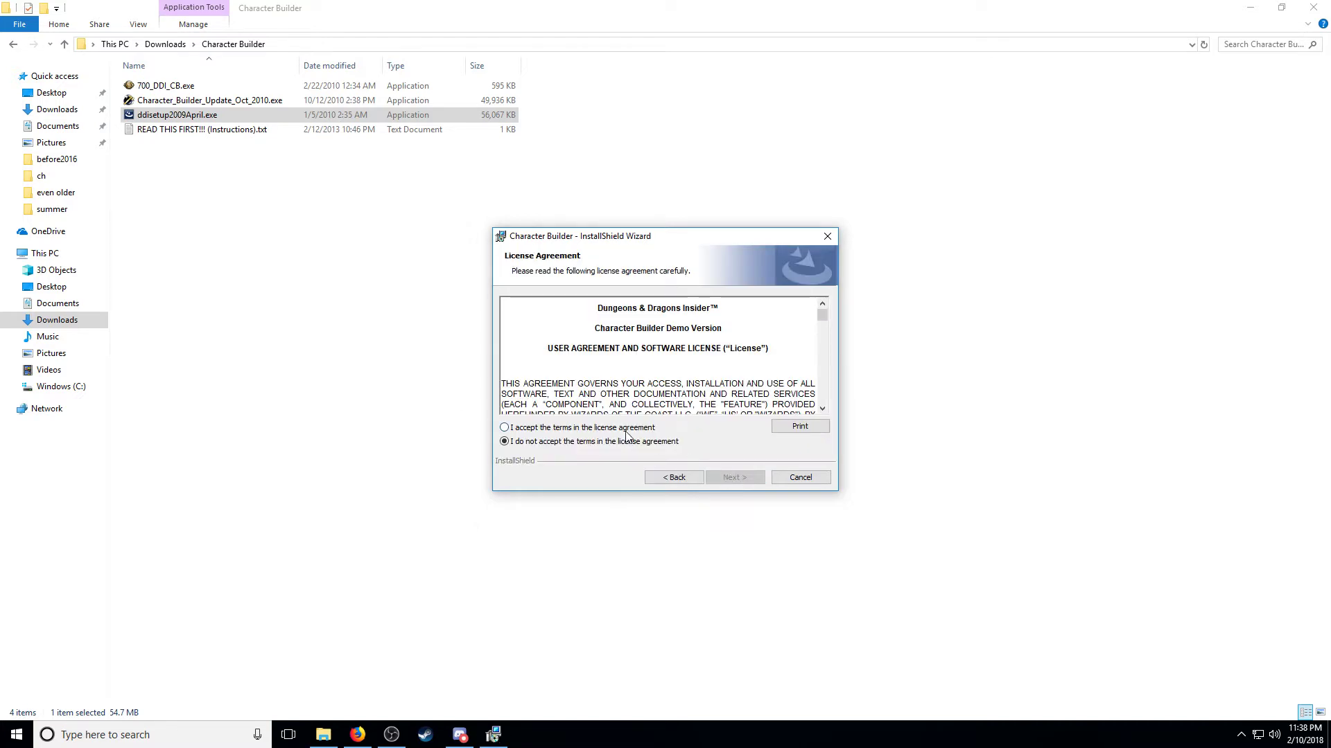
click(624, 428)
click(754, 479)
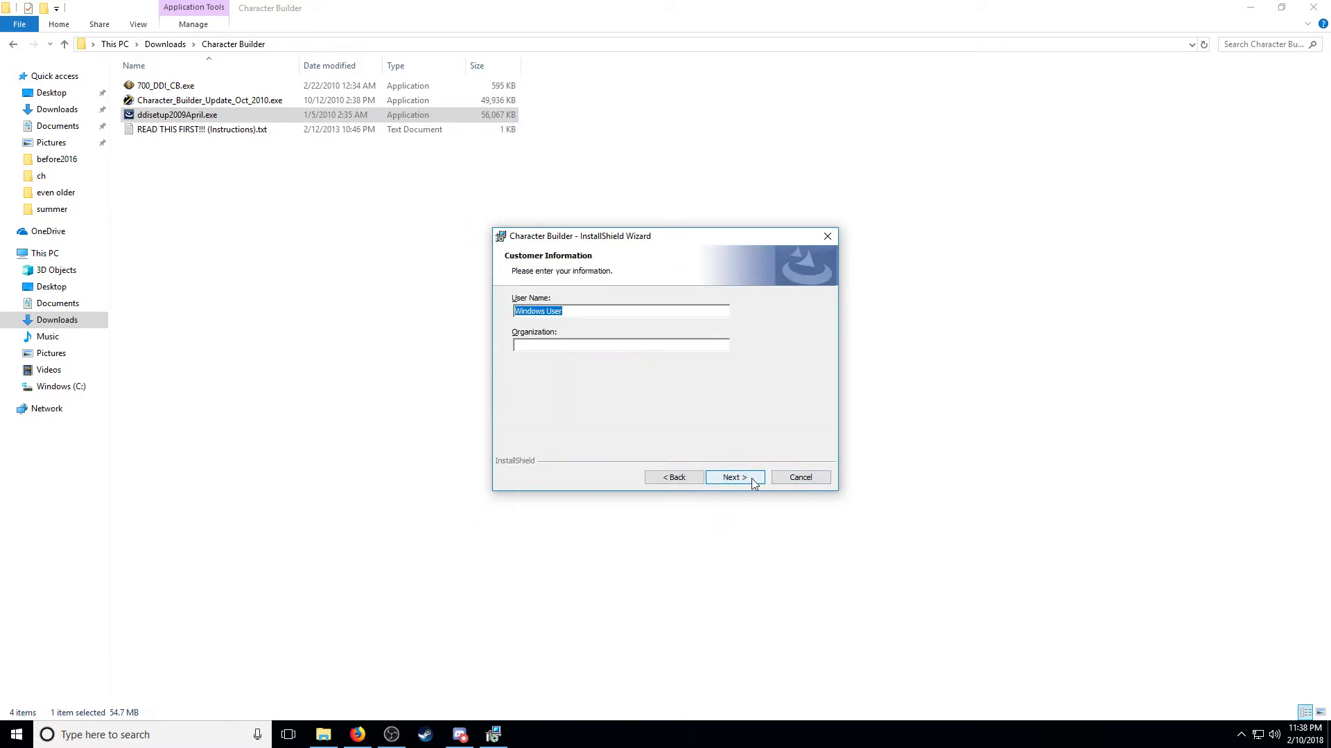
click(733, 477)
click(733, 477)
click(733, 477)
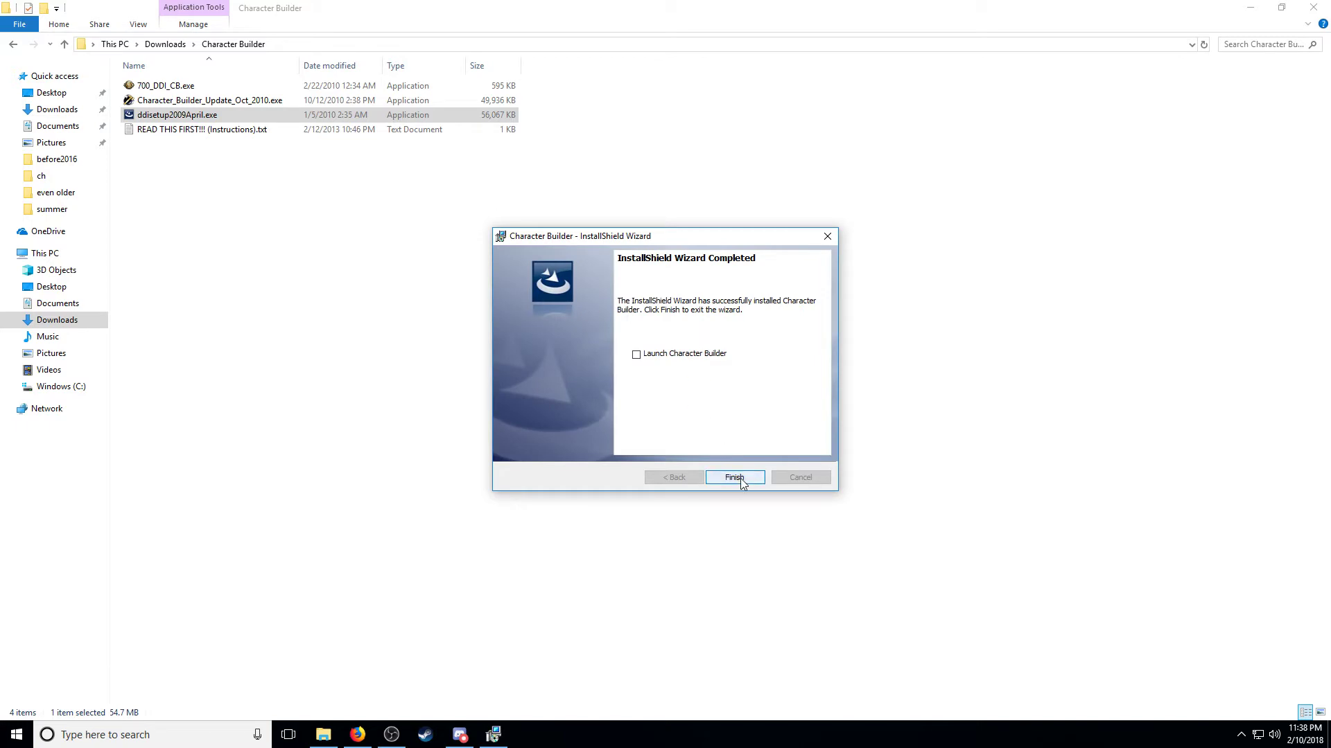
click(735, 478)
click(445, 288)
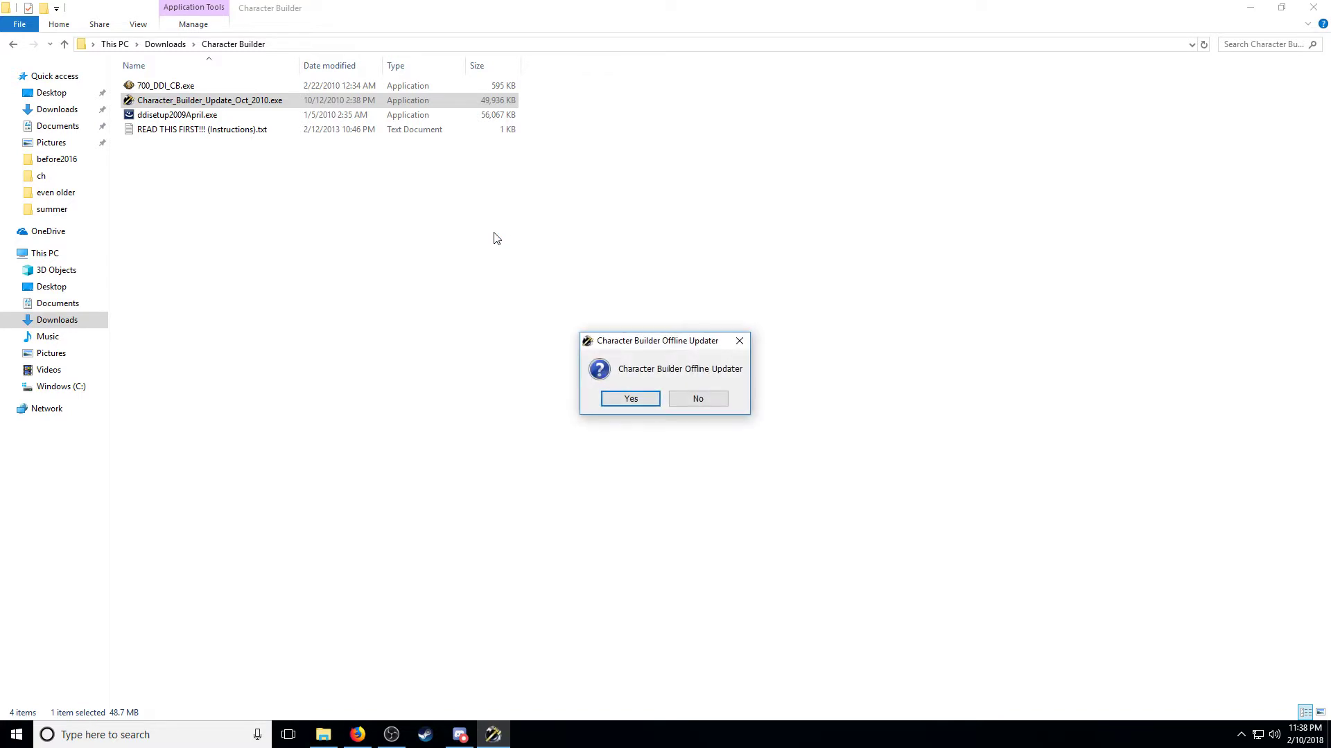
Run the Character Builder Offline Updater on the installation directory C:\Program Files (x86)\Wizards of the Coast\Character Builder.
click(631, 400)
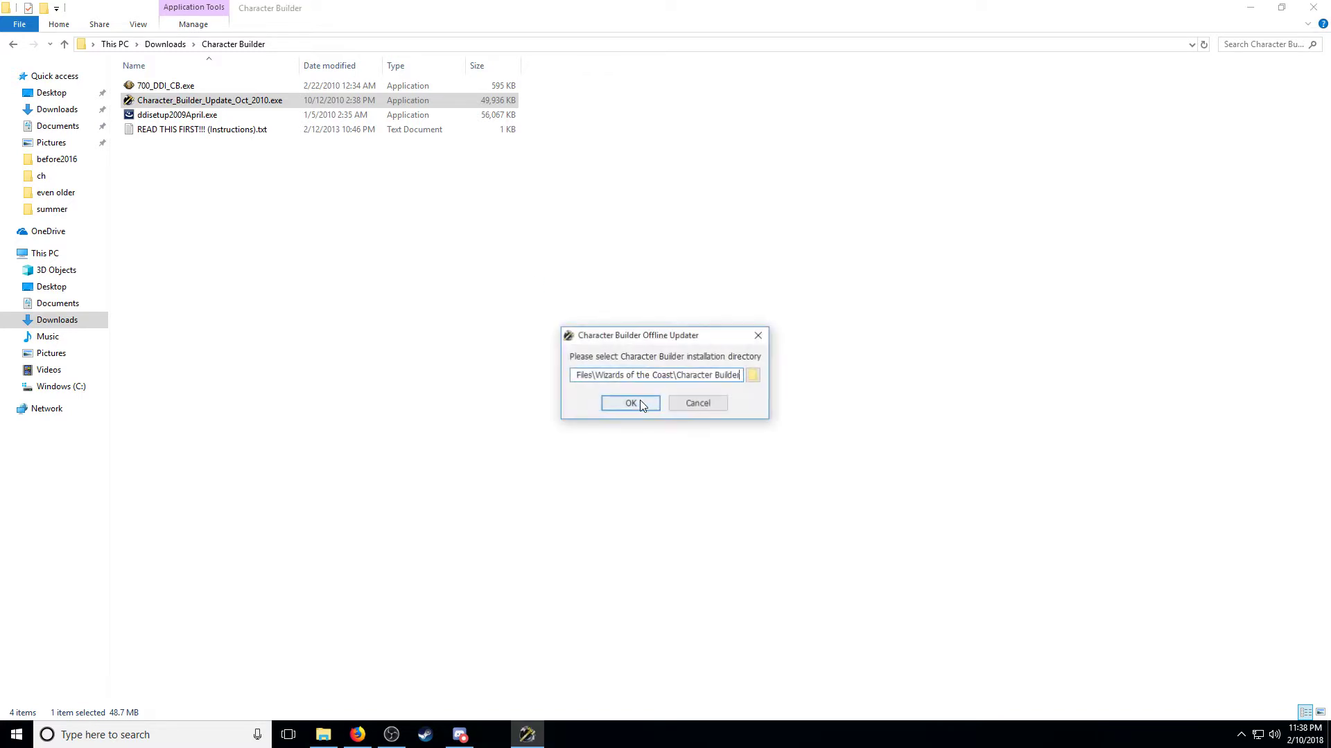
click(754, 375)
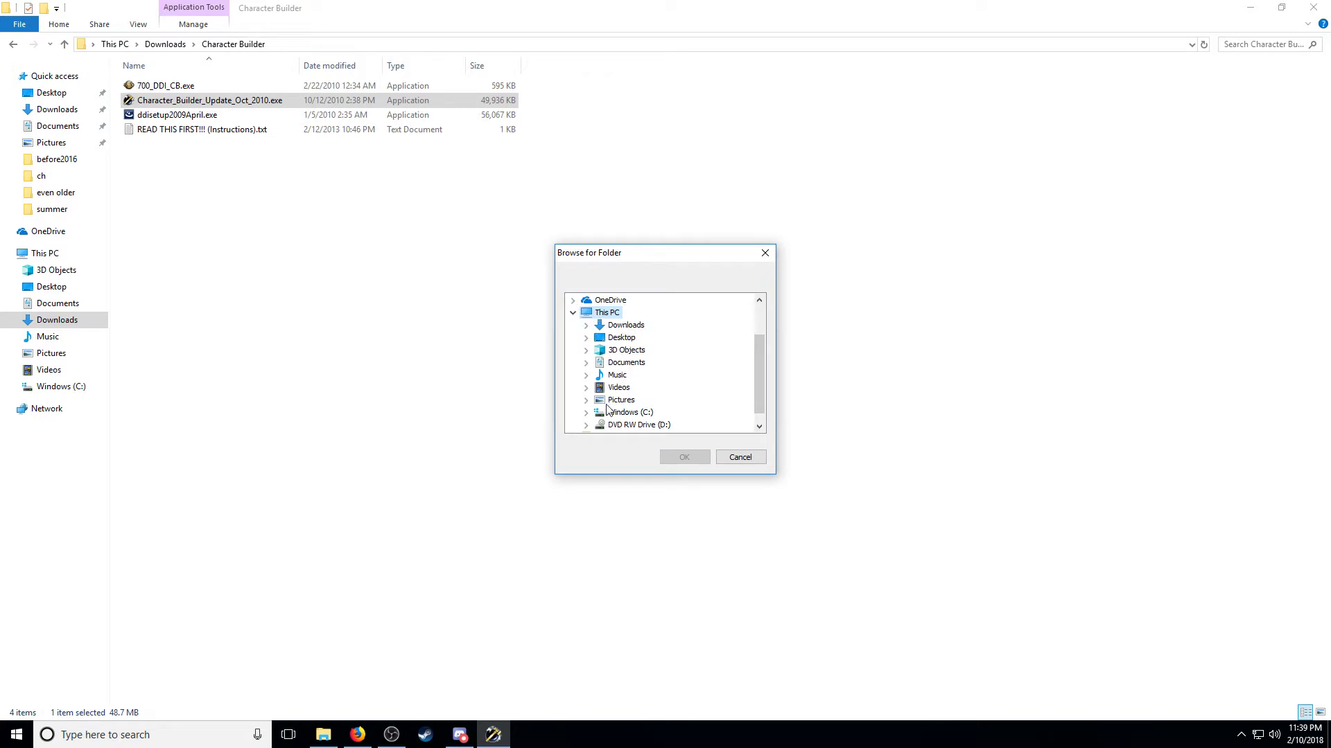
click(586, 412)
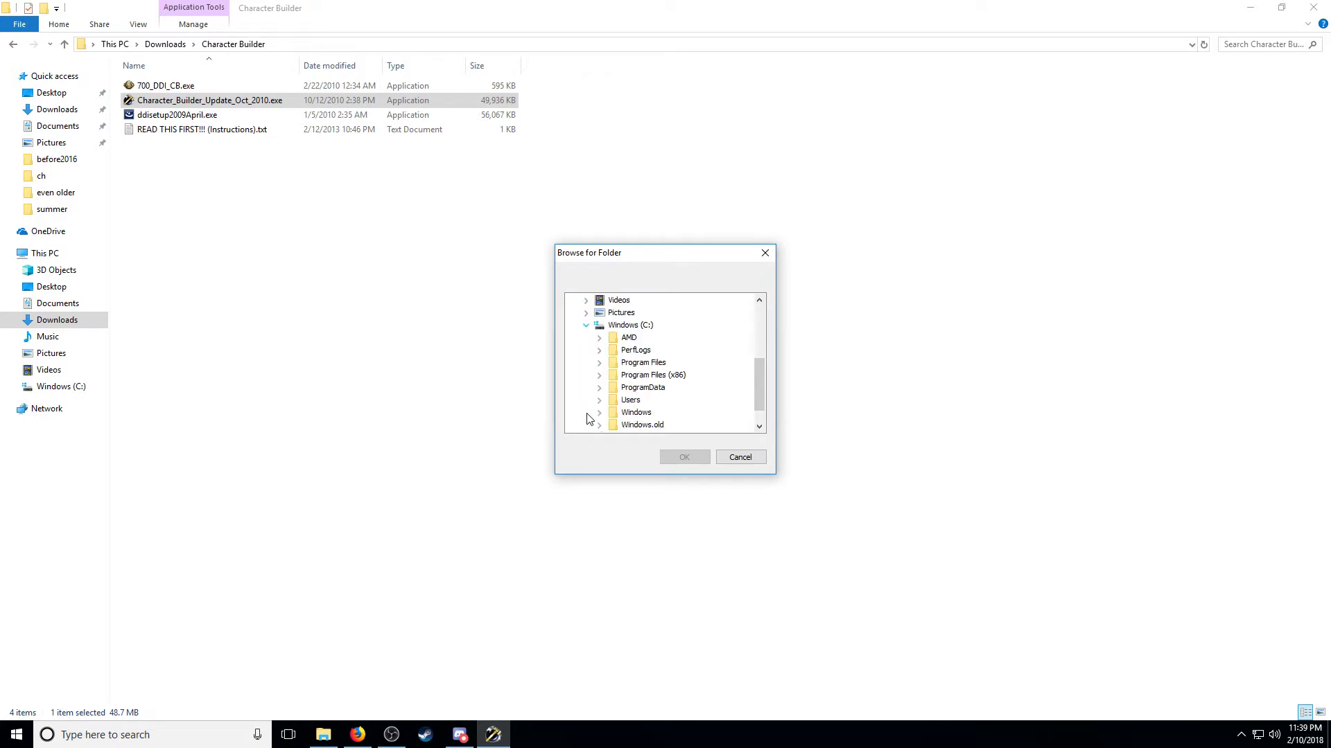
click(600, 375)
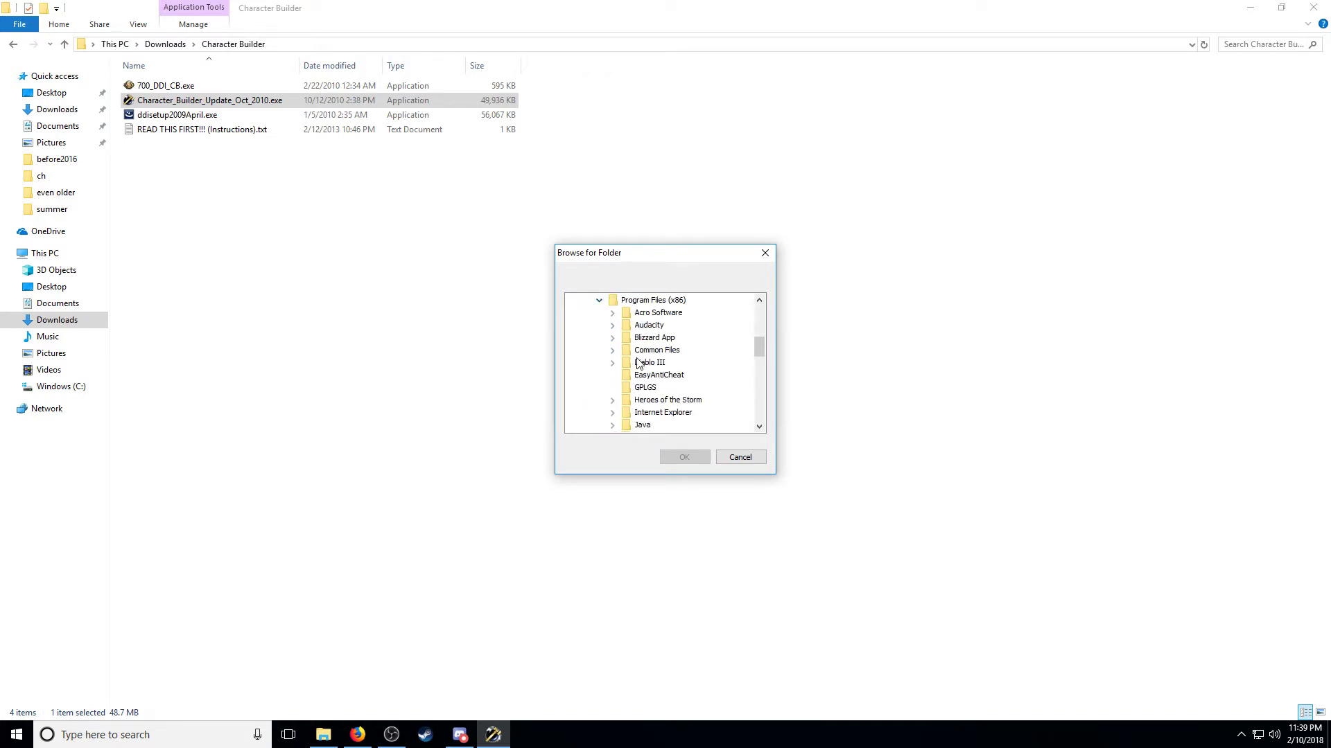
scroll(642, 367, down, 6)
scroll(642, 366, down, 8)
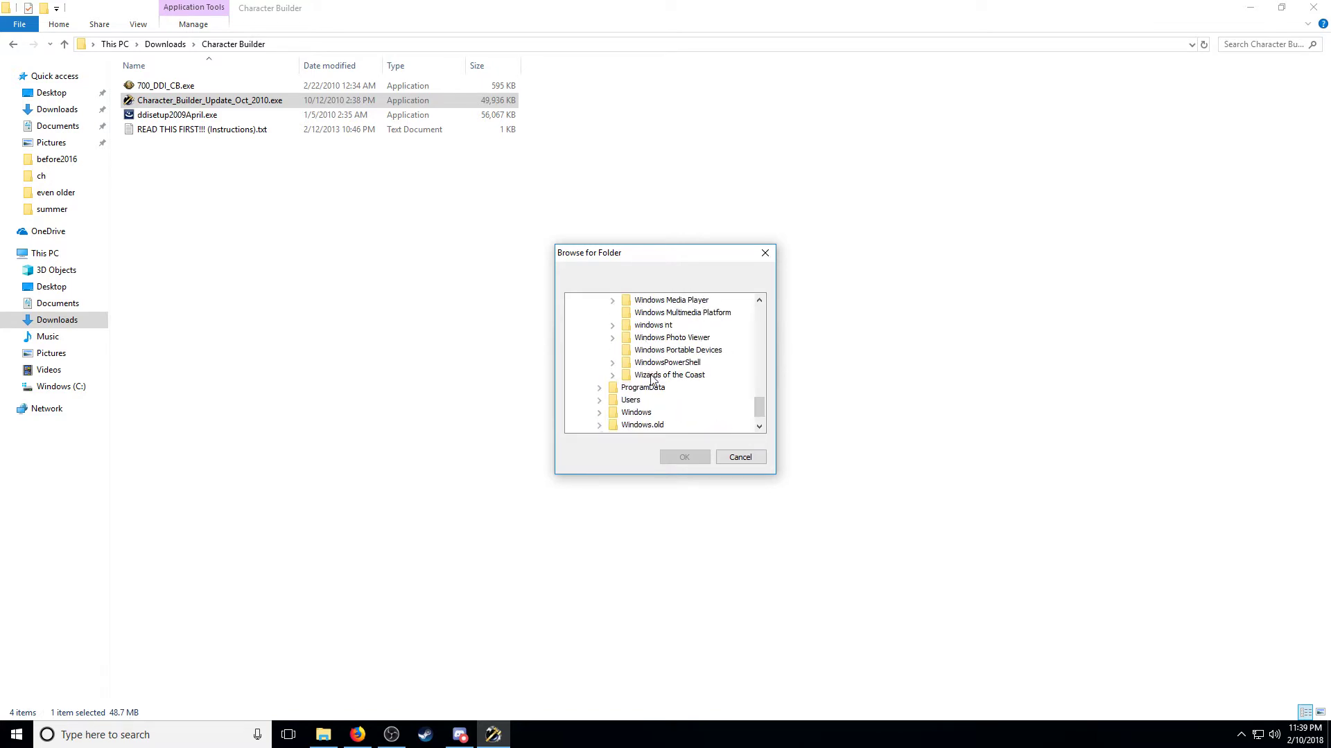
click(652, 380)
click(613, 376)
click(666, 390)
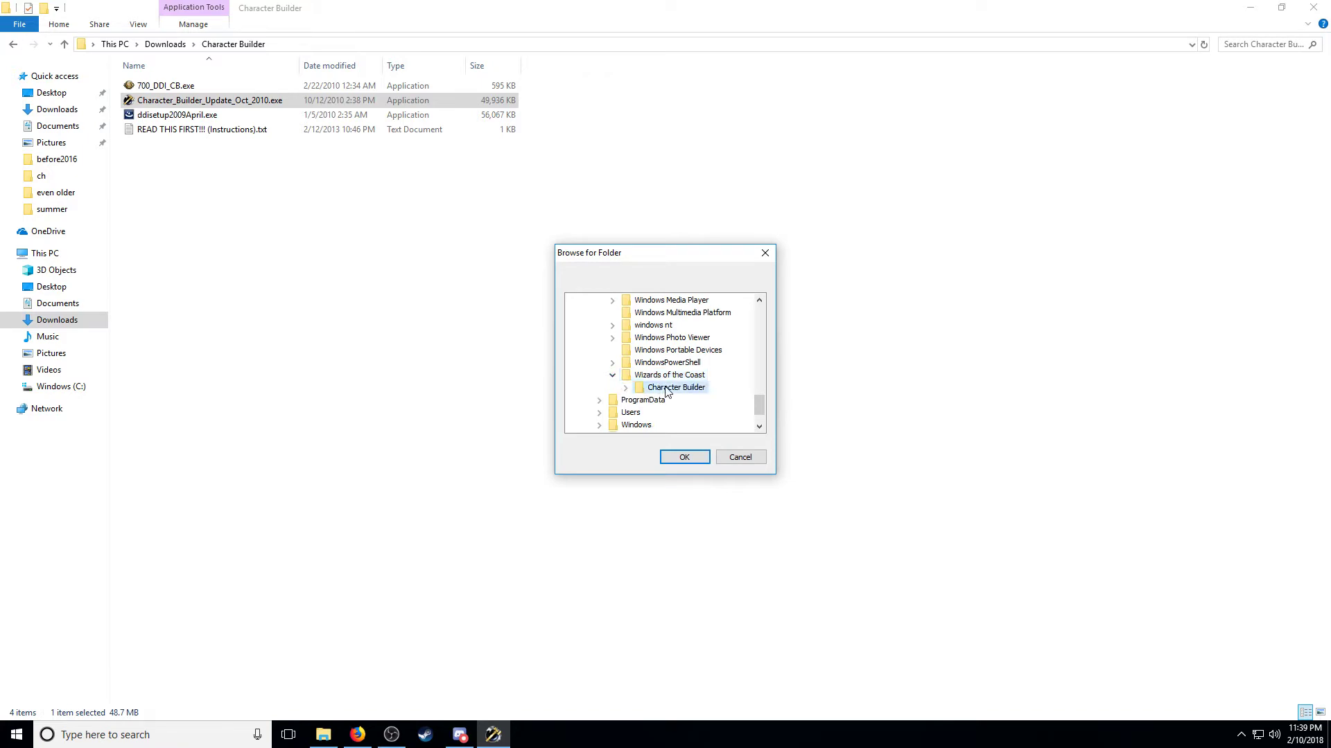
click(626, 388)
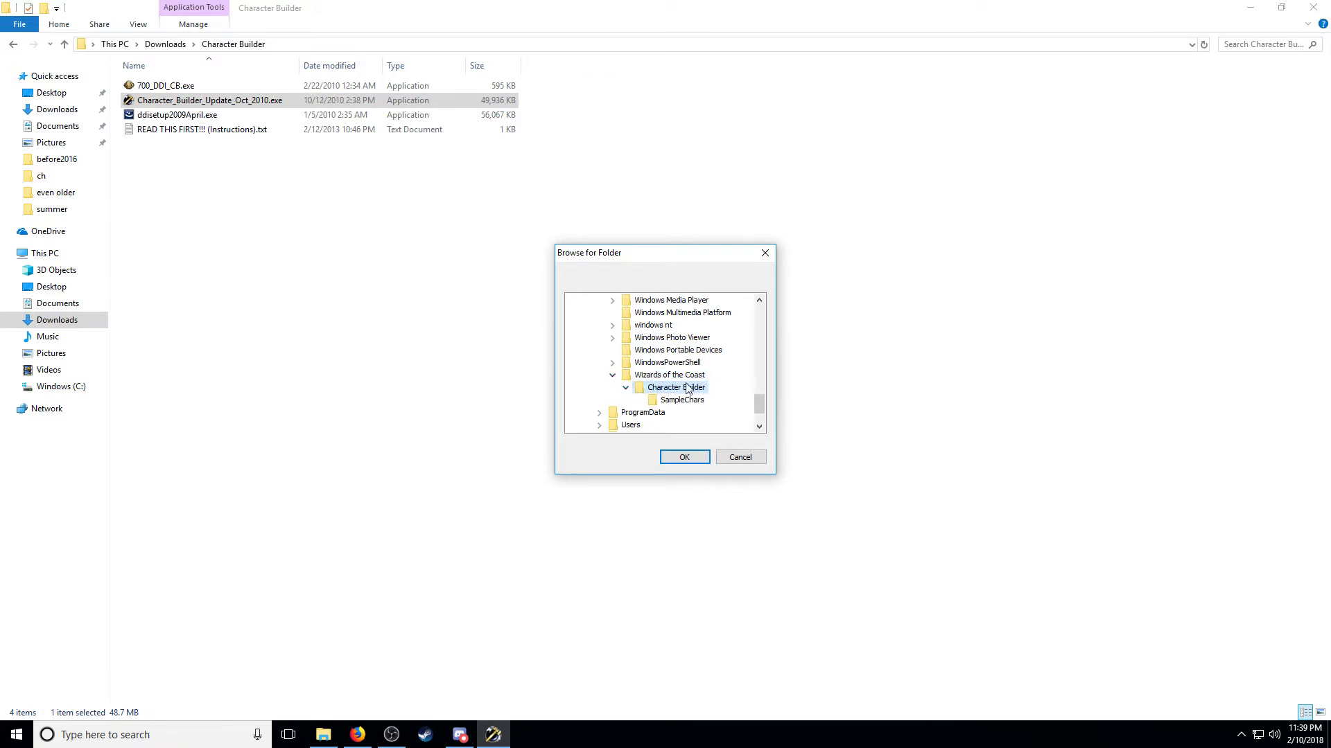
click(686, 458)
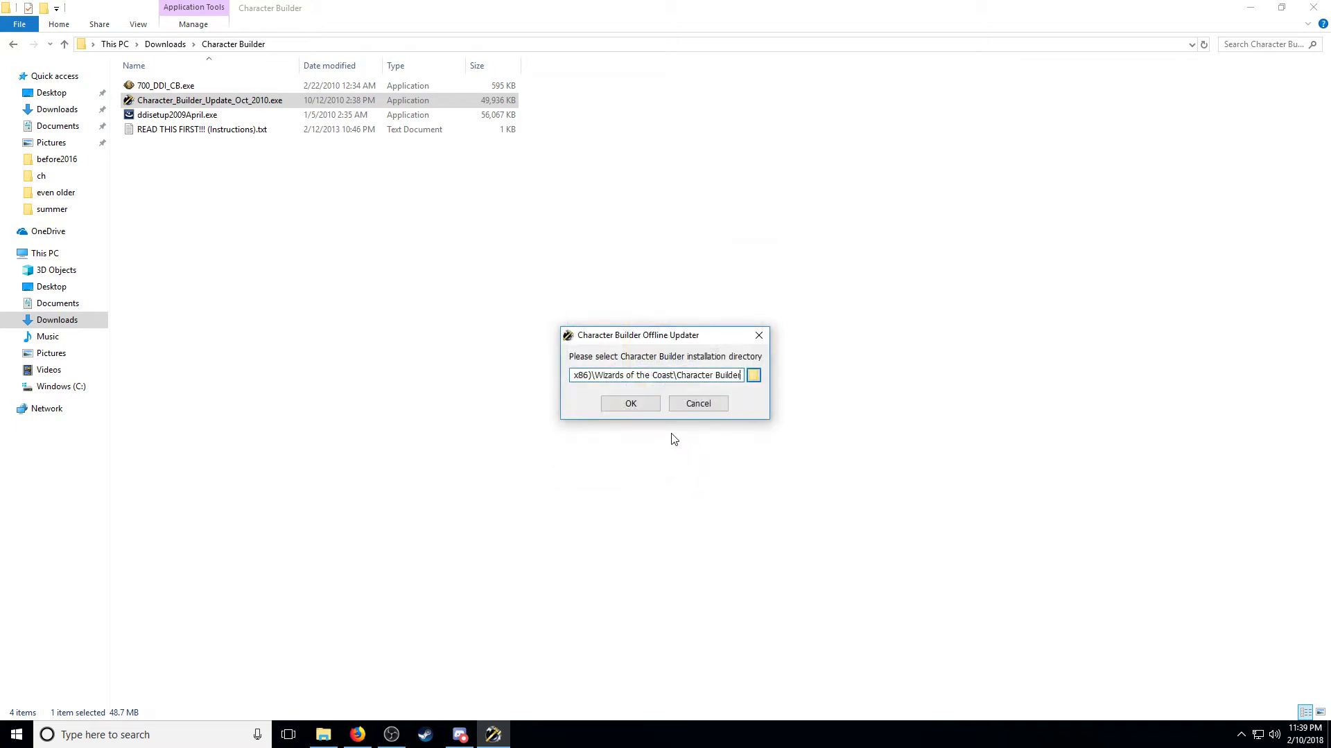
click(643, 404)
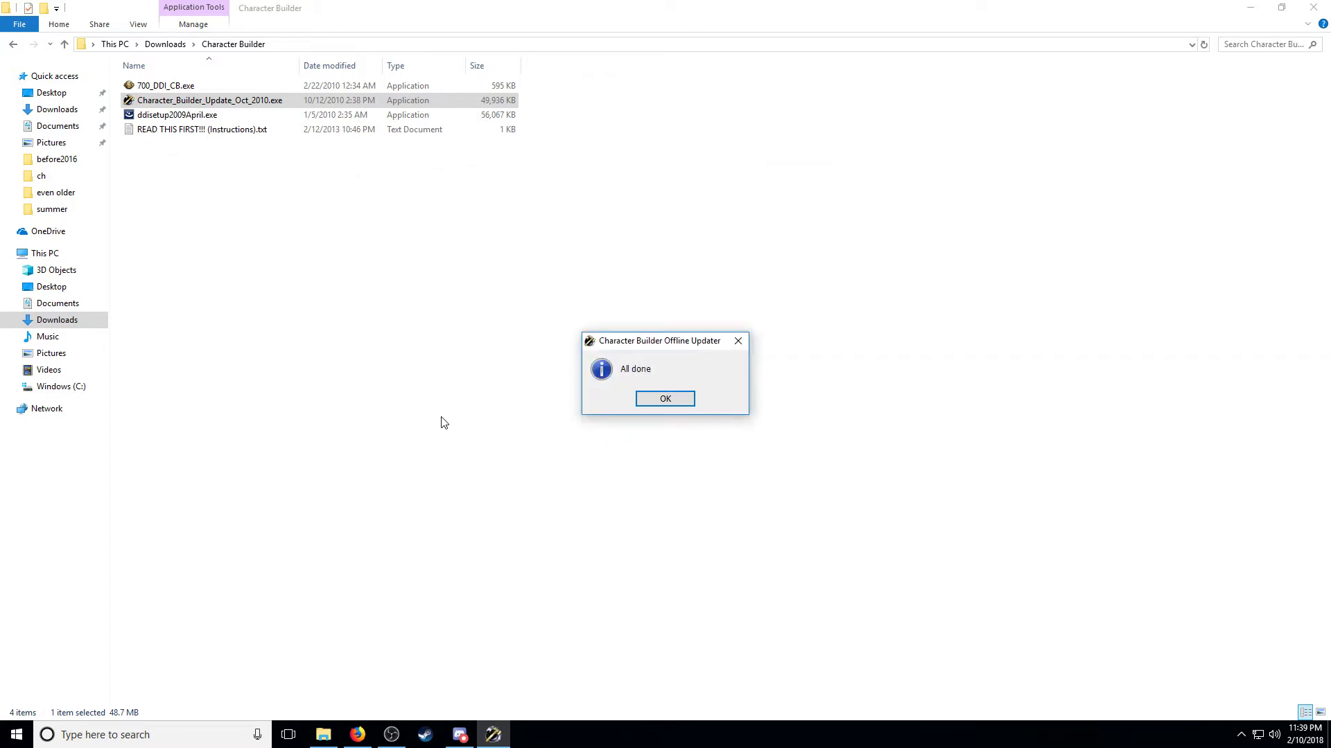
click(684, 402)
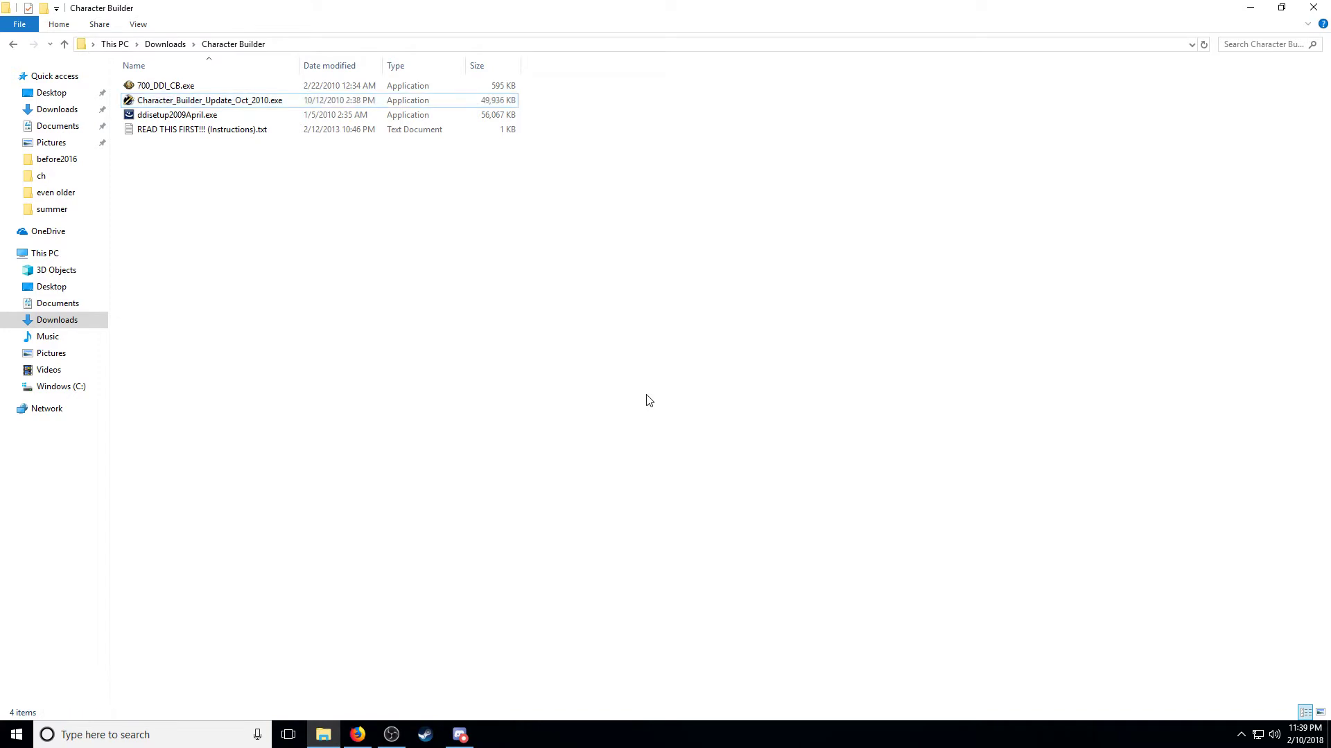
Read Instructions.txt in the CBLoader folder under Downloads, widening its window to show the long lines, and close it.
click(176, 46)
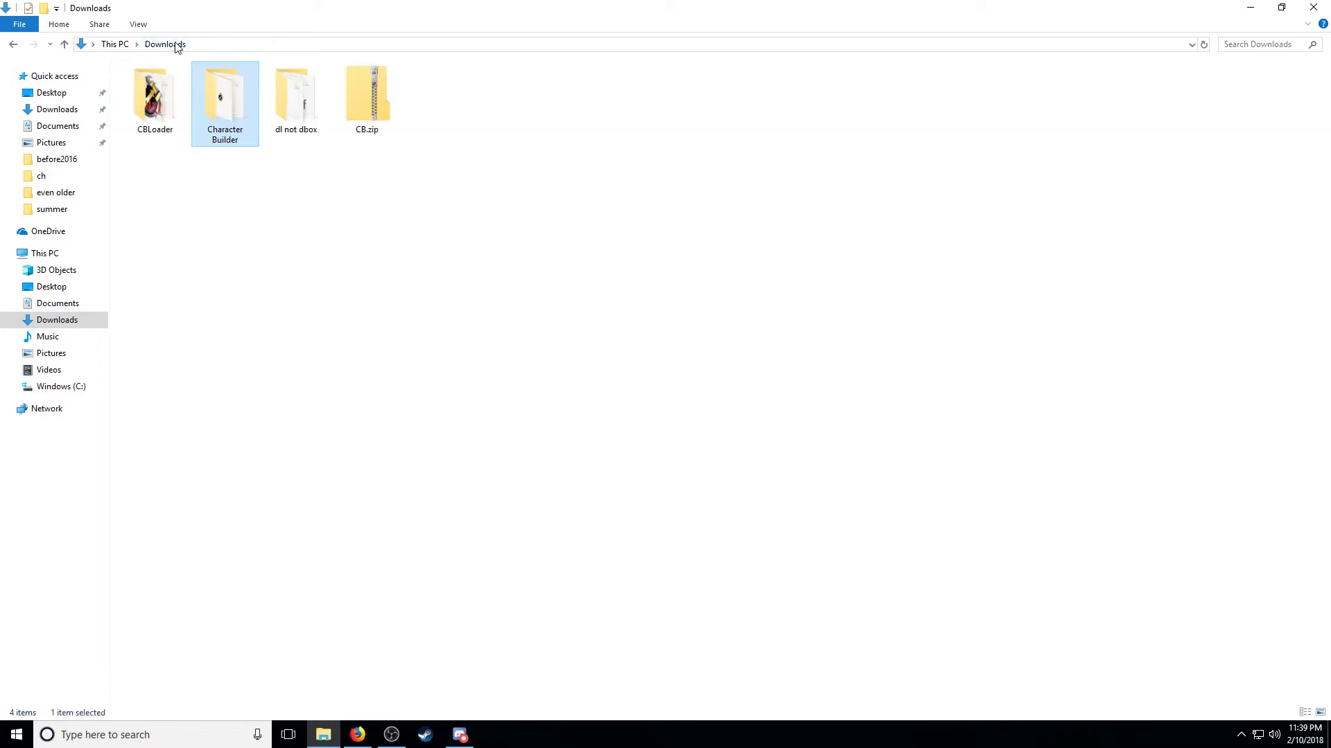
click(166, 123)
double_click(165, 123)
double_click(181, 123)
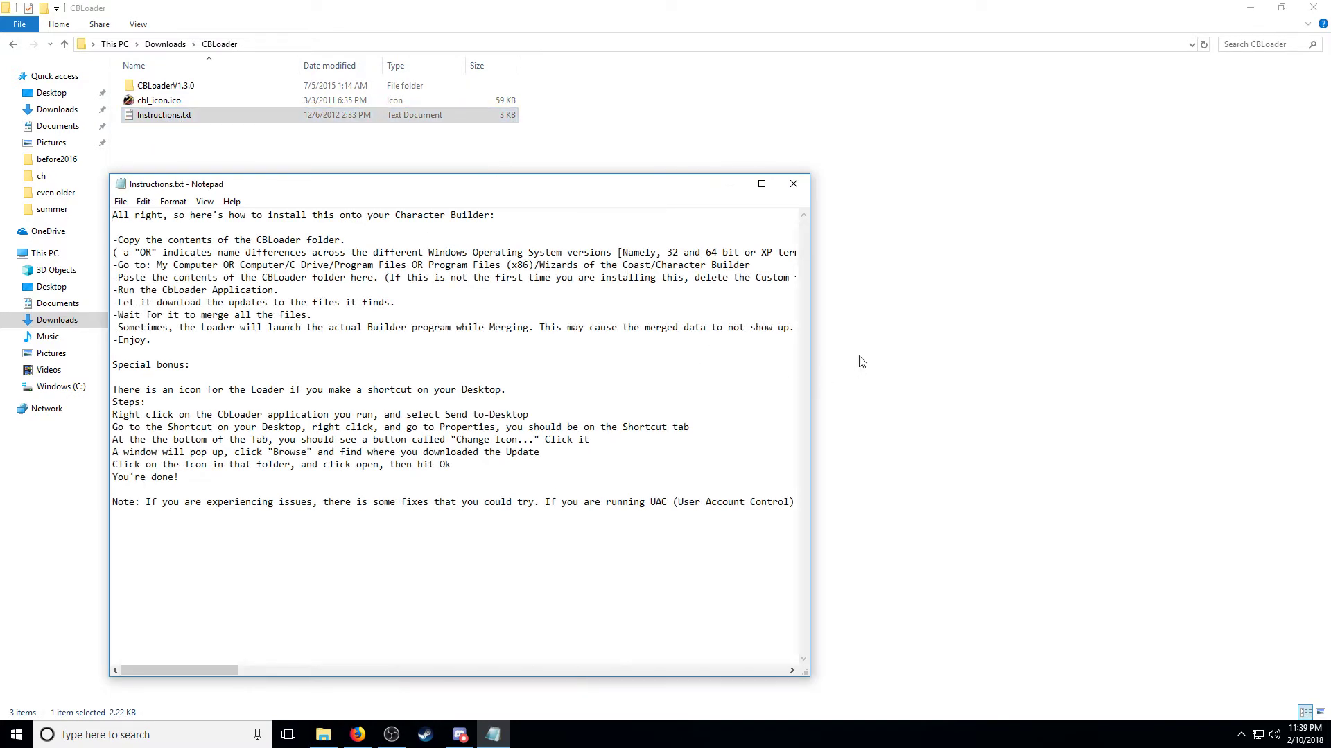
drag(812, 368, 1318, 375)
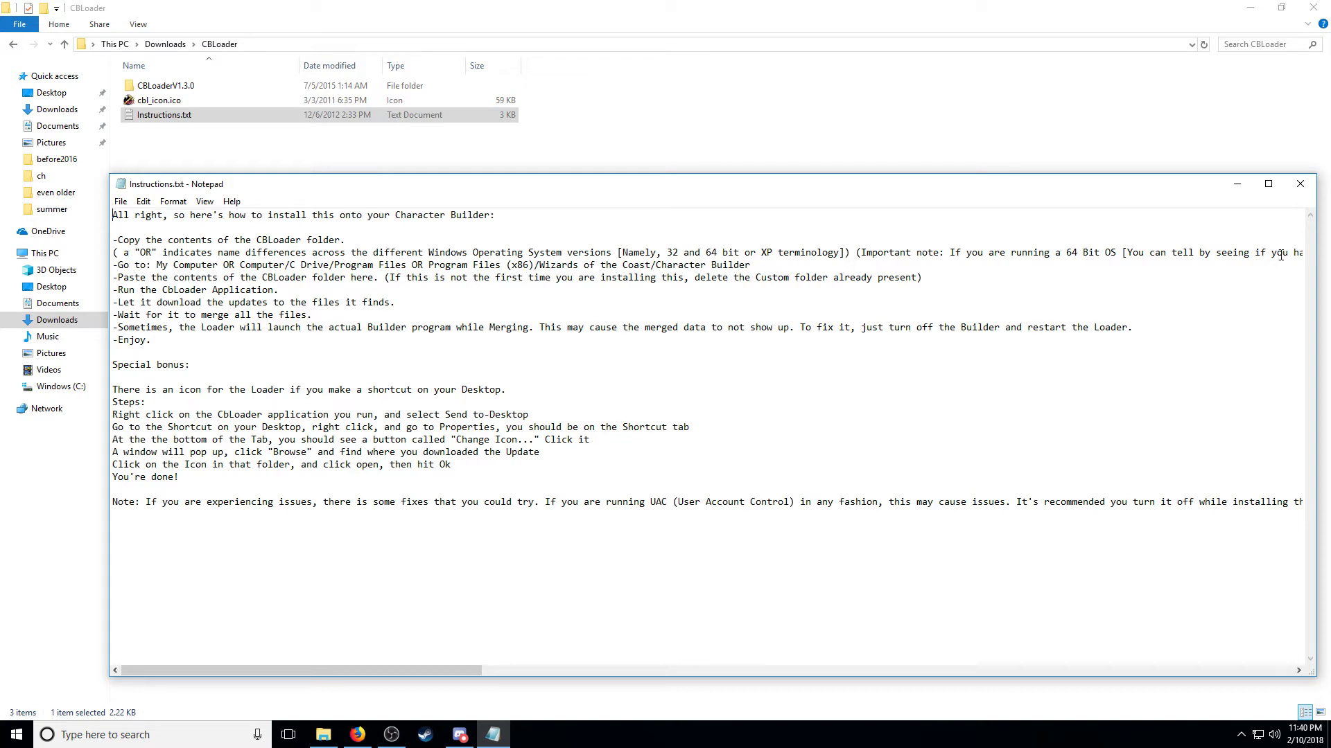
click(1300, 185)
Copy the entire contents of the CBLoaderV1.3.0 folder.
double_click(198, 87)
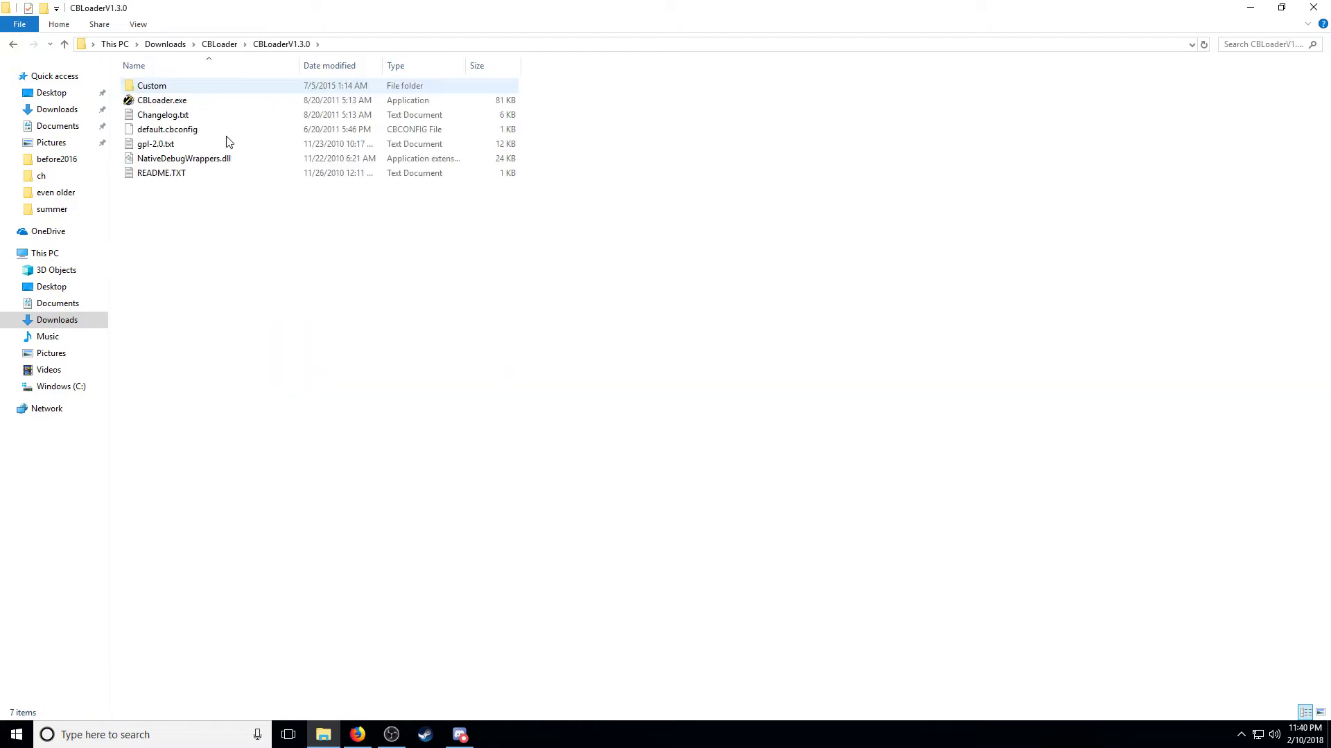
drag(506, 326, 131, 74)
right_click(186, 101)
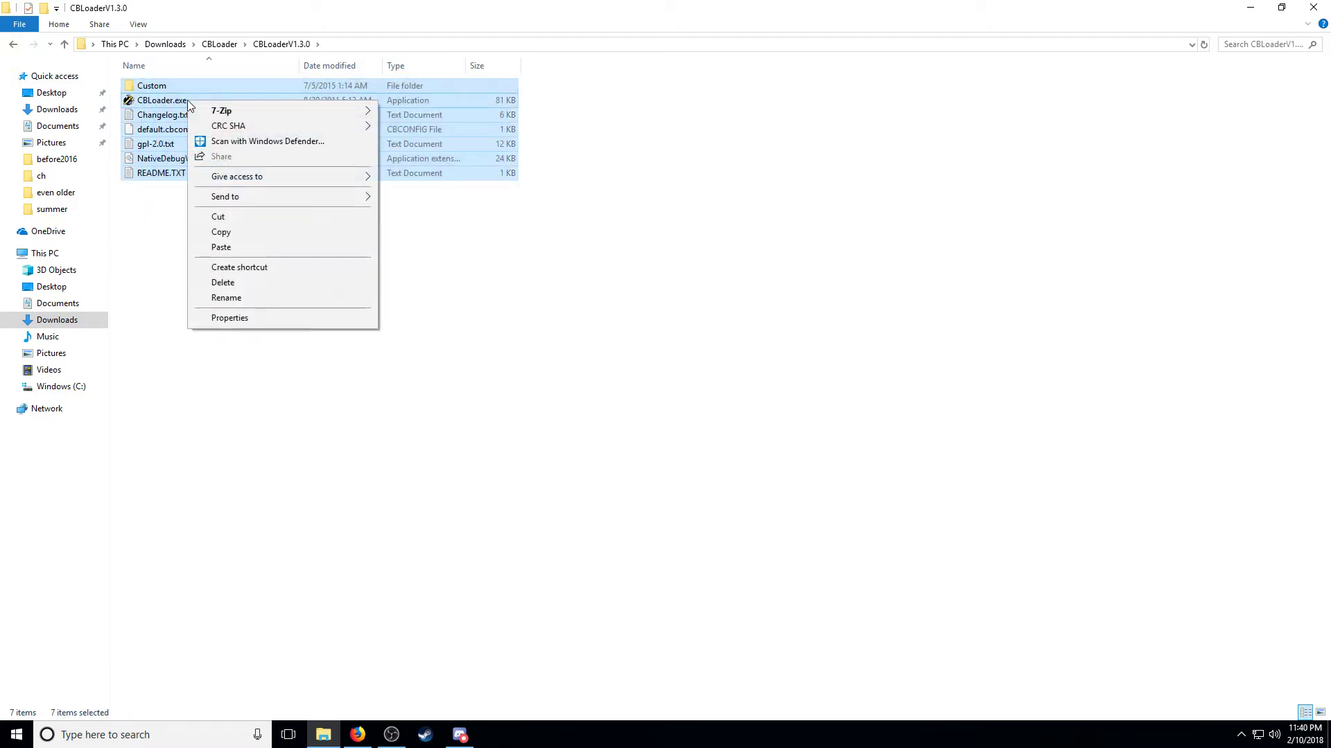
click(235, 239)
click(523, 297)
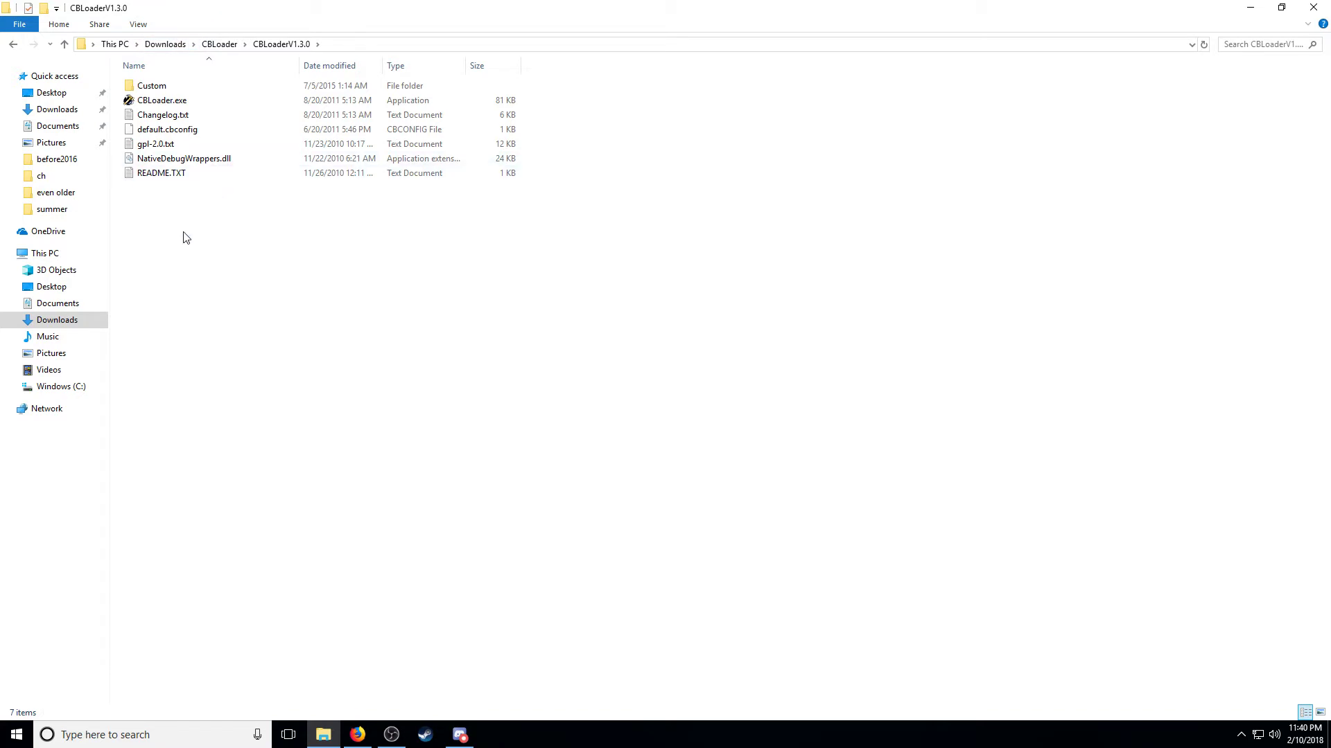
Paste the copied CBLoader files into C:\Program Files (x86)\Wizards of the Coast\Character Builder, granting administrator permission for all items.
click(48, 254)
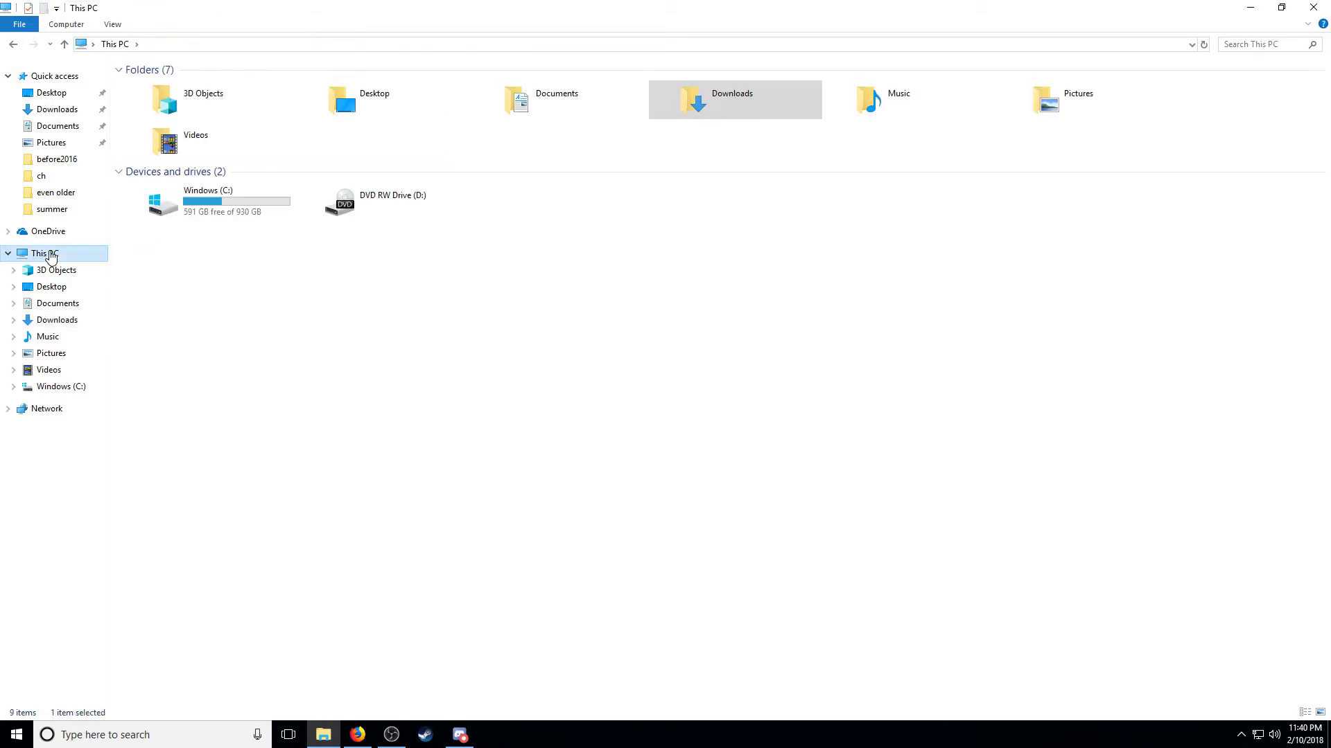
double_click(196, 202)
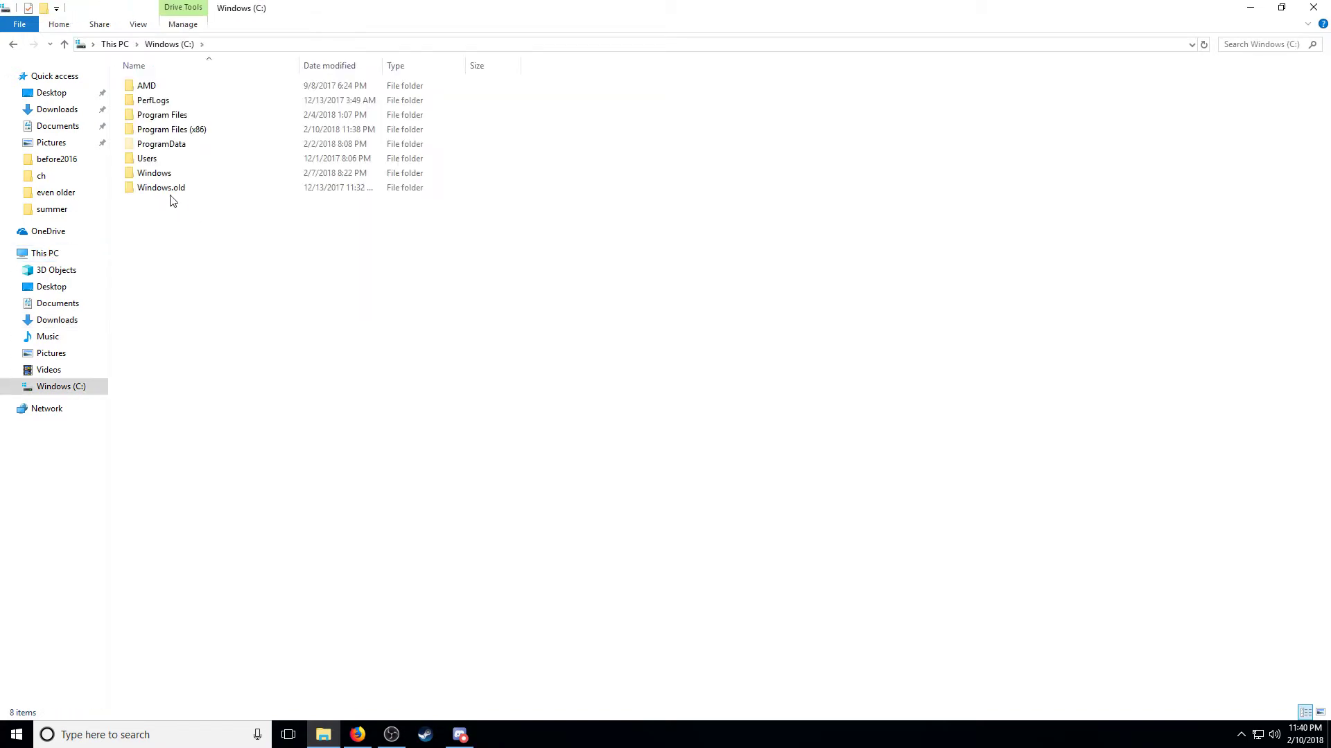
double_click(181, 132)
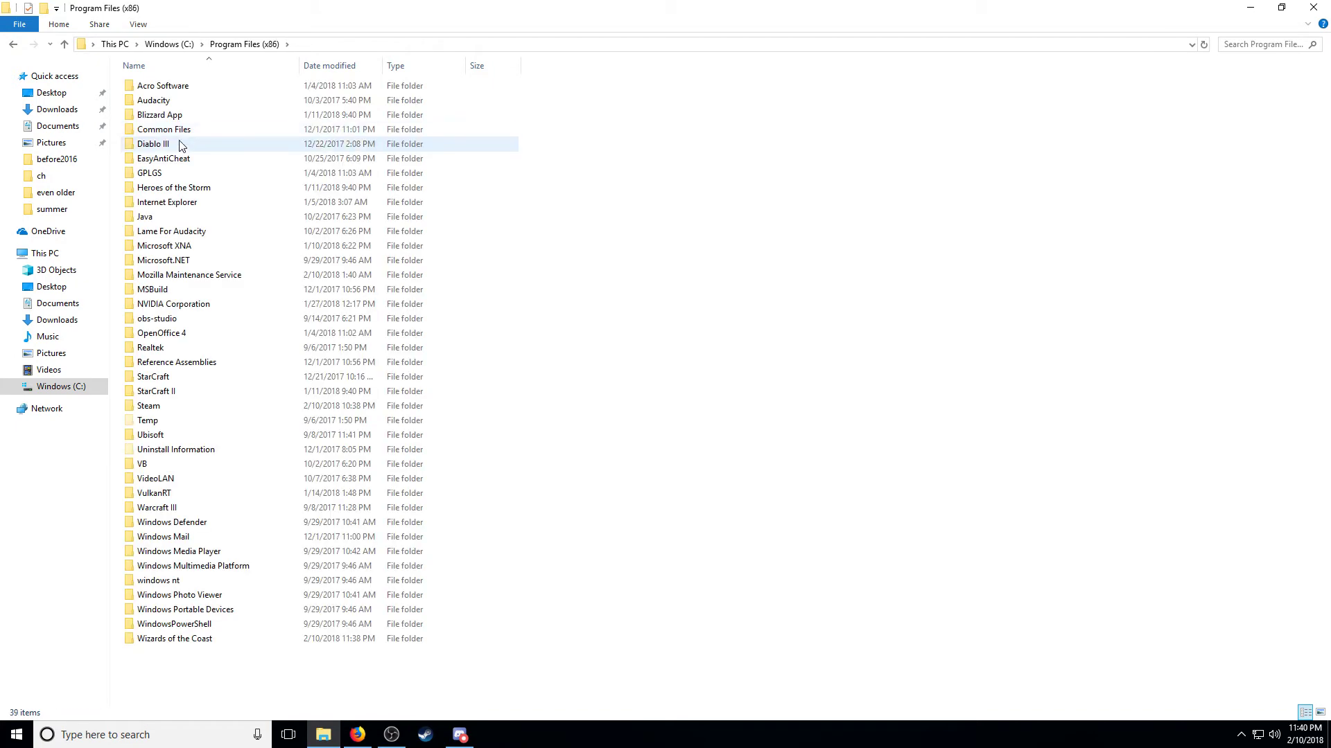
double_click(199, 642)
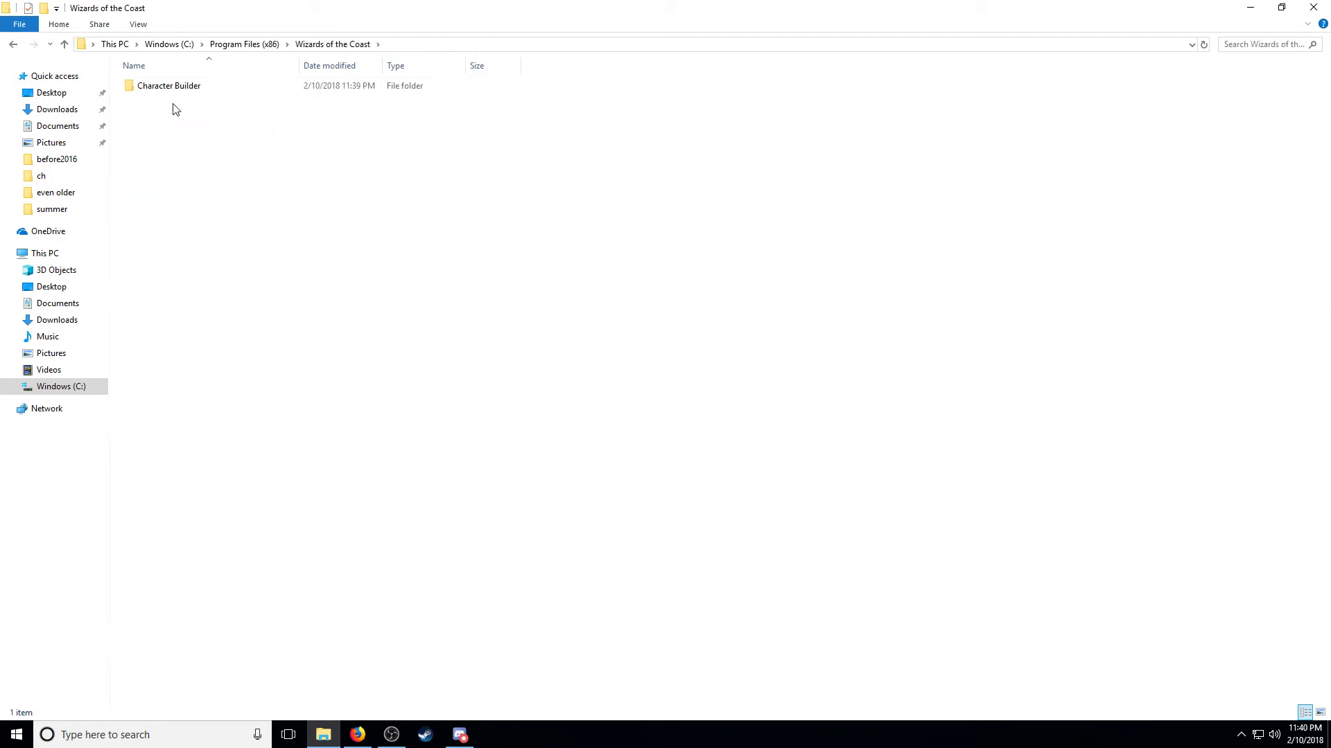
click(171, 93)
double_click(171, 94)
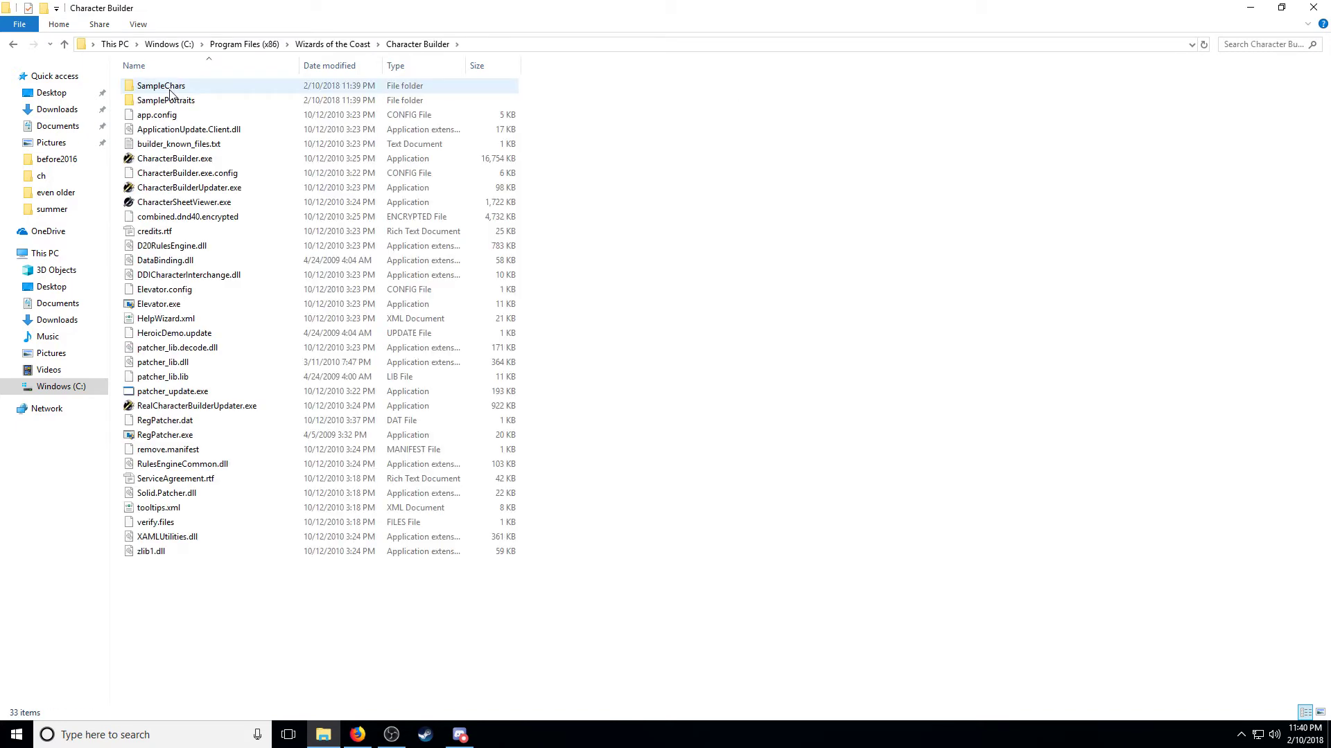
right_click(699, 219)
click(760, 315)
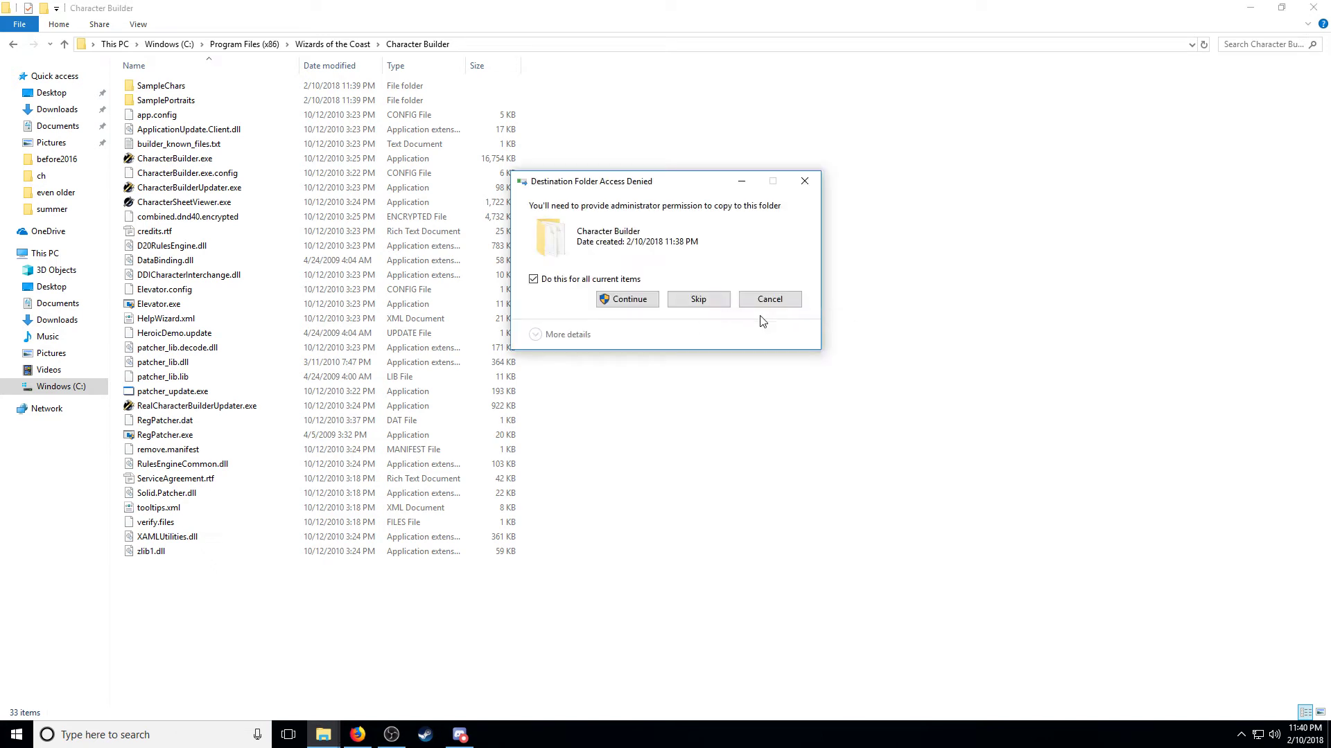
click(611, 300)
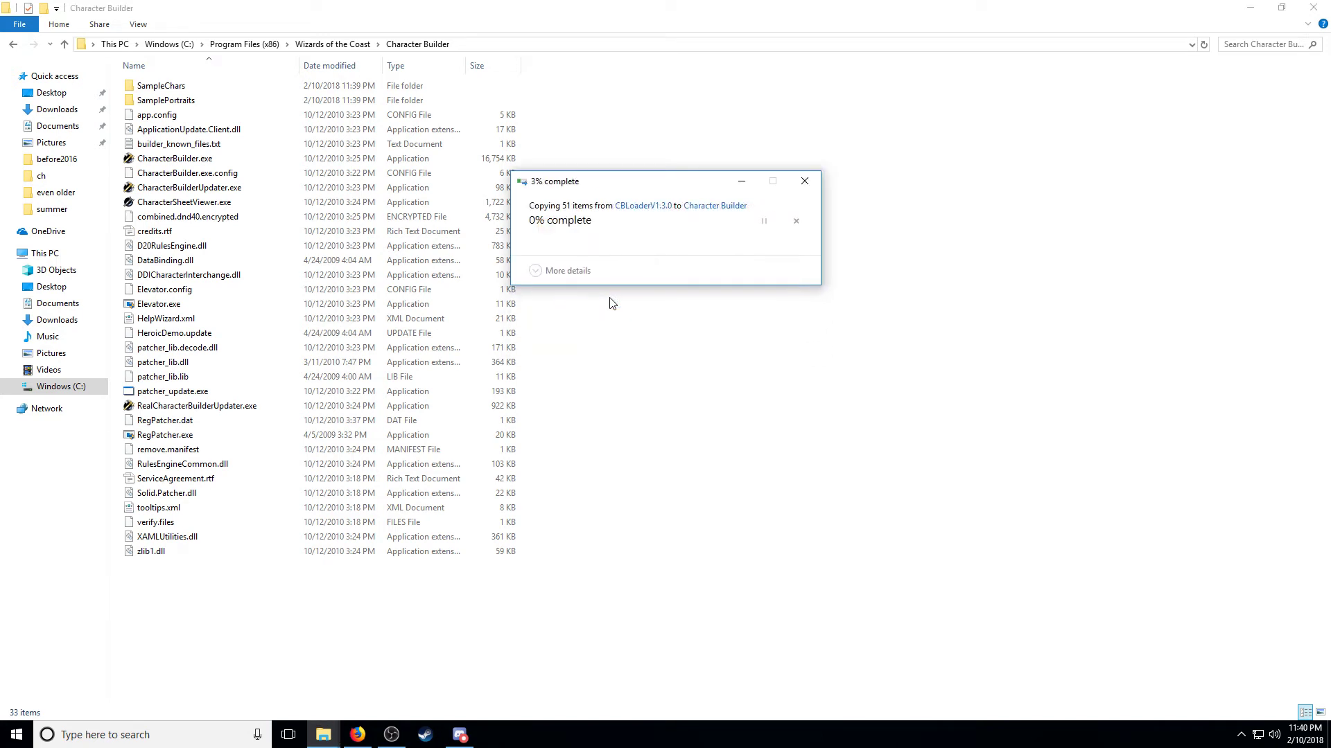
click(700, 327)
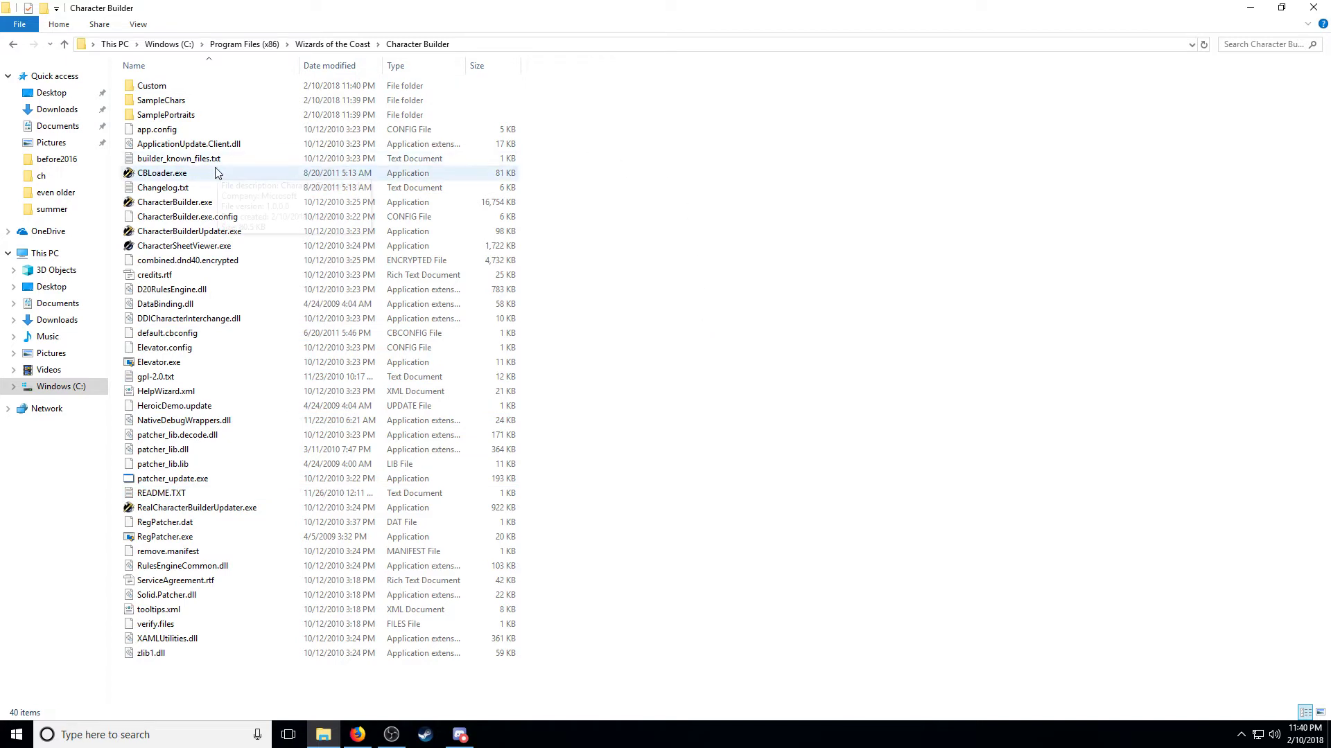
Run CBLoader.exe from the Character Builder folder, accept Firefox for the .html file, and close the launched Character Builder.
right_click(203, 172)
right_click(178, 175)
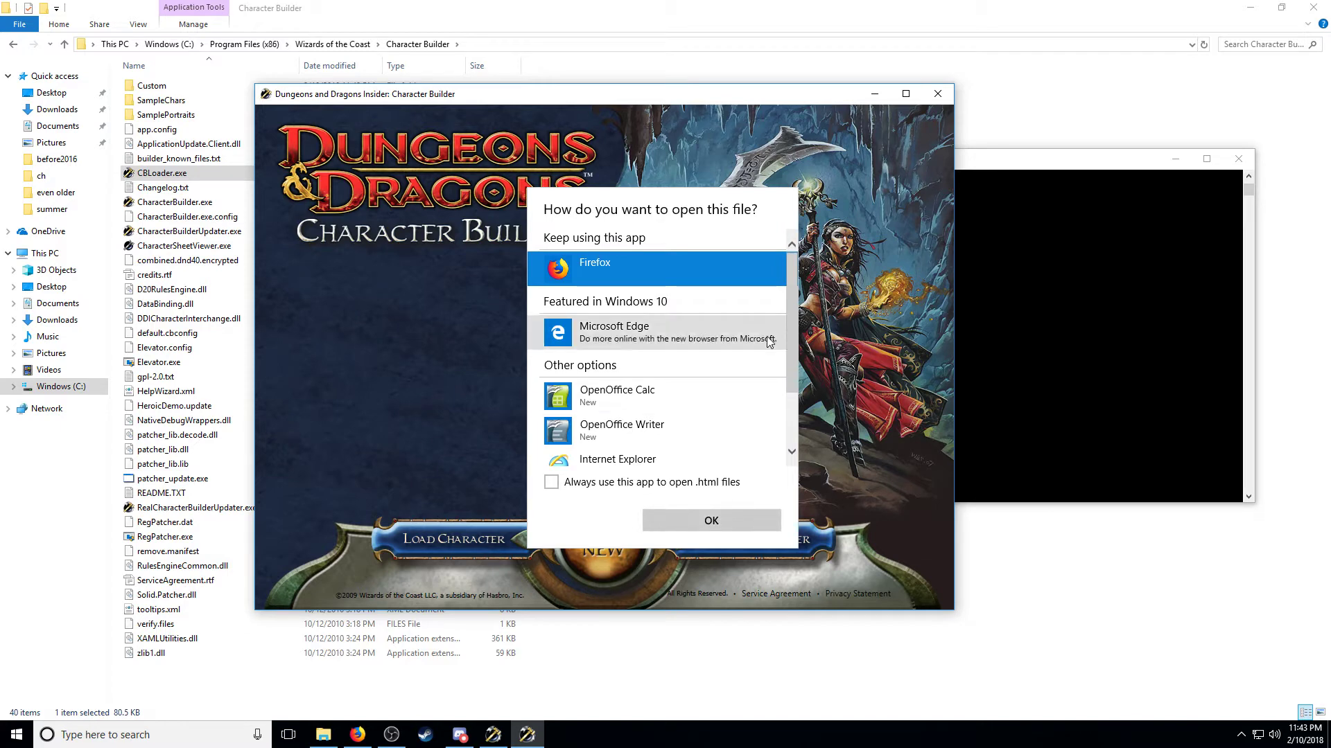
click(652, 516)
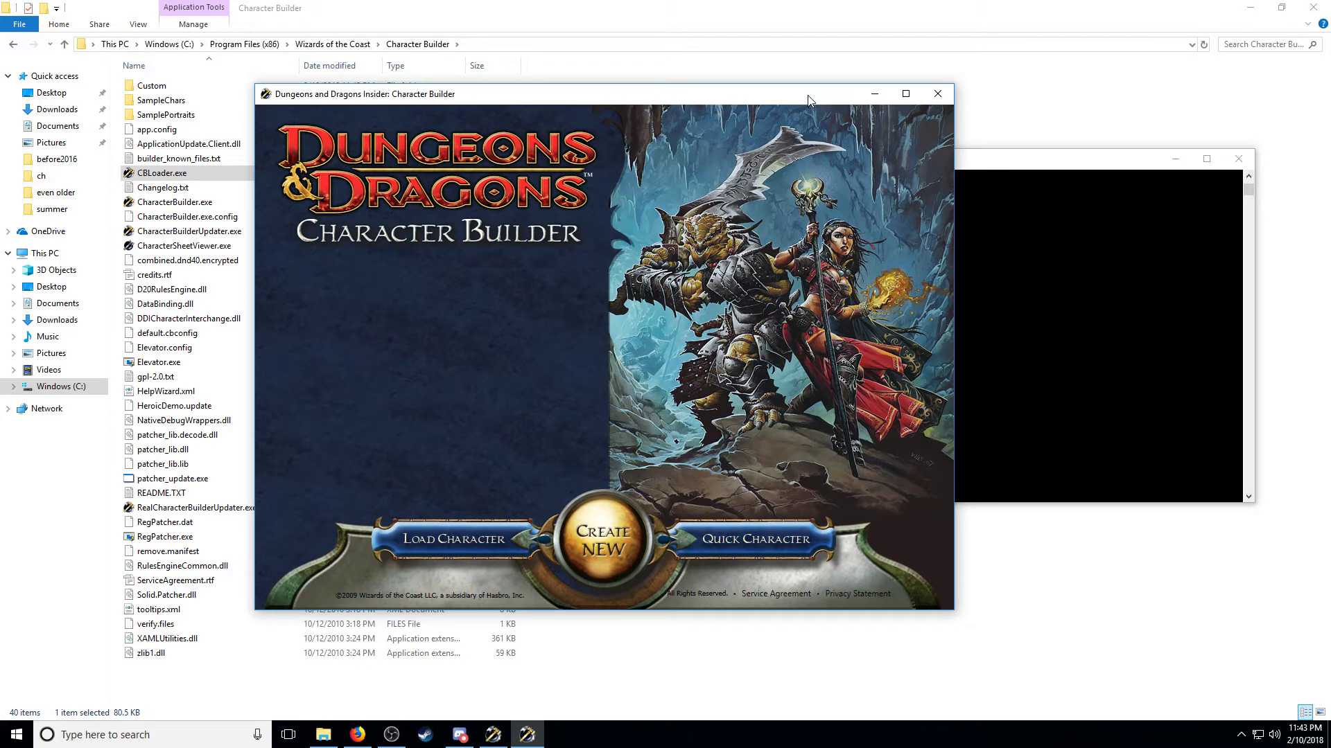
click(937, 94)
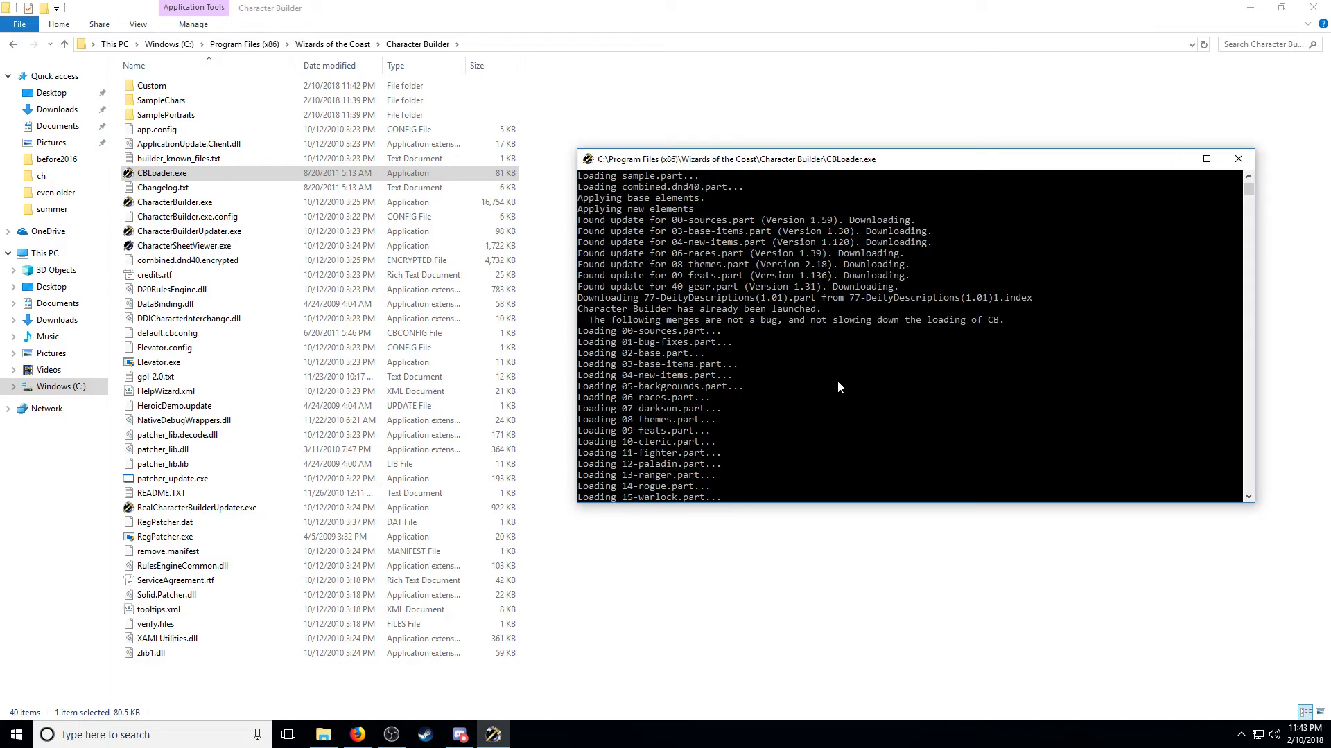
Examine the CBLoader console log for the part files it downloads, loads and merges.
scroll(837, 386, up, 3)
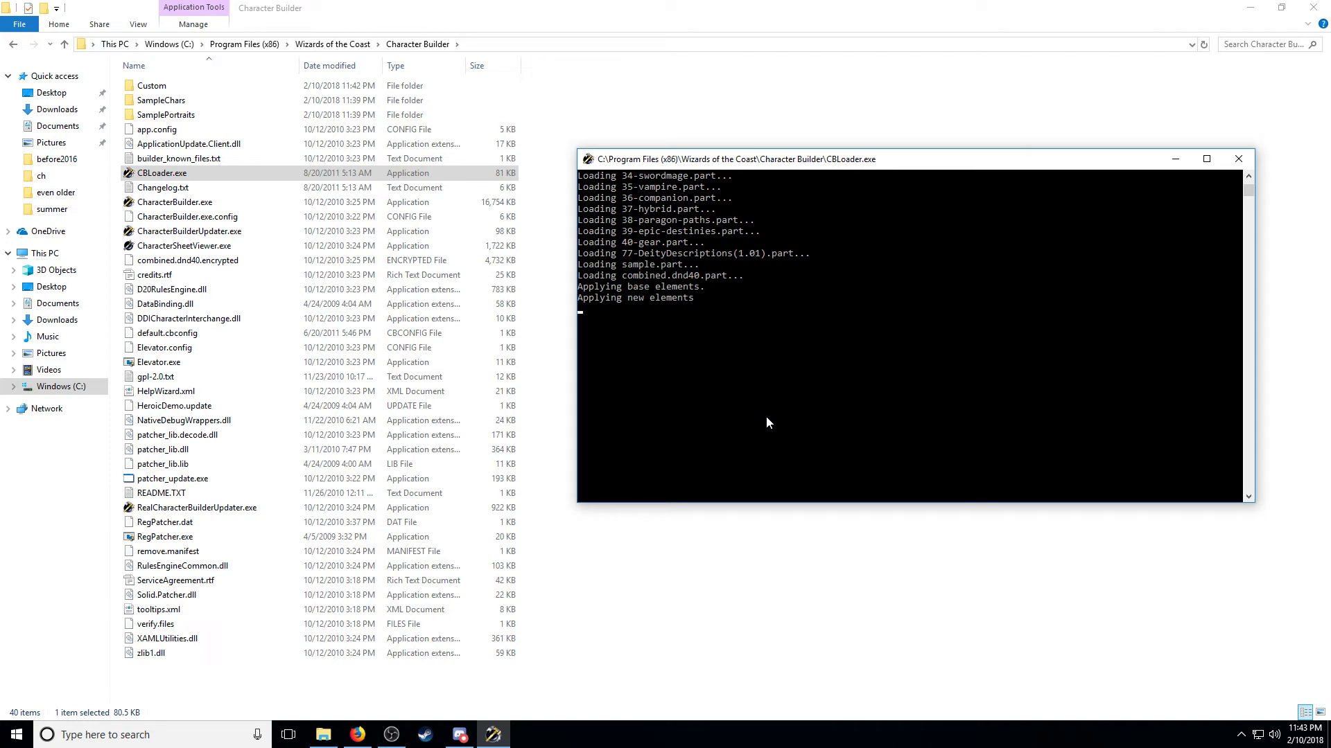
scroll(766, 423, up, 4)
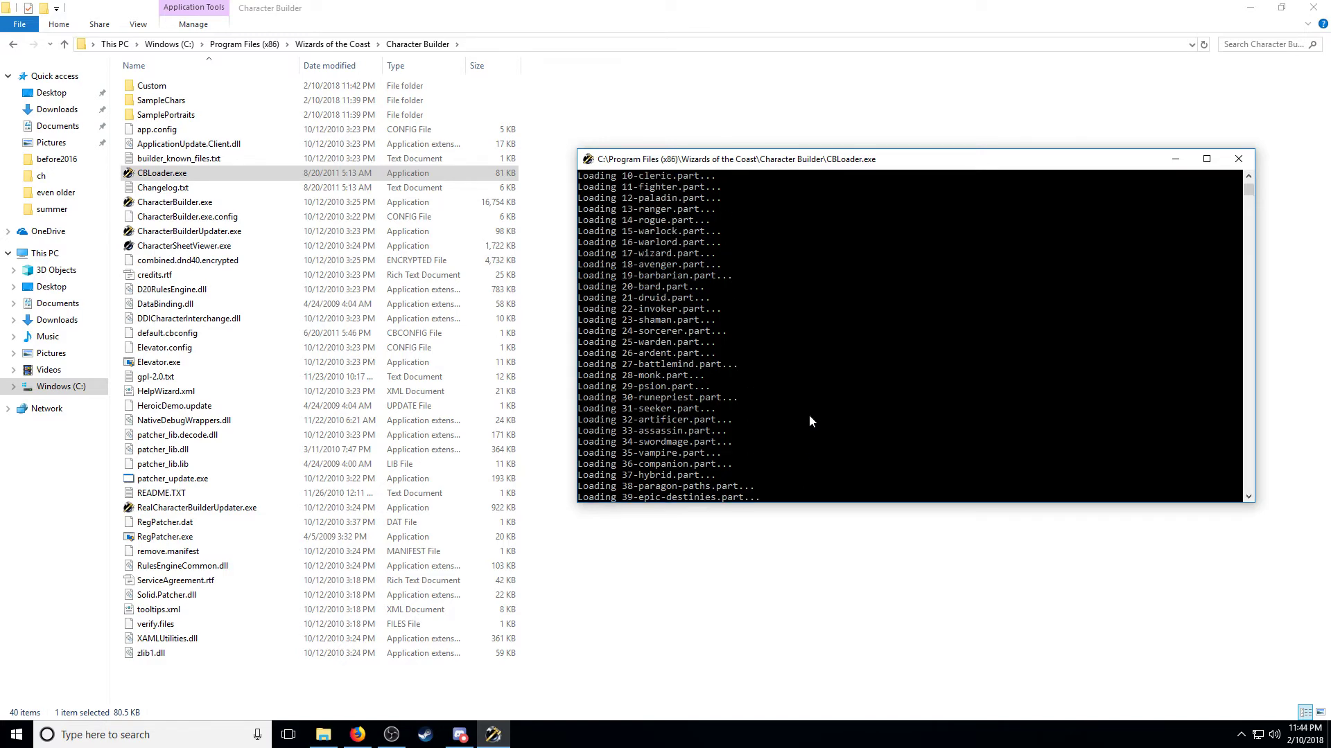
scroll(809, 421, up, 4)
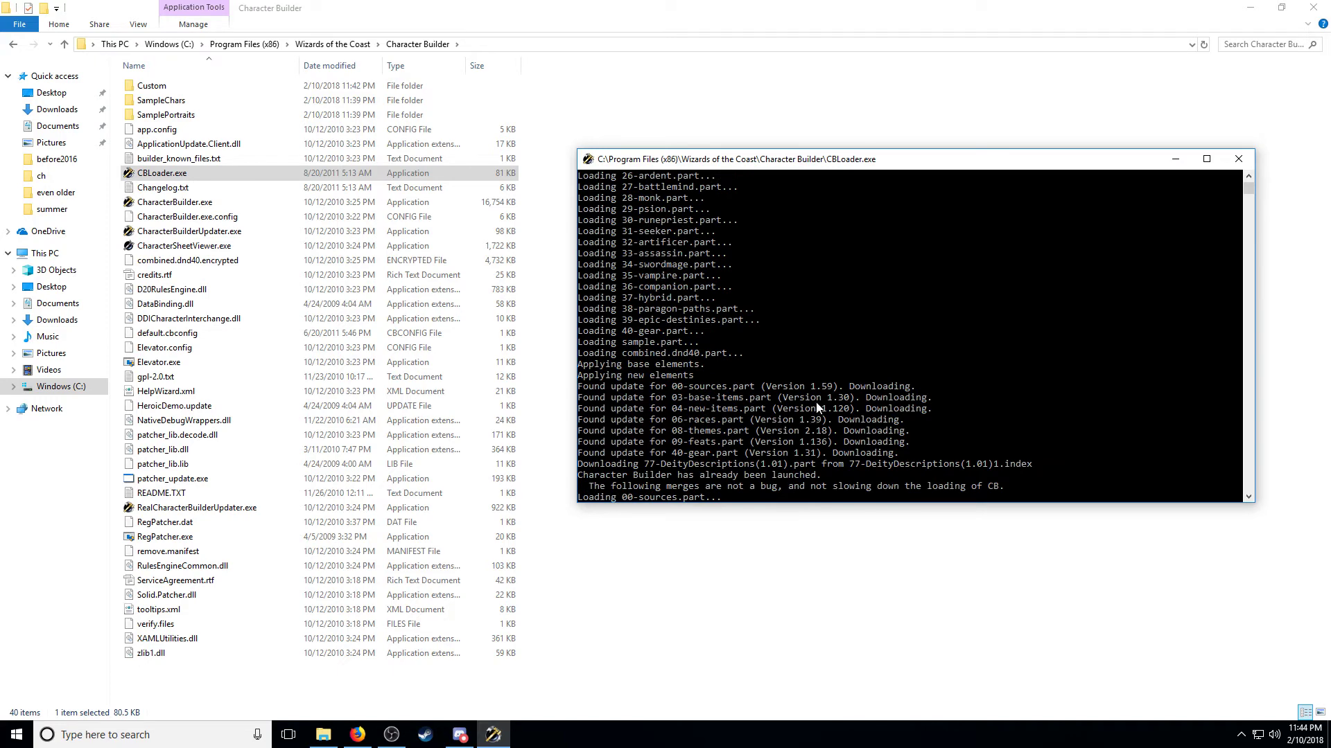
scroll(738, 438, down, 1)
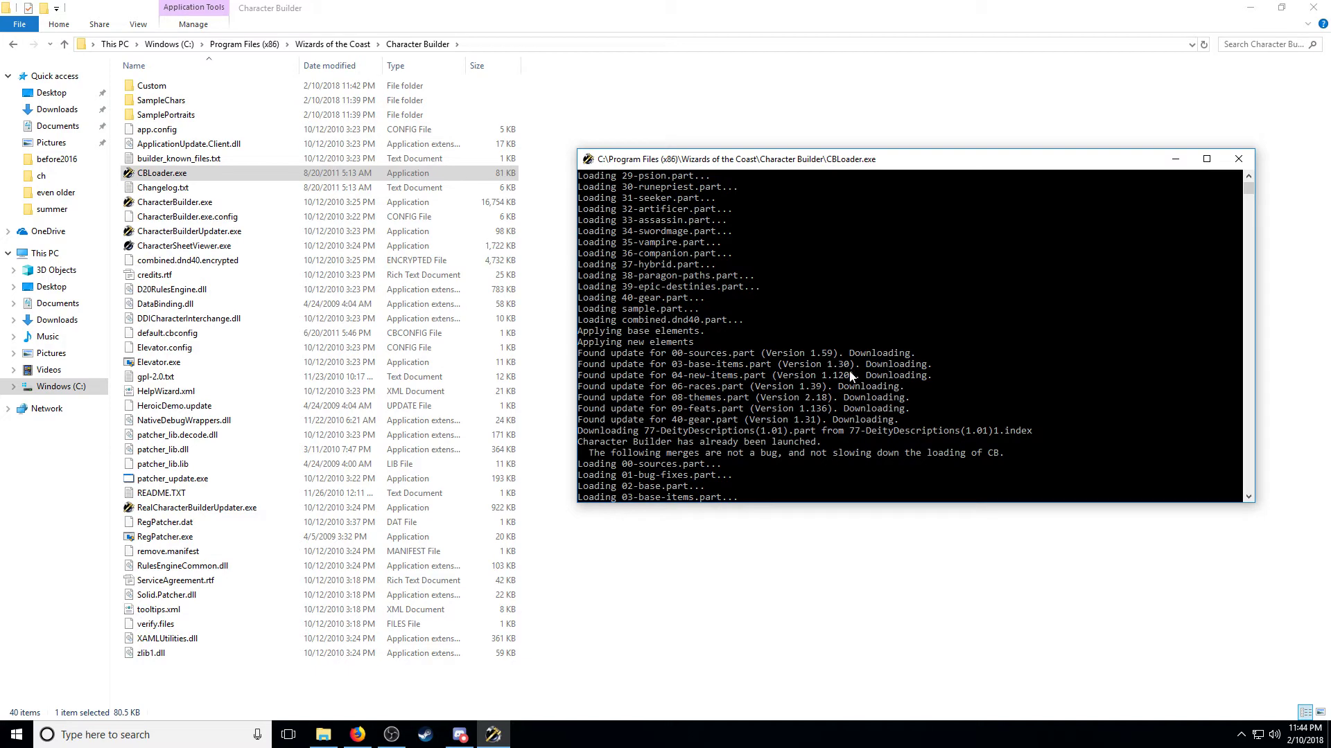
scroll(838, 377, up, 10)
scroll(808, 409, down, 15)
scroll(787, 409, down, 6)
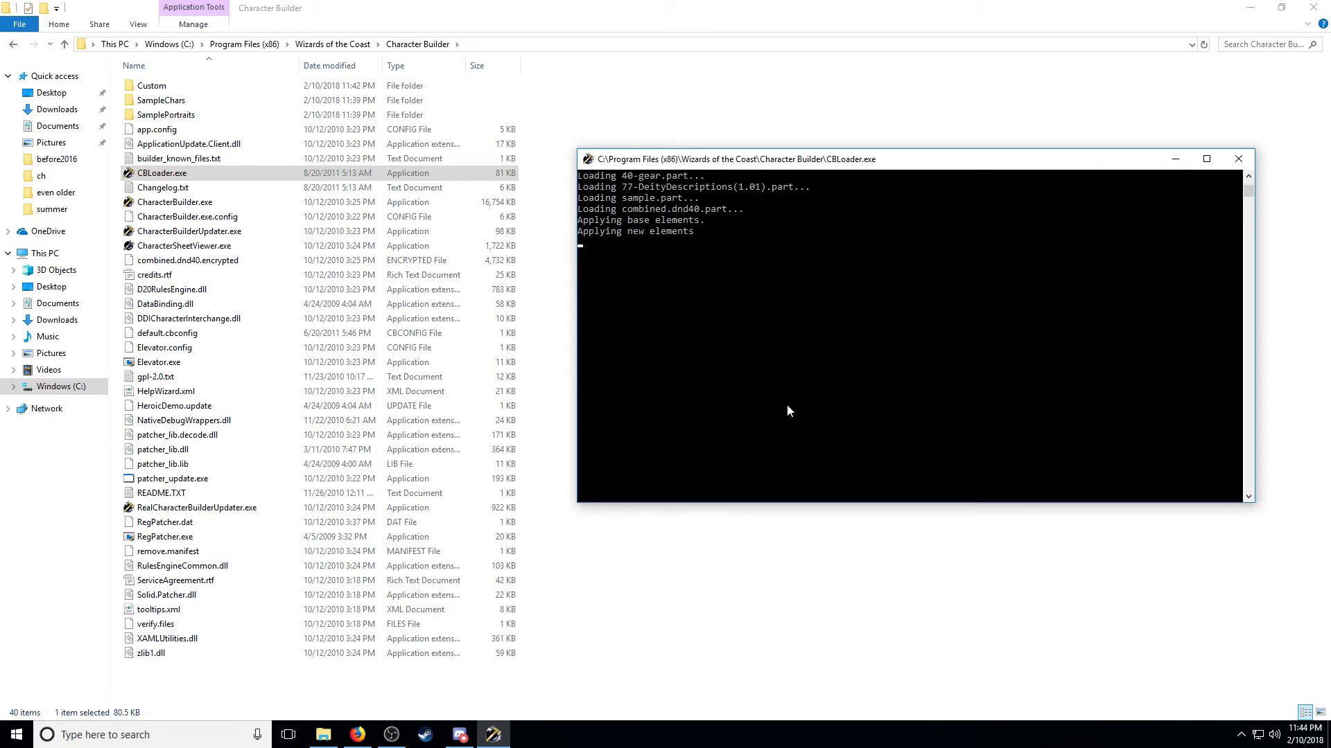
scroll(786, 406, down, 3)
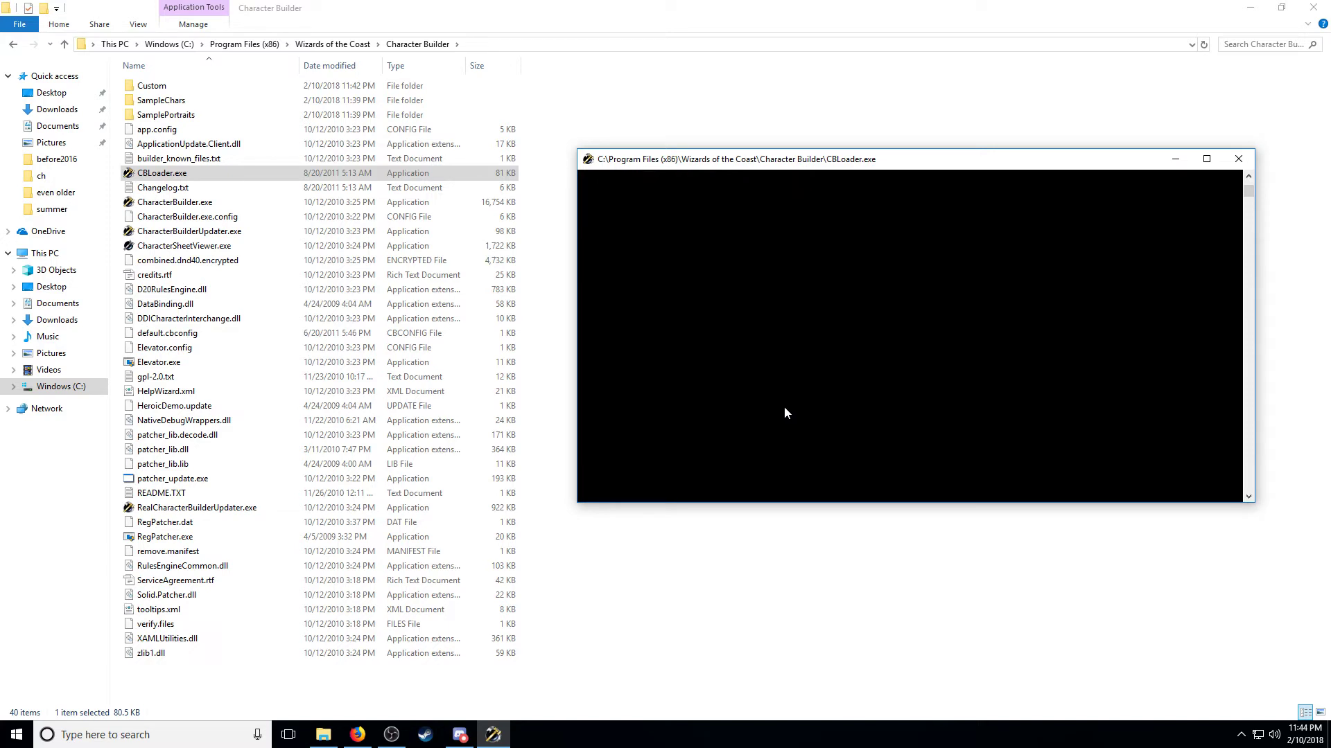
scroll(783, 407, up, 8)
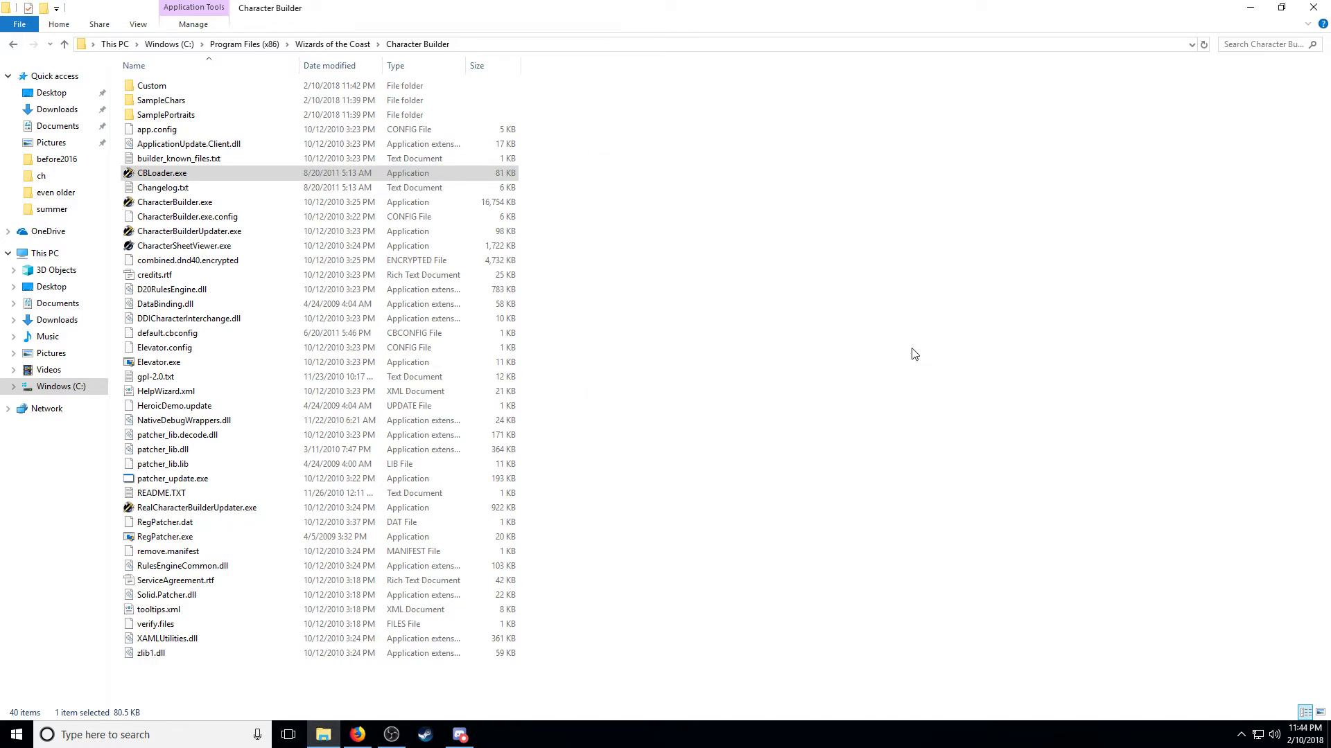
Run CBLoader.exe again and start a new character in Character Builder.
click(794, 248)
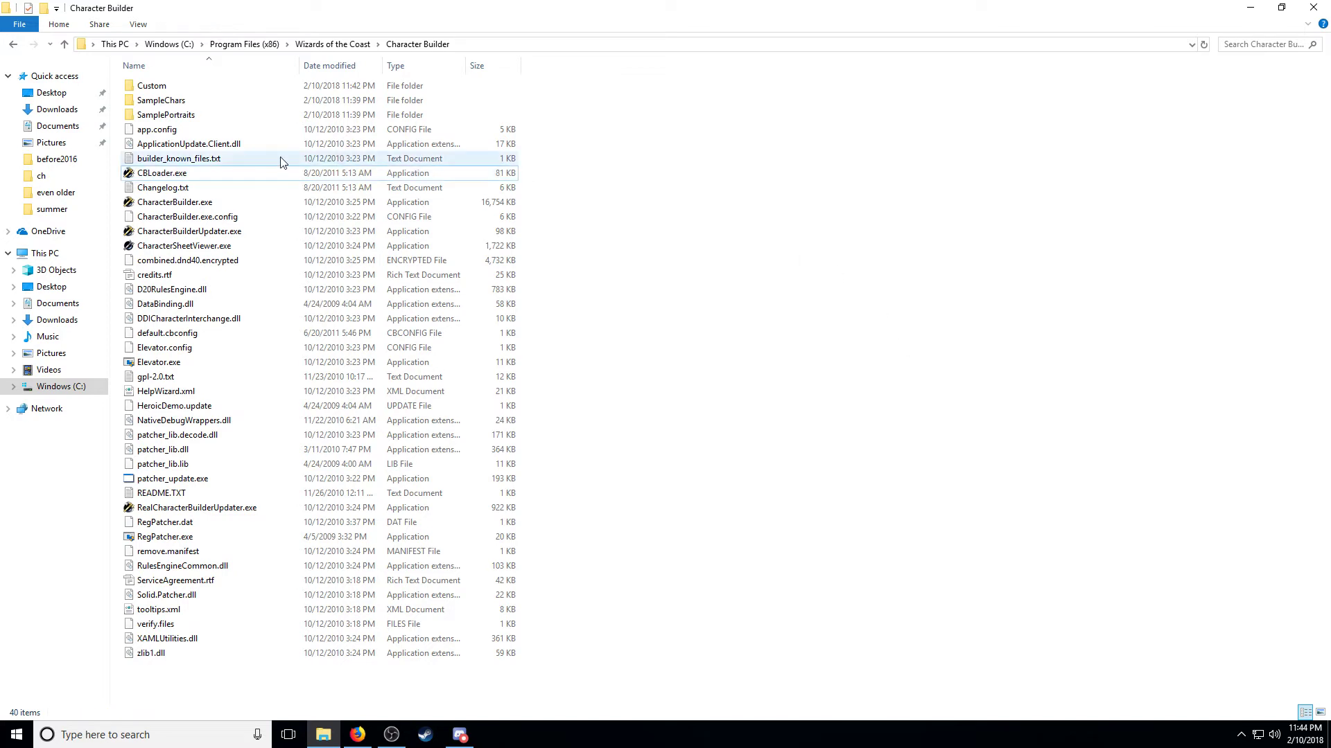
double_click(200, 174)
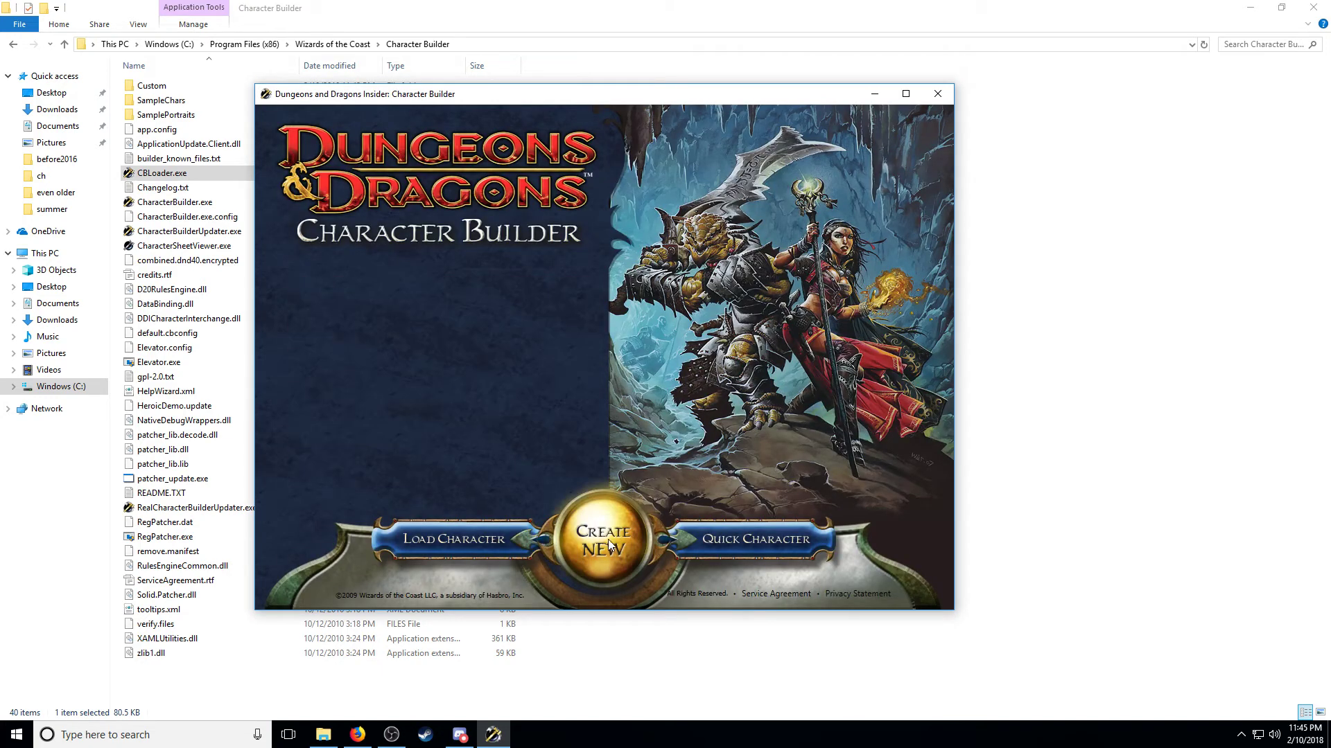
click(603, 539)
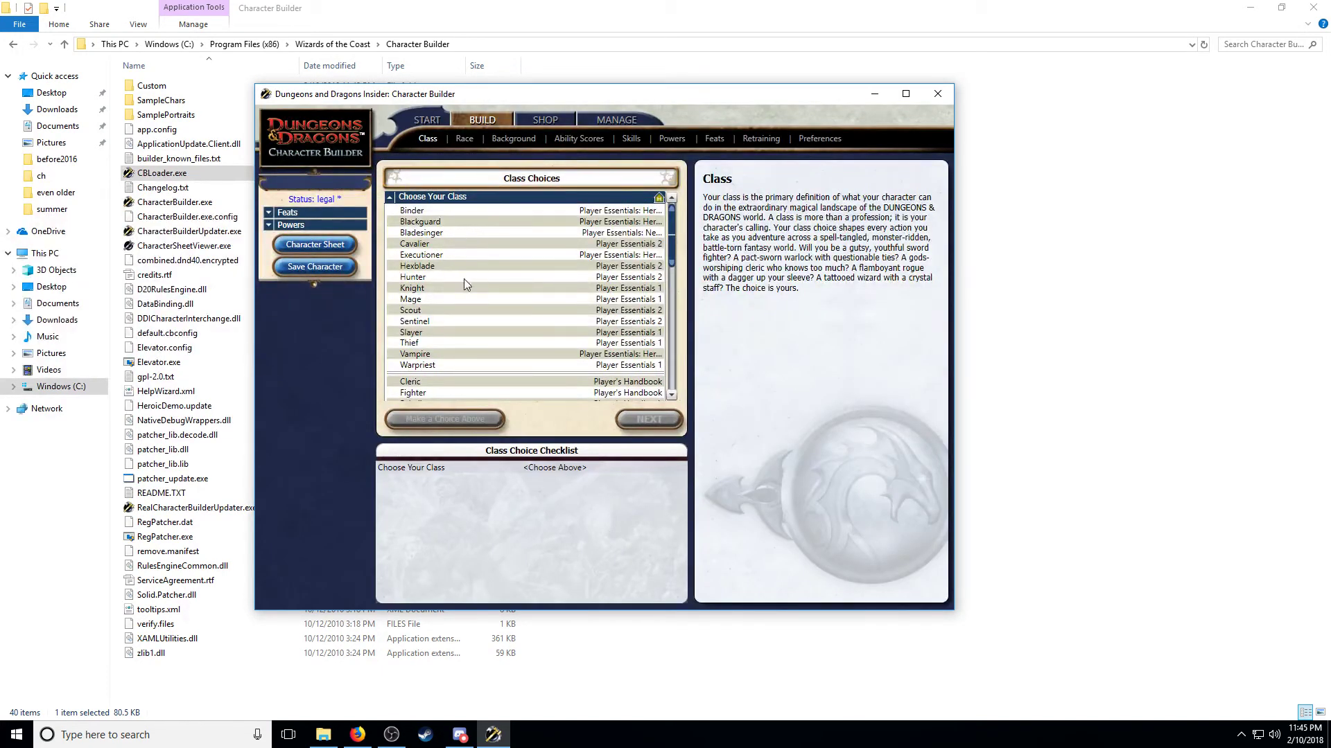
Look through the class choices and choose Barbarian from Player's Handbook 2 as the character's class.
scroll(464, 284, down, 10)
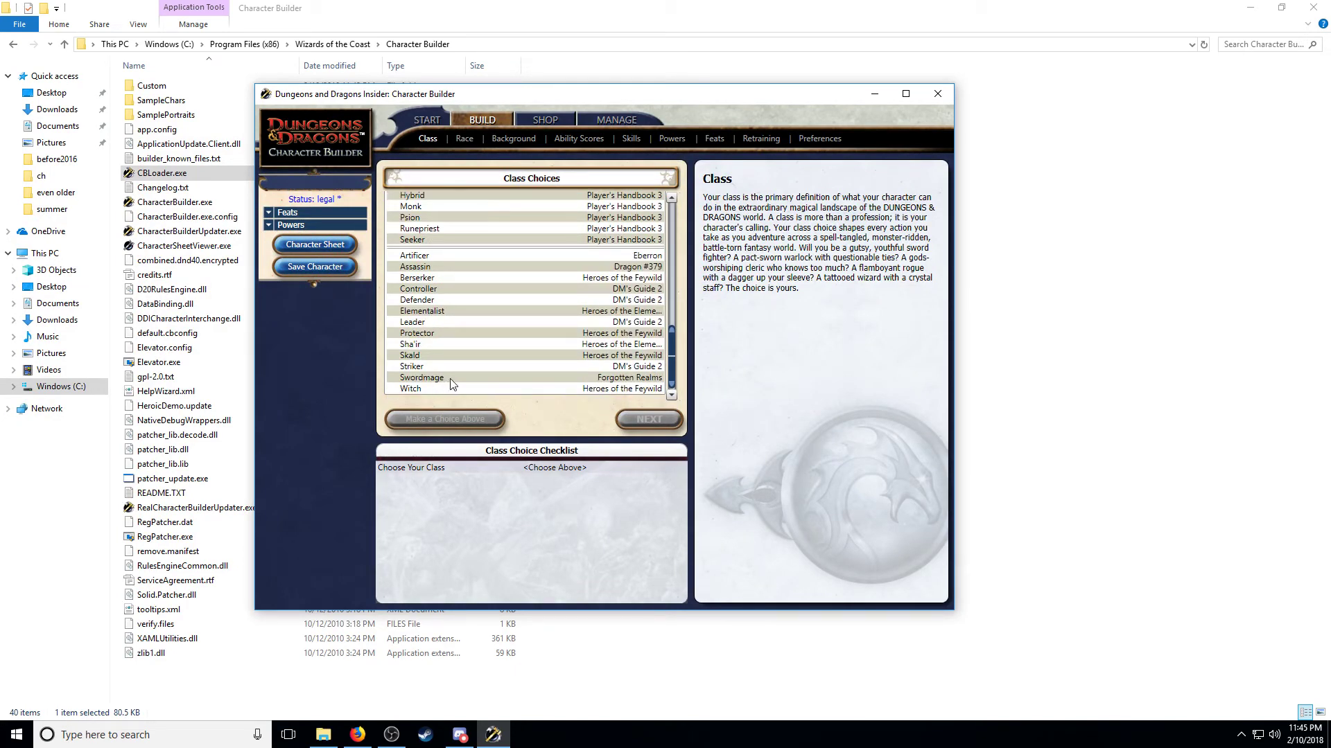
scroll(614, 384, up, 10)
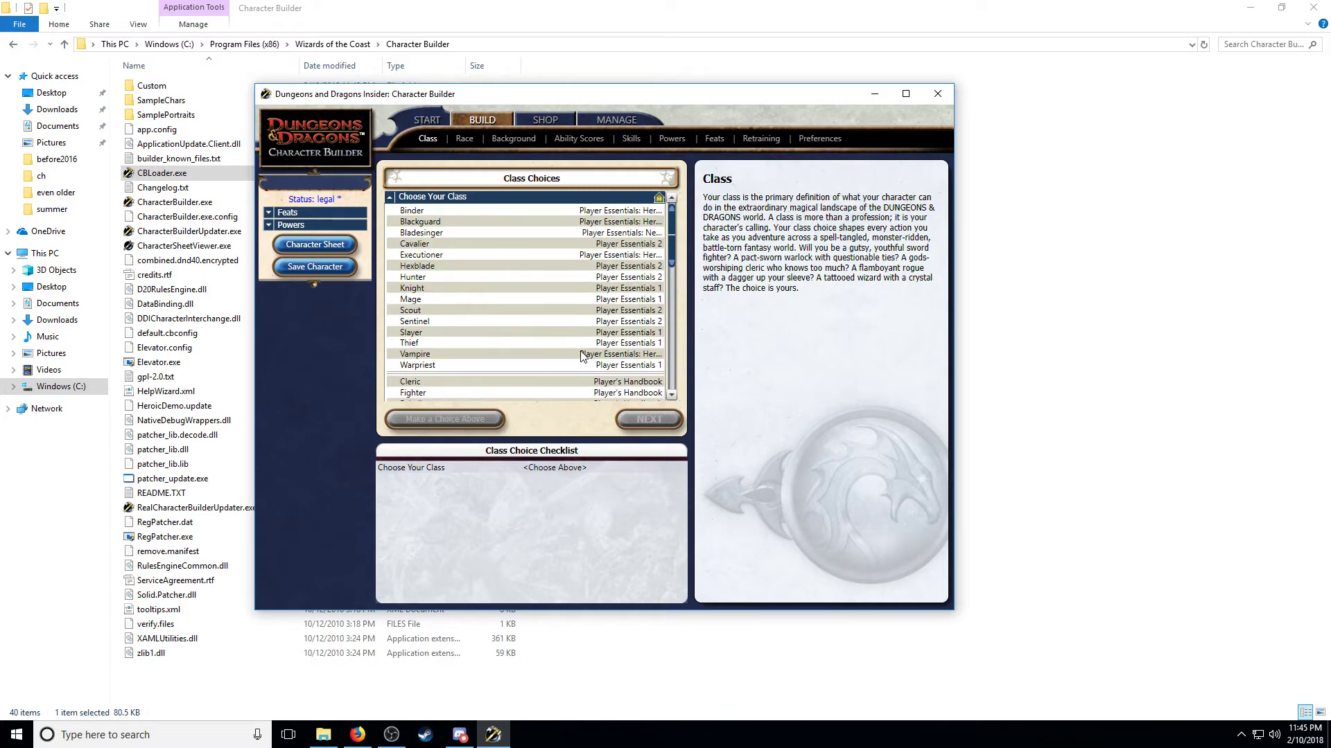
scroll(600, 243, down, 10)
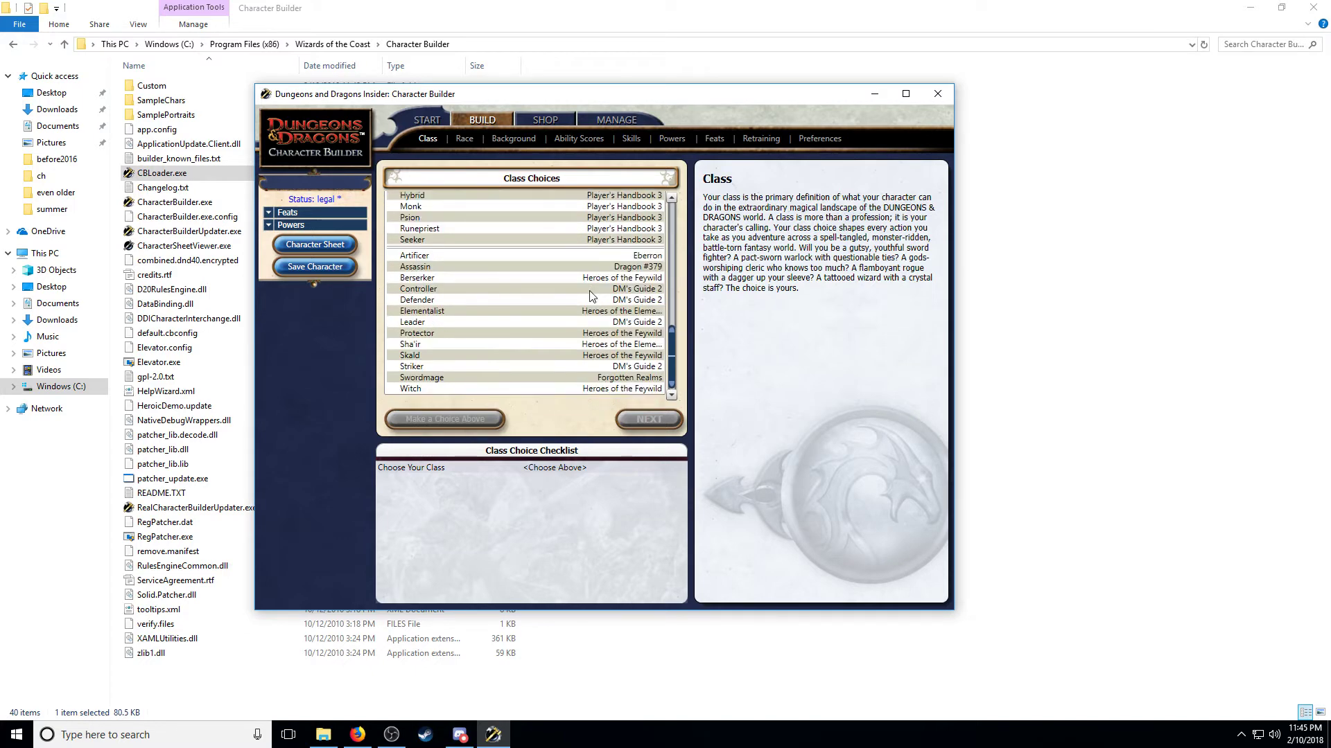
scroll(458, 343, up, 10)
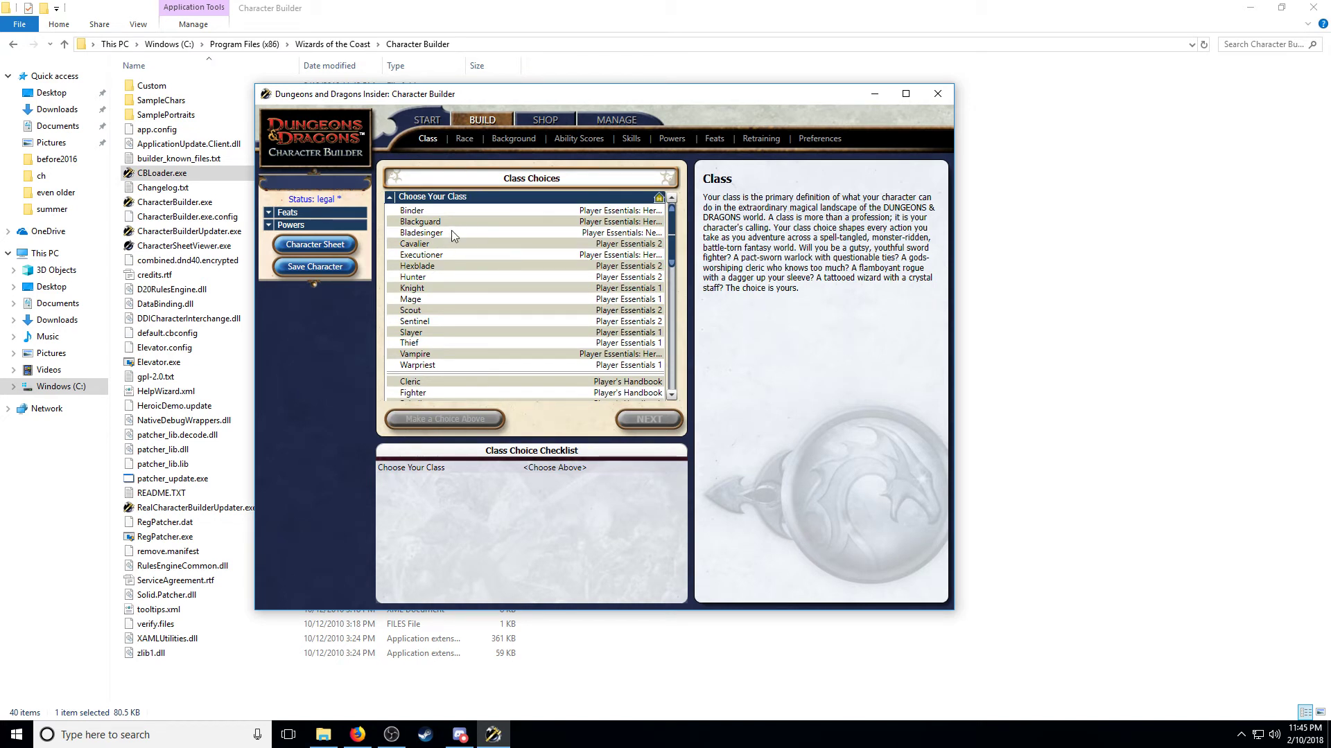
scroll(455, 245, down, 2)
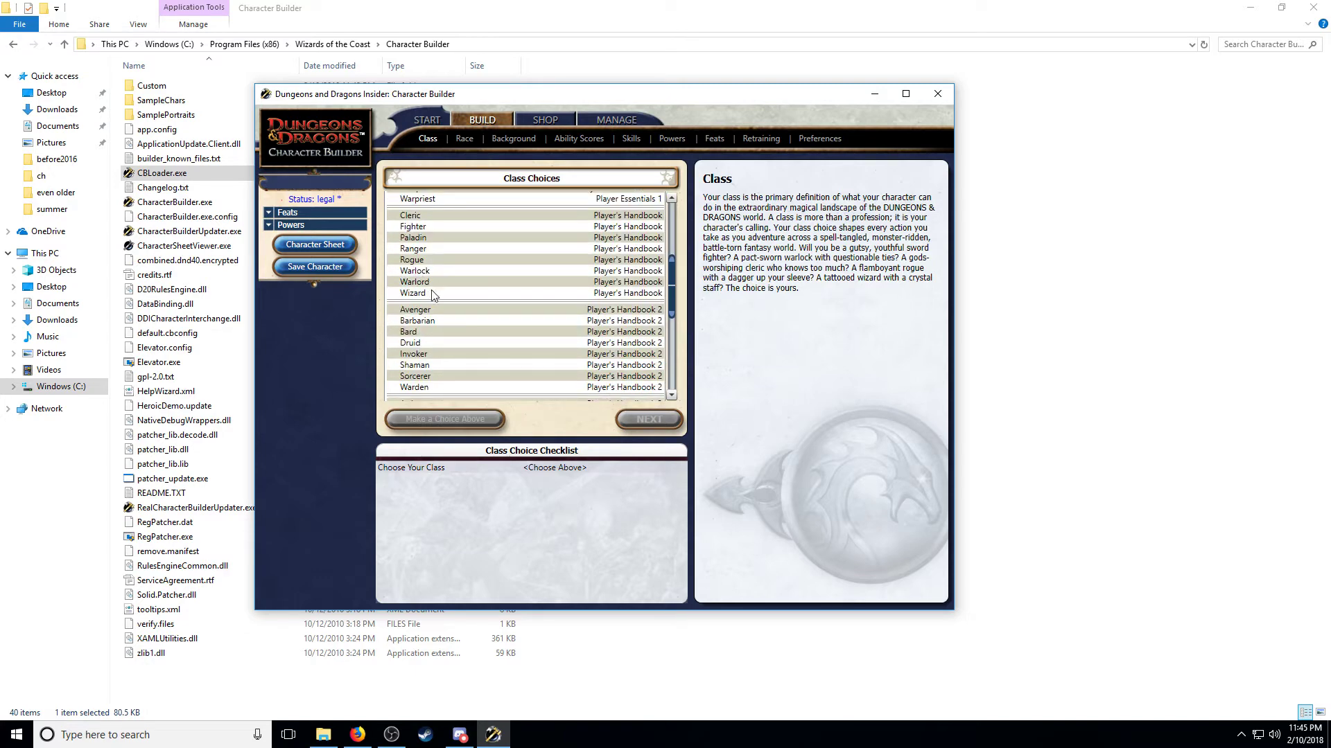
click(443, 322)
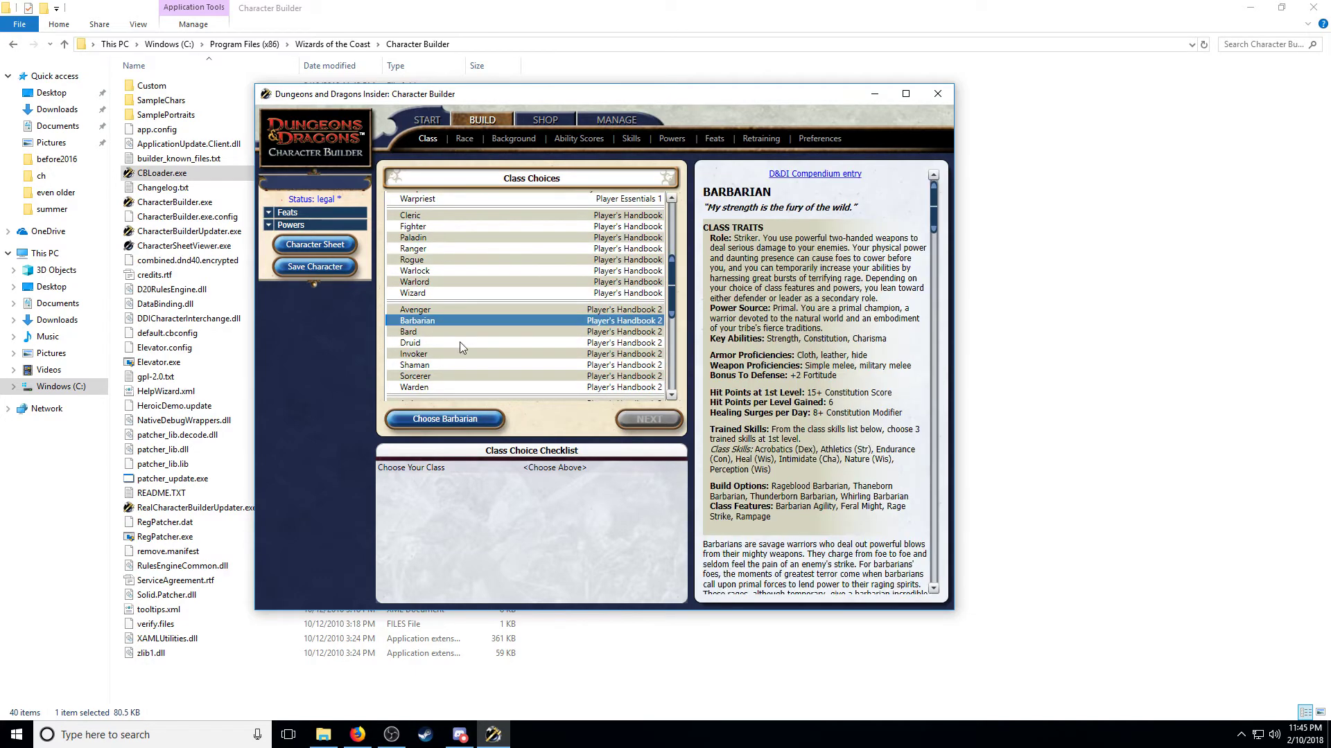
click(464, 415)
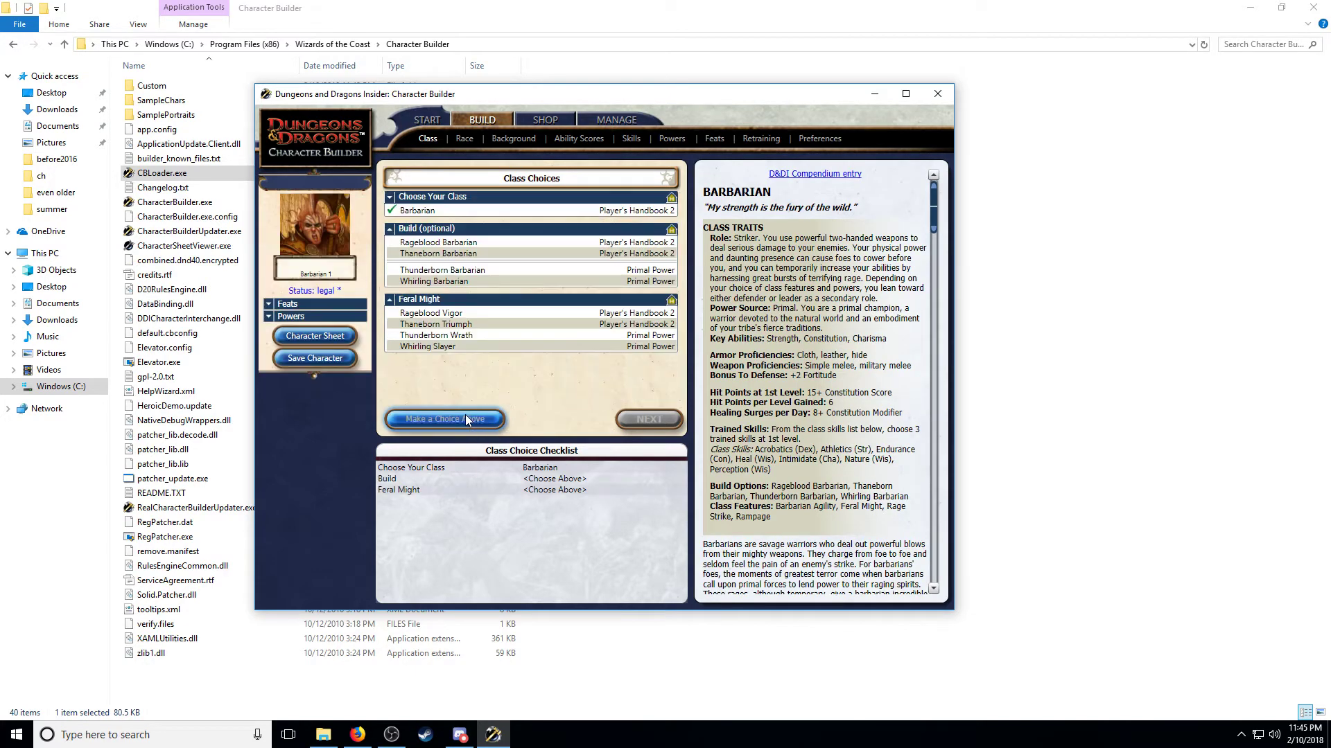
Choose Whirling Slayer as the Barbarian's Feral Might option and continue to the race choices.
click(435, 348)
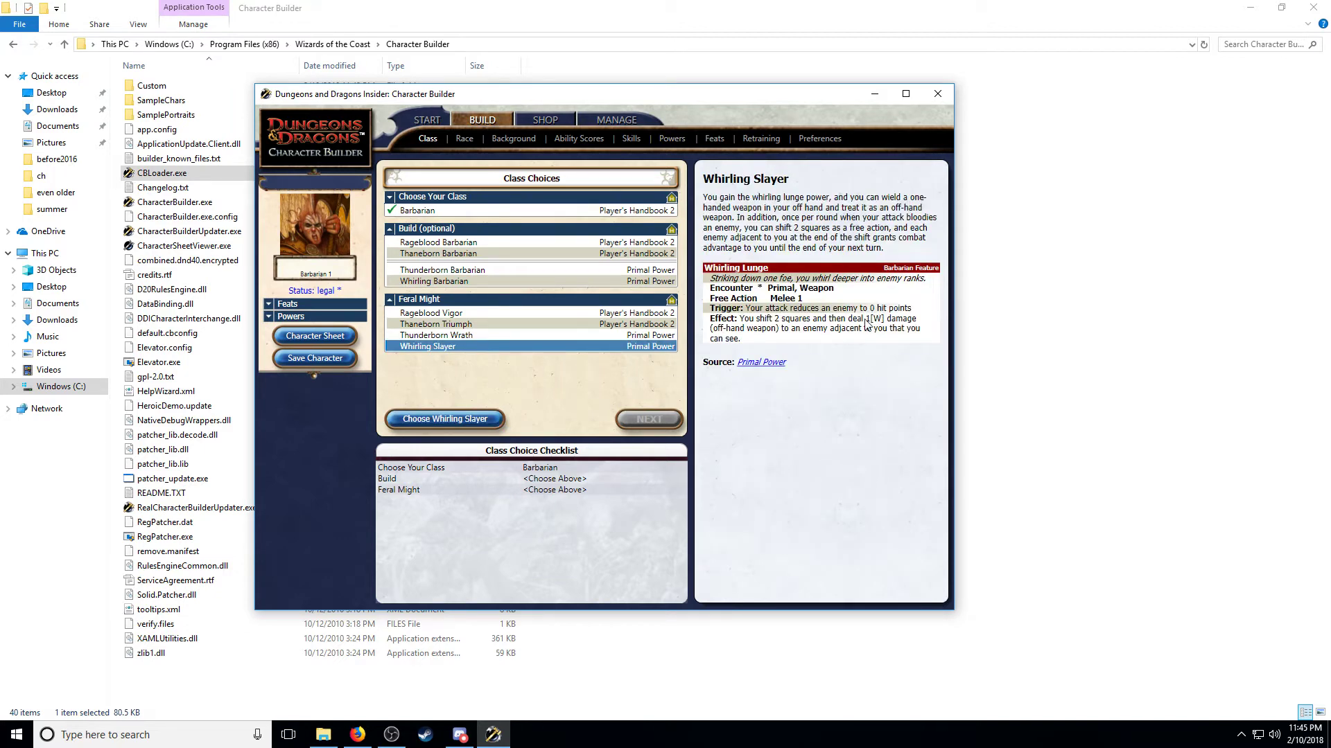
click(463, 418)
click(646, 418)
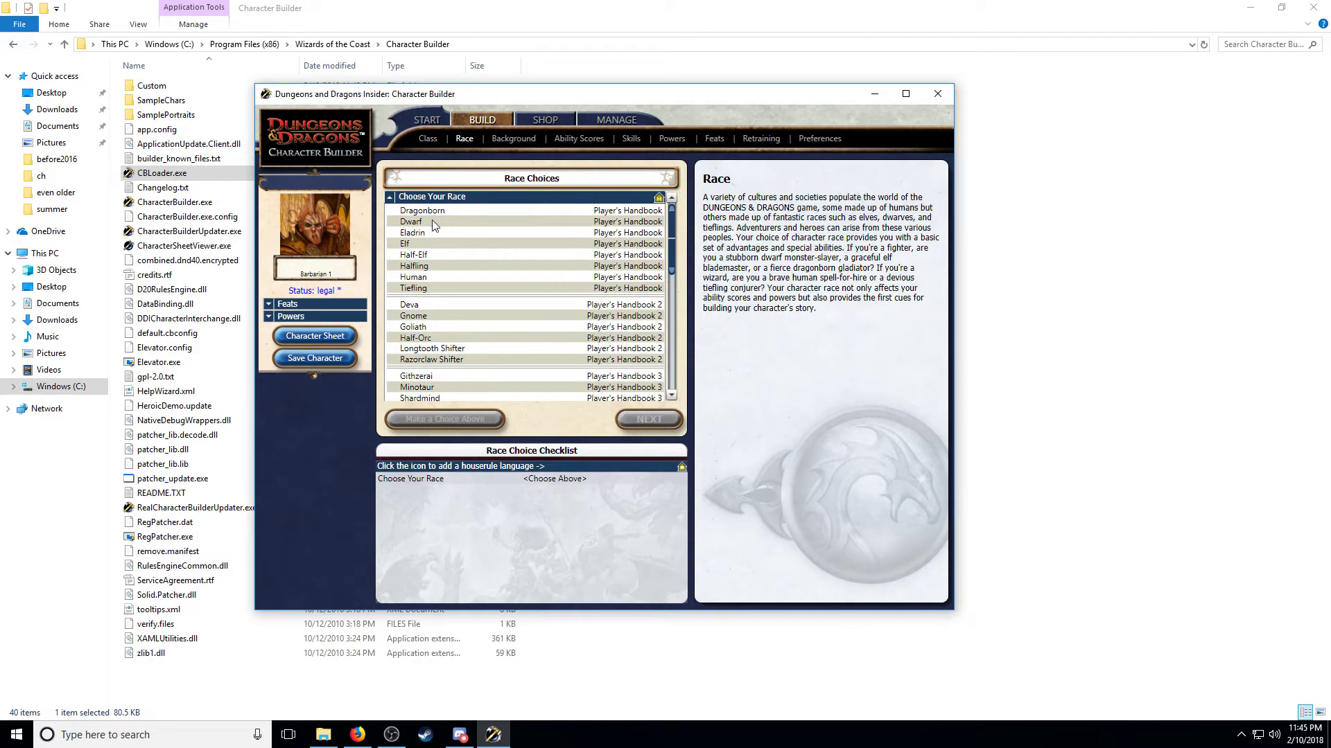
Look through the race choices, choose Kobold as the character's race and continue to the background choices.
scroll(438, 319, down, 3)
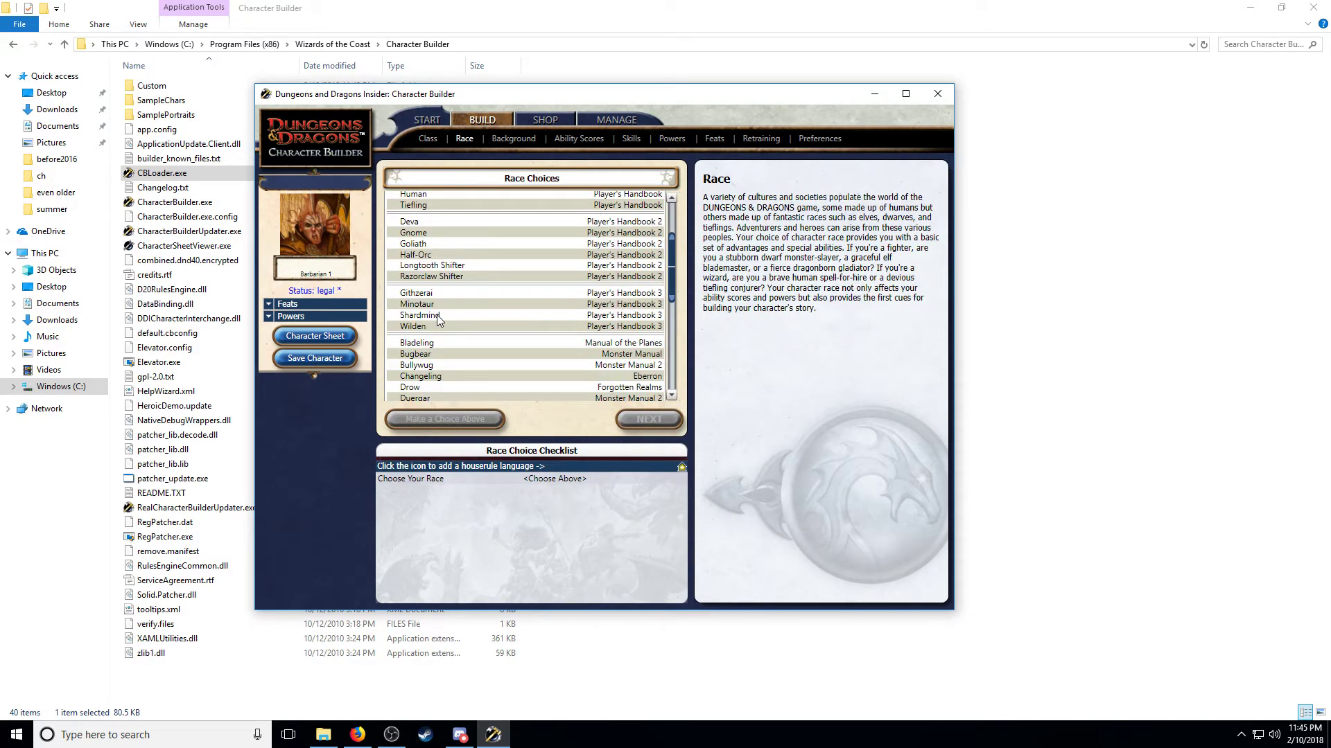
scroll(438, 318, down, 3)
scroll(438, 319, down, 3)
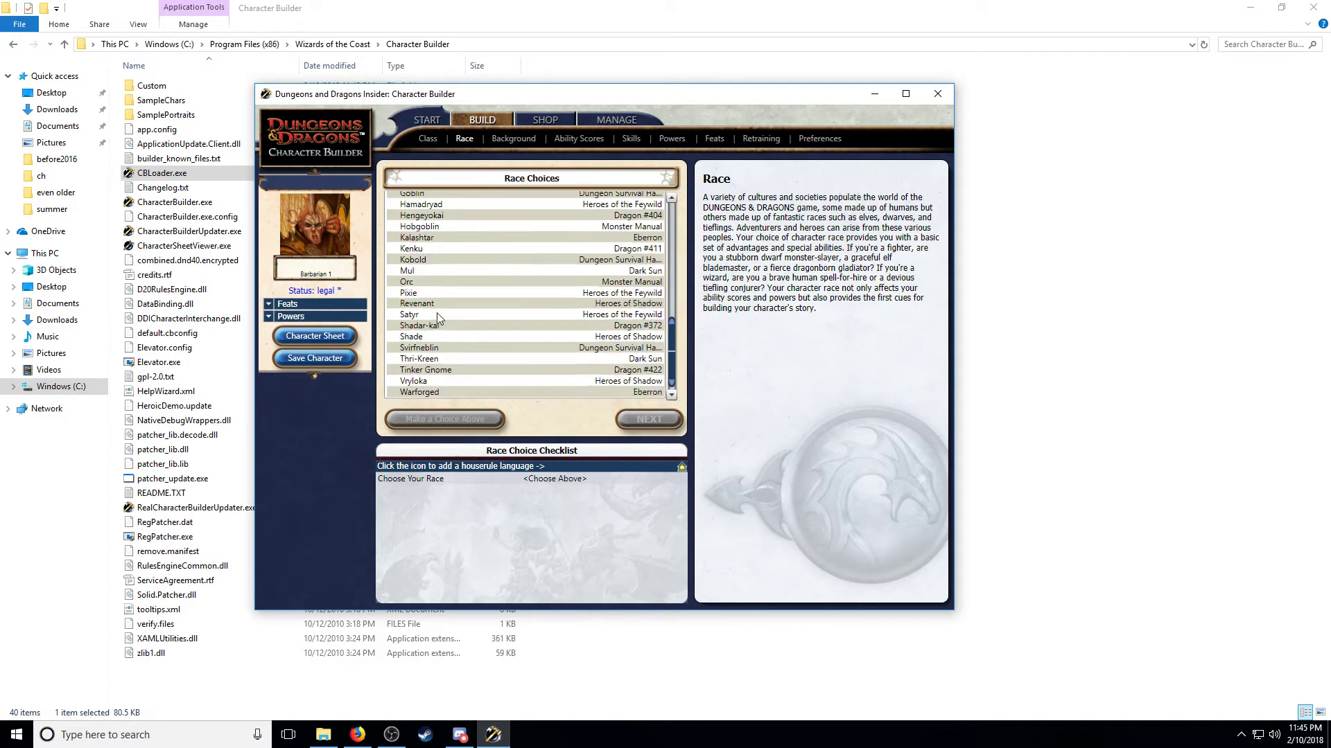
click(430, 260)
click(458, 419)
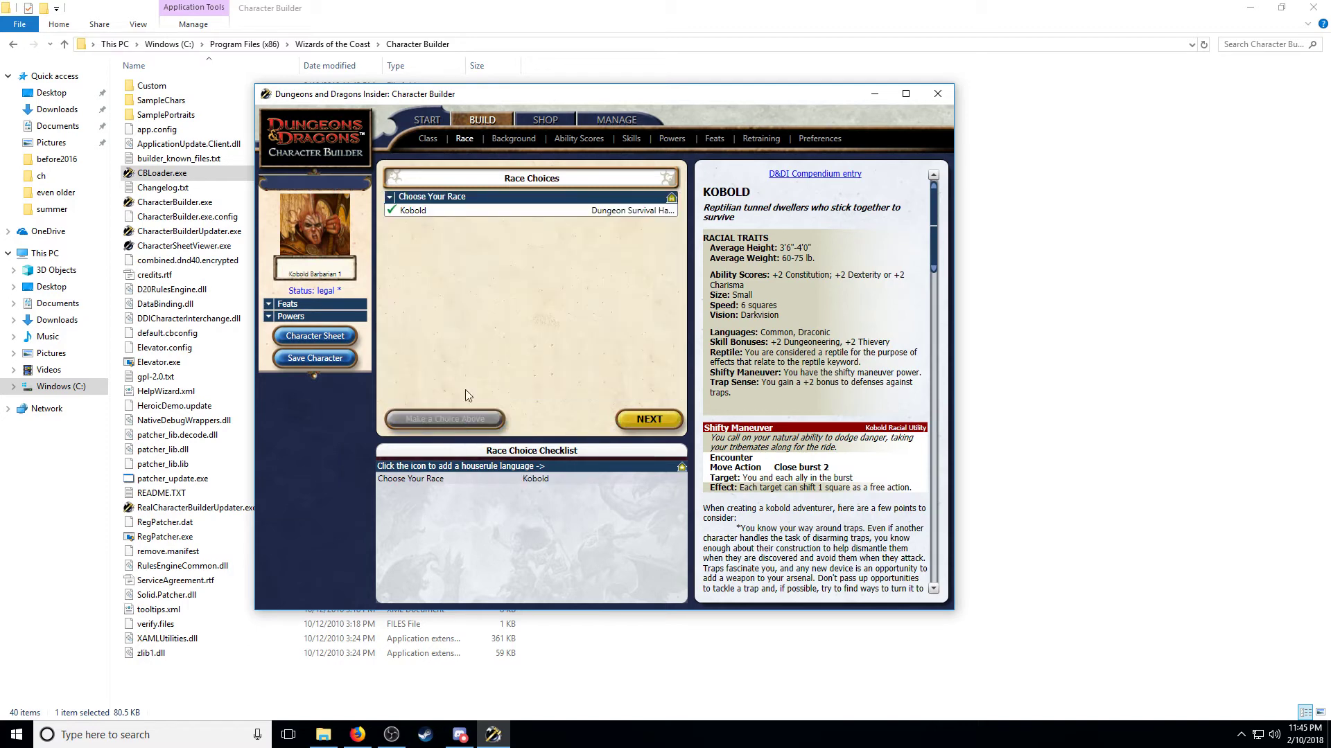
click(656, 420)
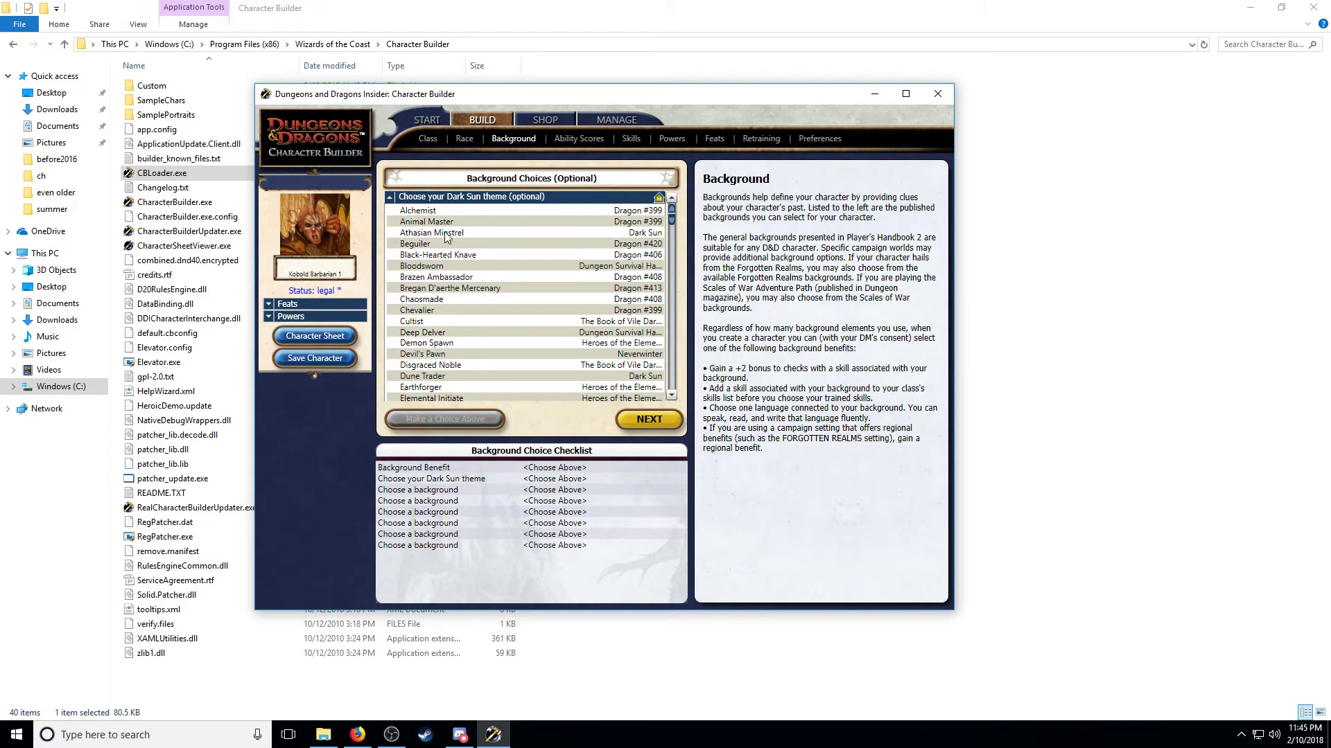
click(468, 140)
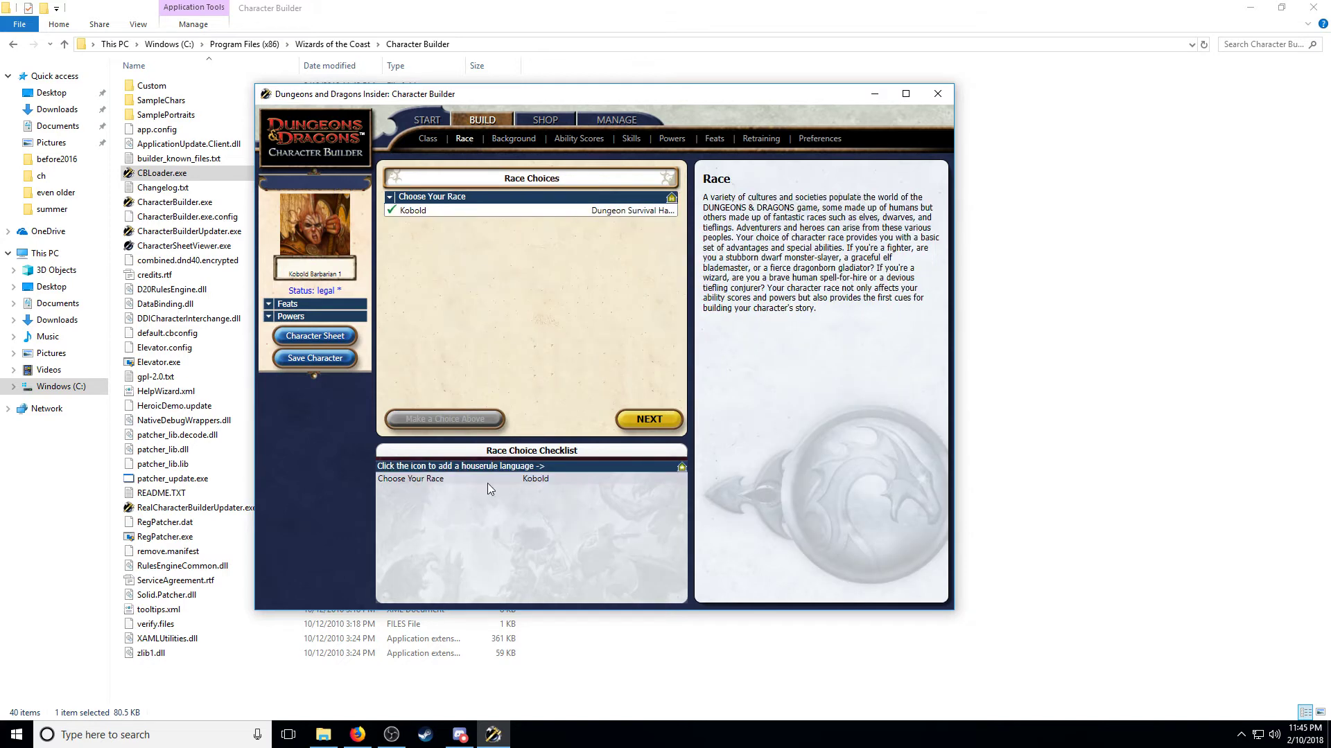
click(645, 428)
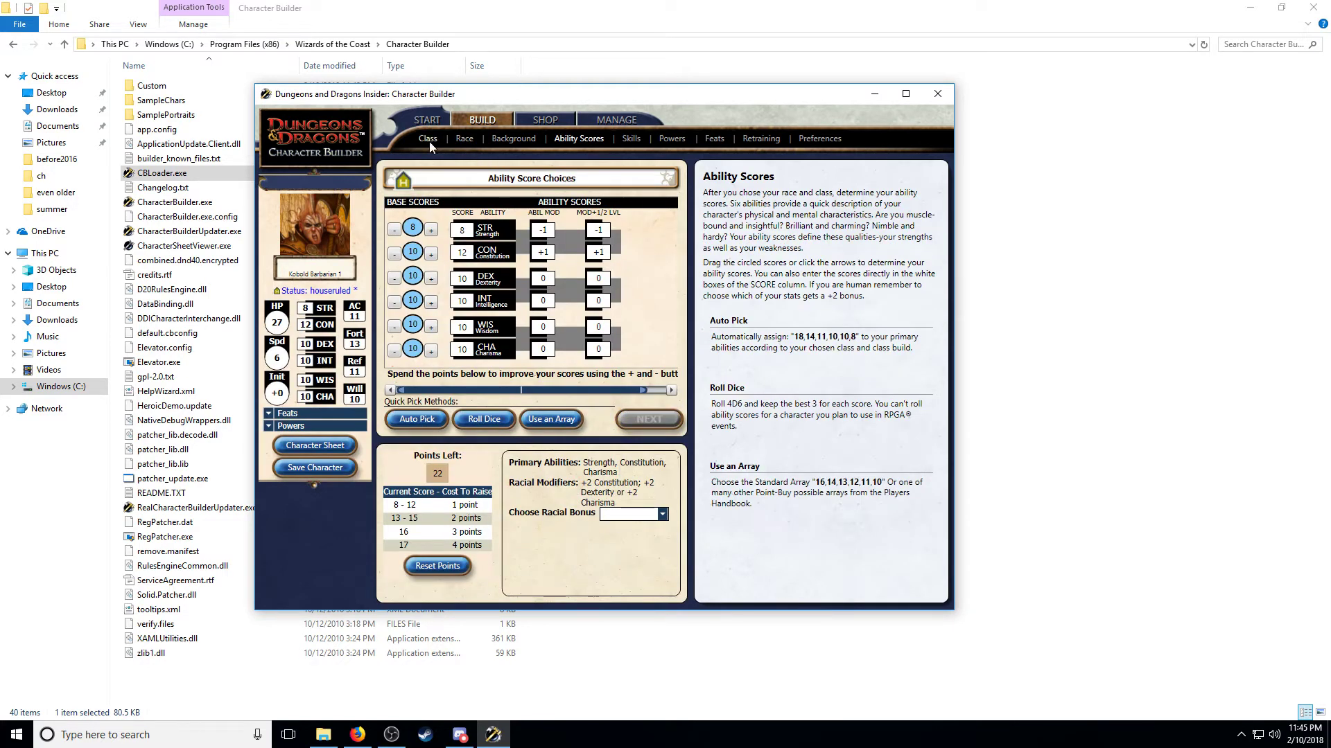
click(512, 139)
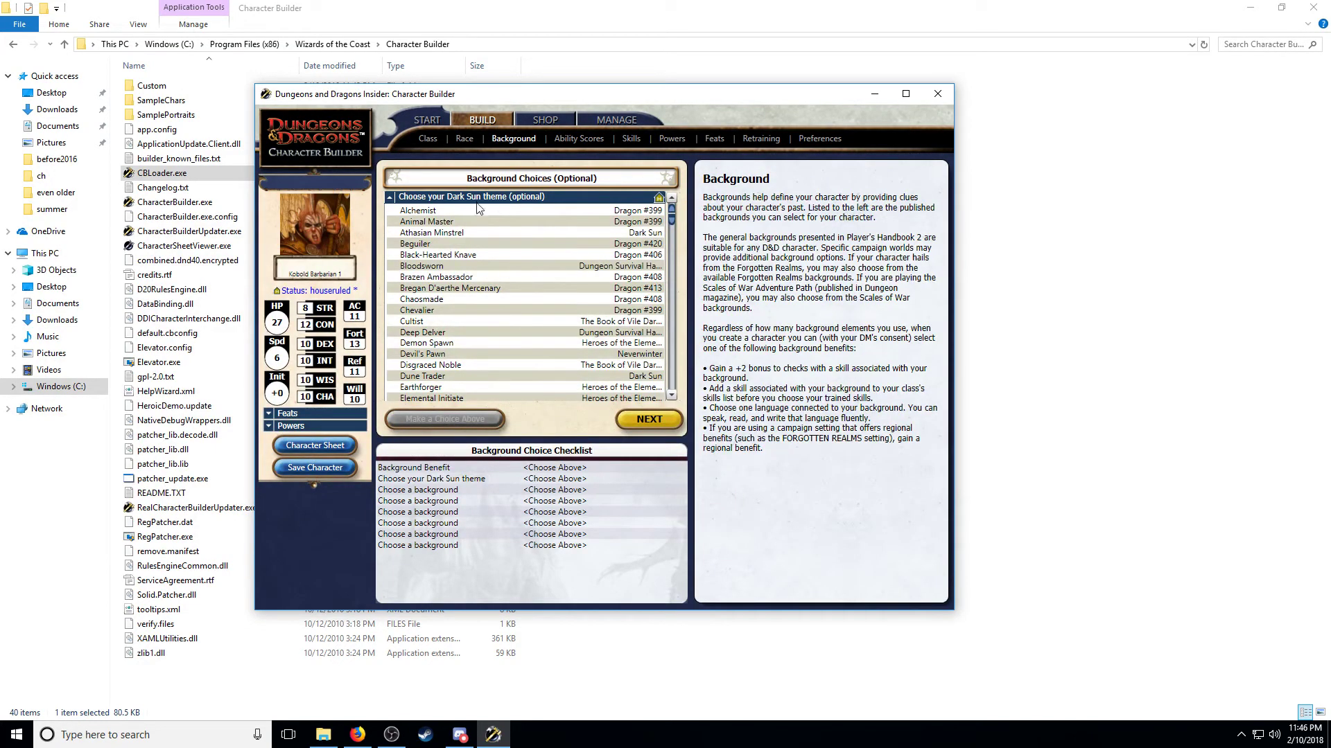
Collapse the optional Dark Sun theme list and choose General as the category of the first background.
click(390, 197)
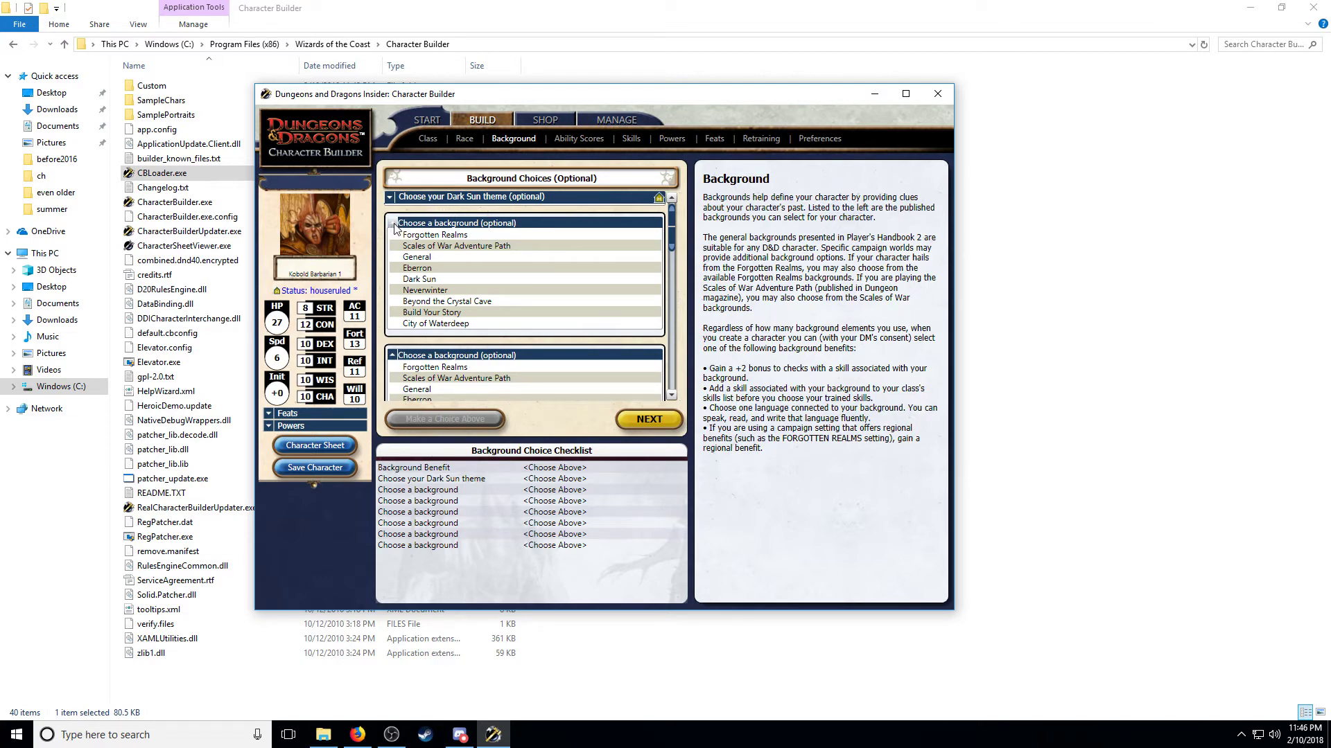
click(487, 237)
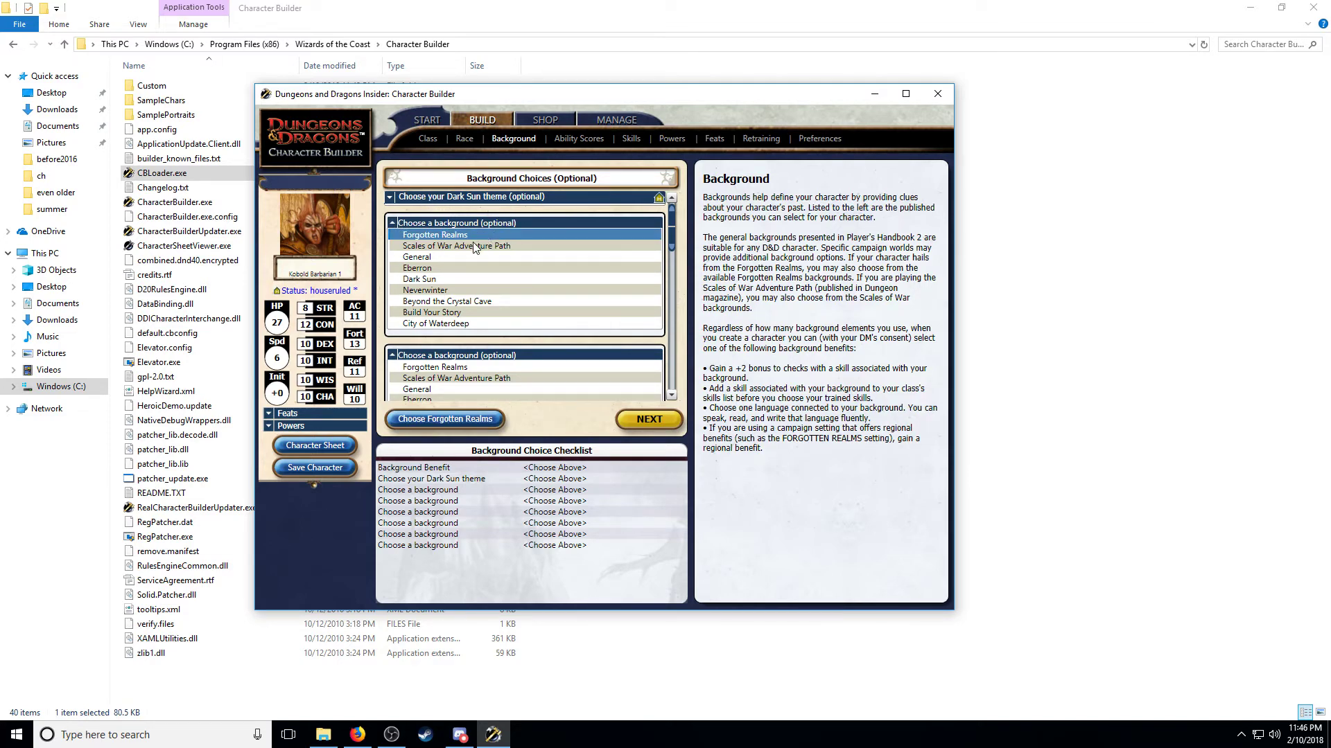
click(436, 258)
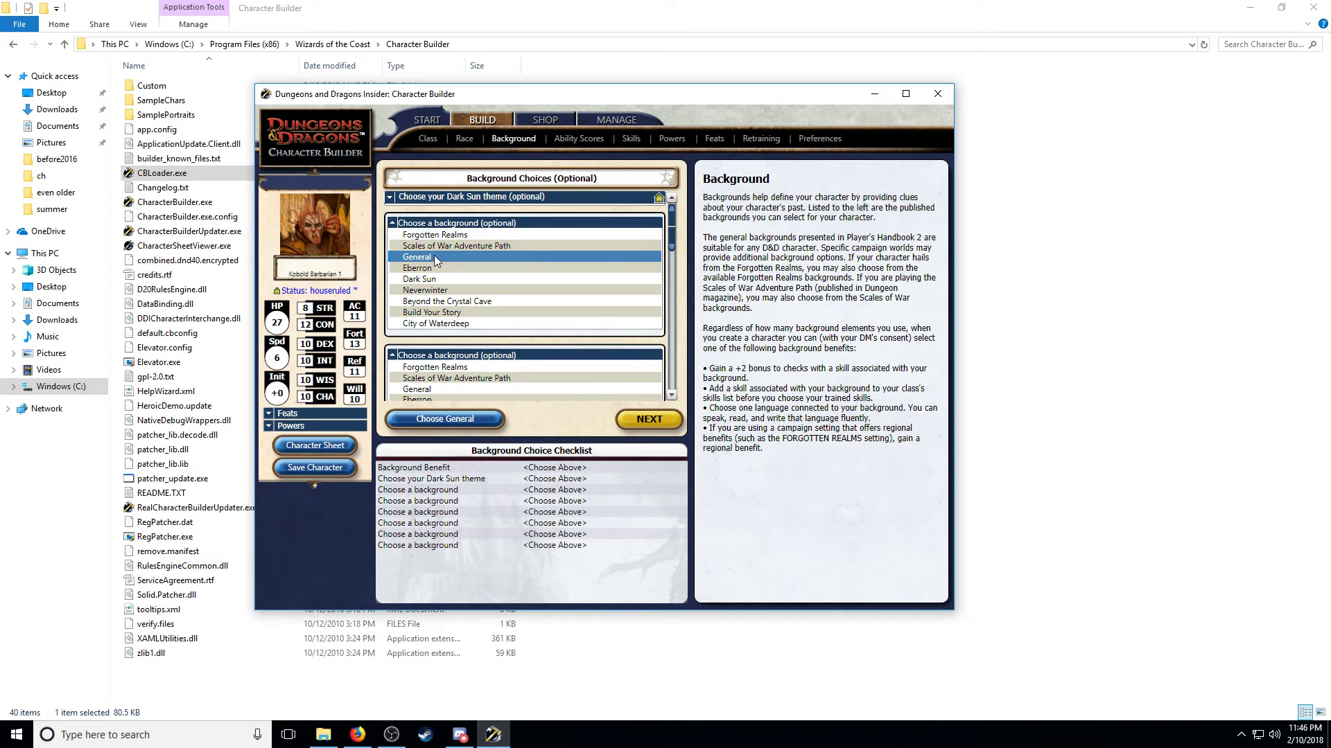
click(469, 418)
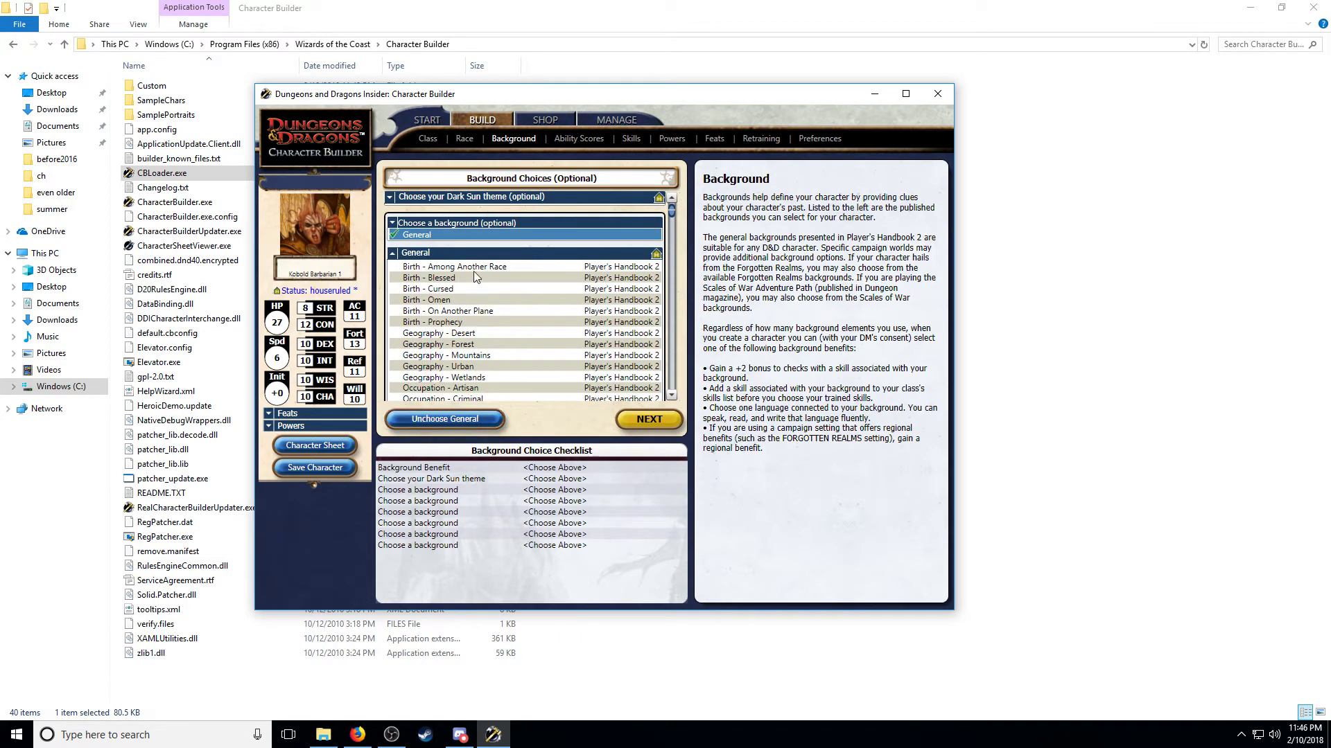
Look through the General backgrounds and choose Geography - Mountains from Player's Handbook 2.
scroll(467, 343, down, 5)
scroll(466, 343, down, 2)
scroll(468, 286, up, 2)
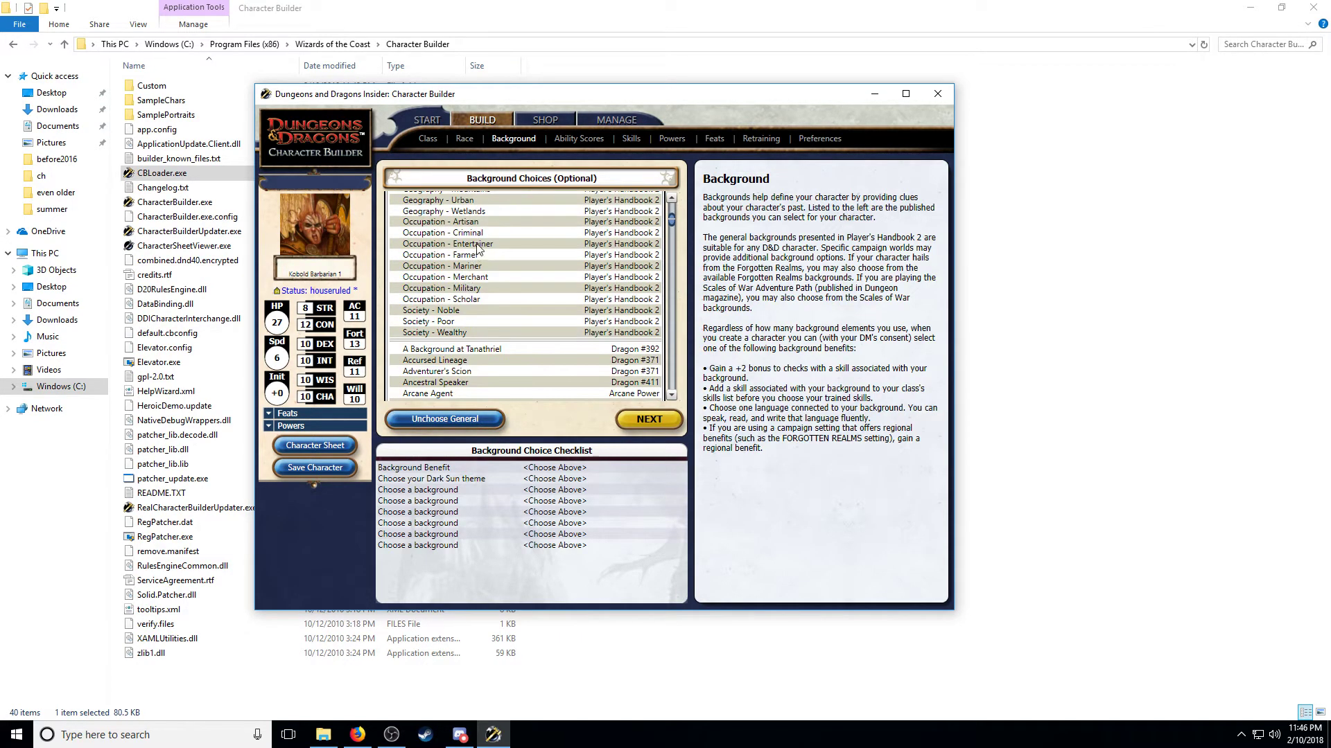
scroll(473, 267, down, 2)
scroll(471, 267, up, 6)
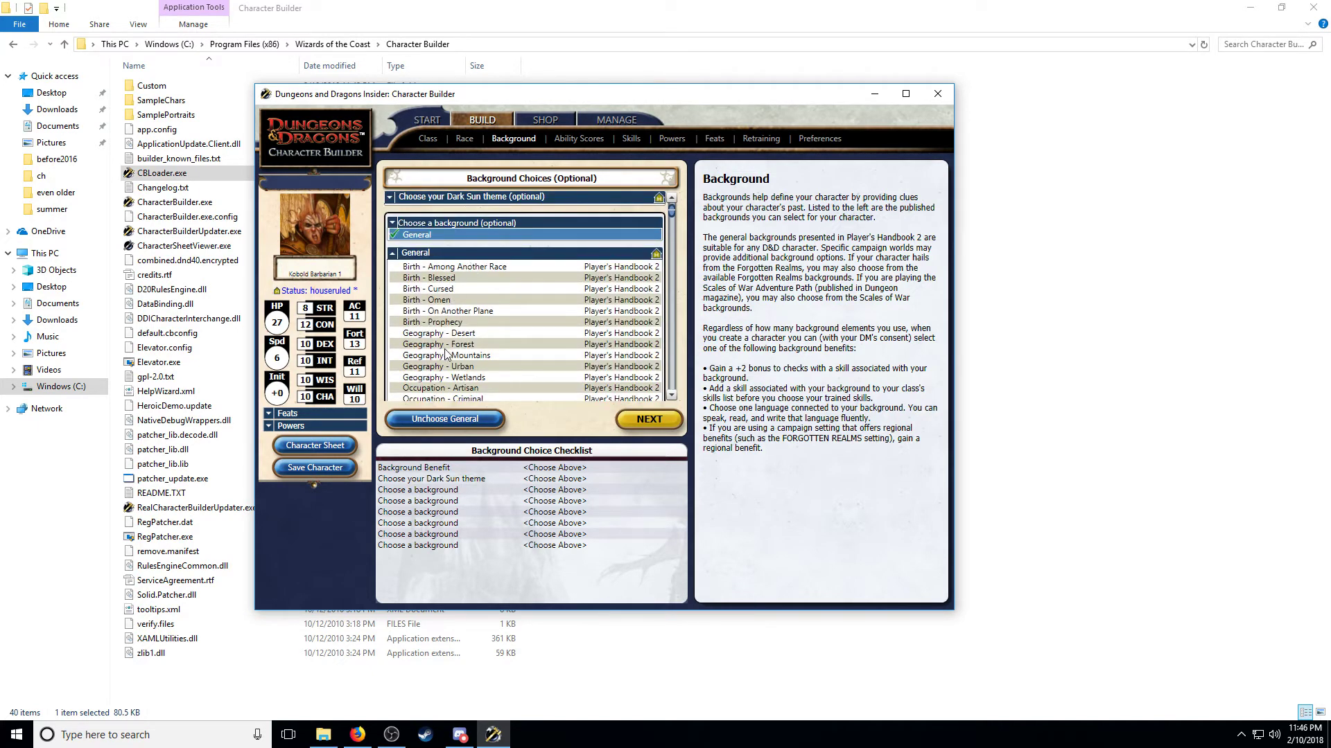
click(462, 355)
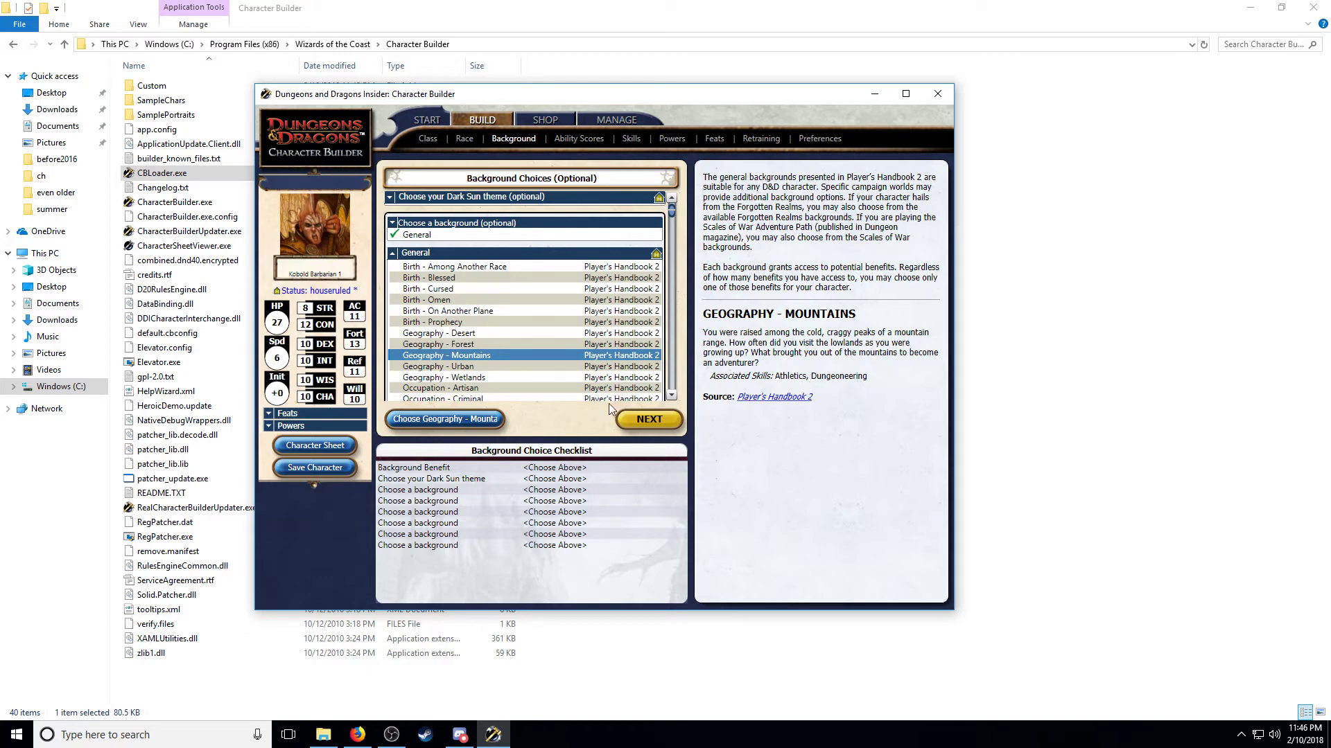
click(436, 422)
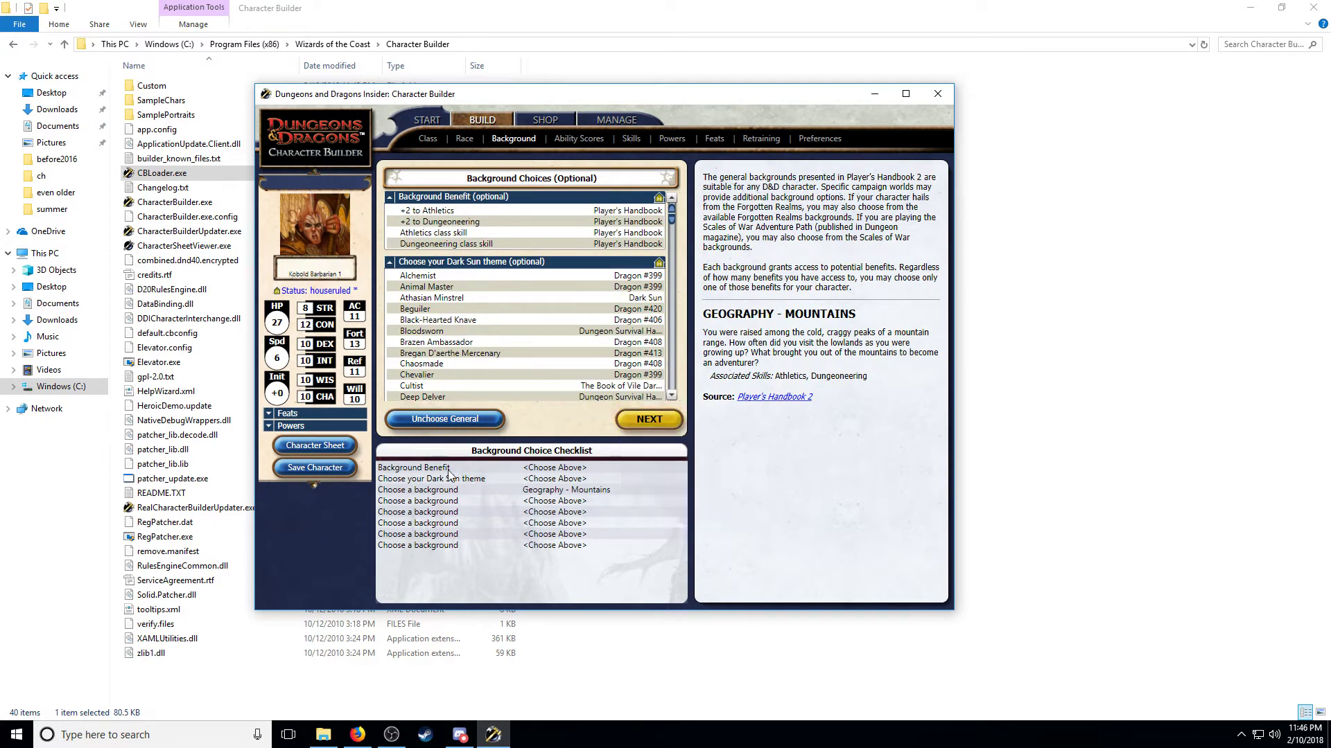
Read the descriptions of the +2 to Dungeoneering and Athletics class skill background benefits.
click(522, 470)
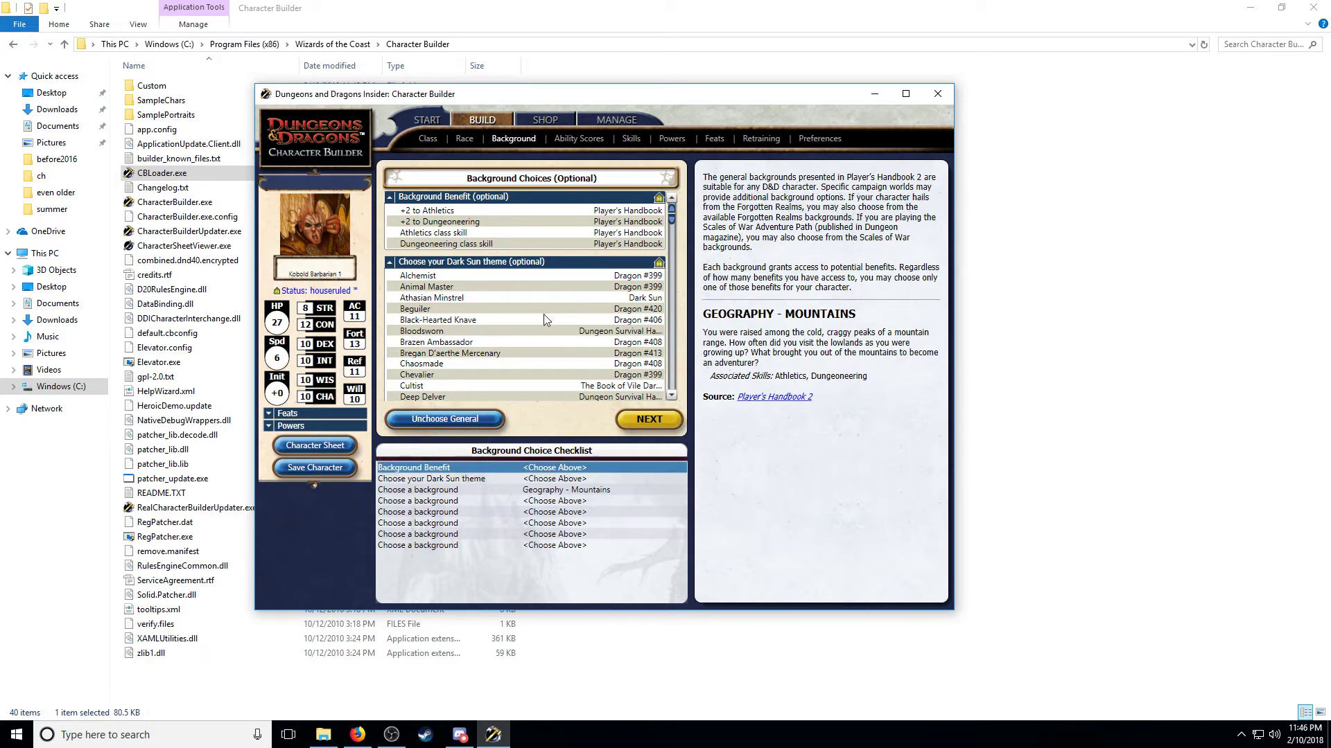
click(454, 223)
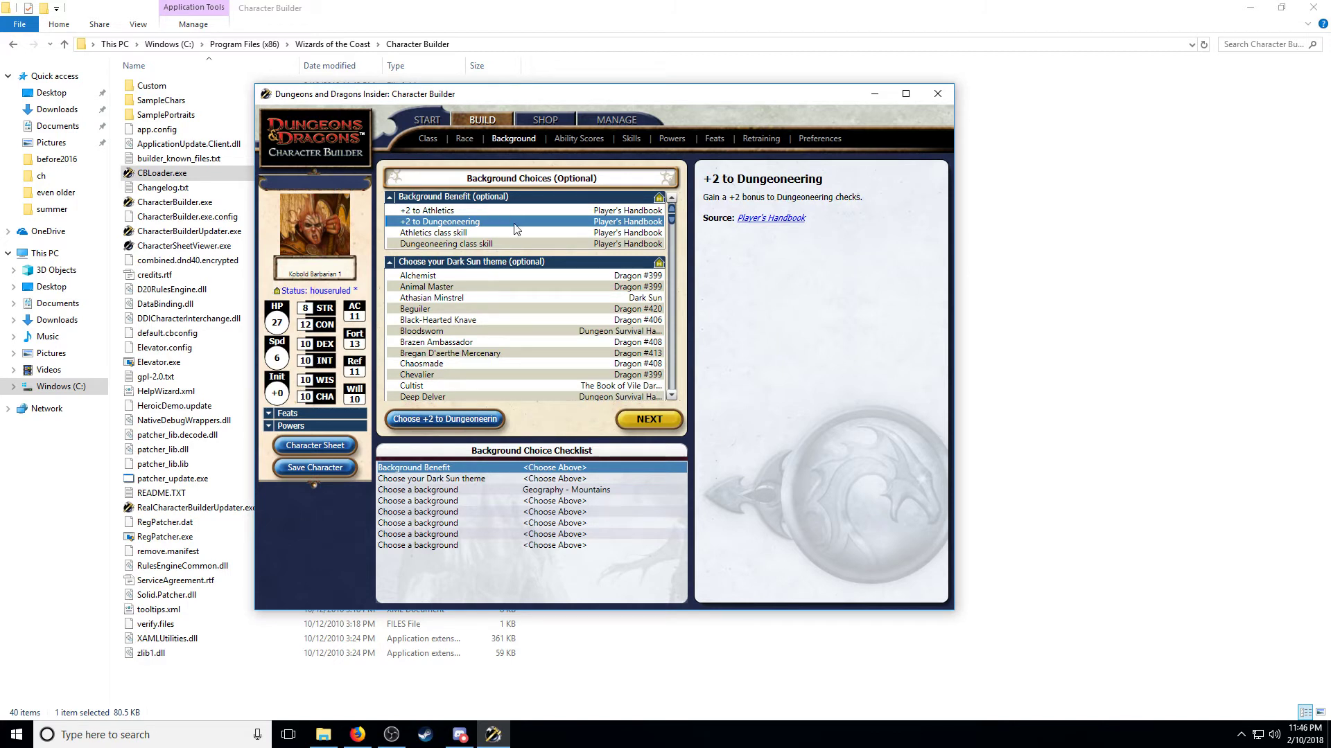
click(477, 235)
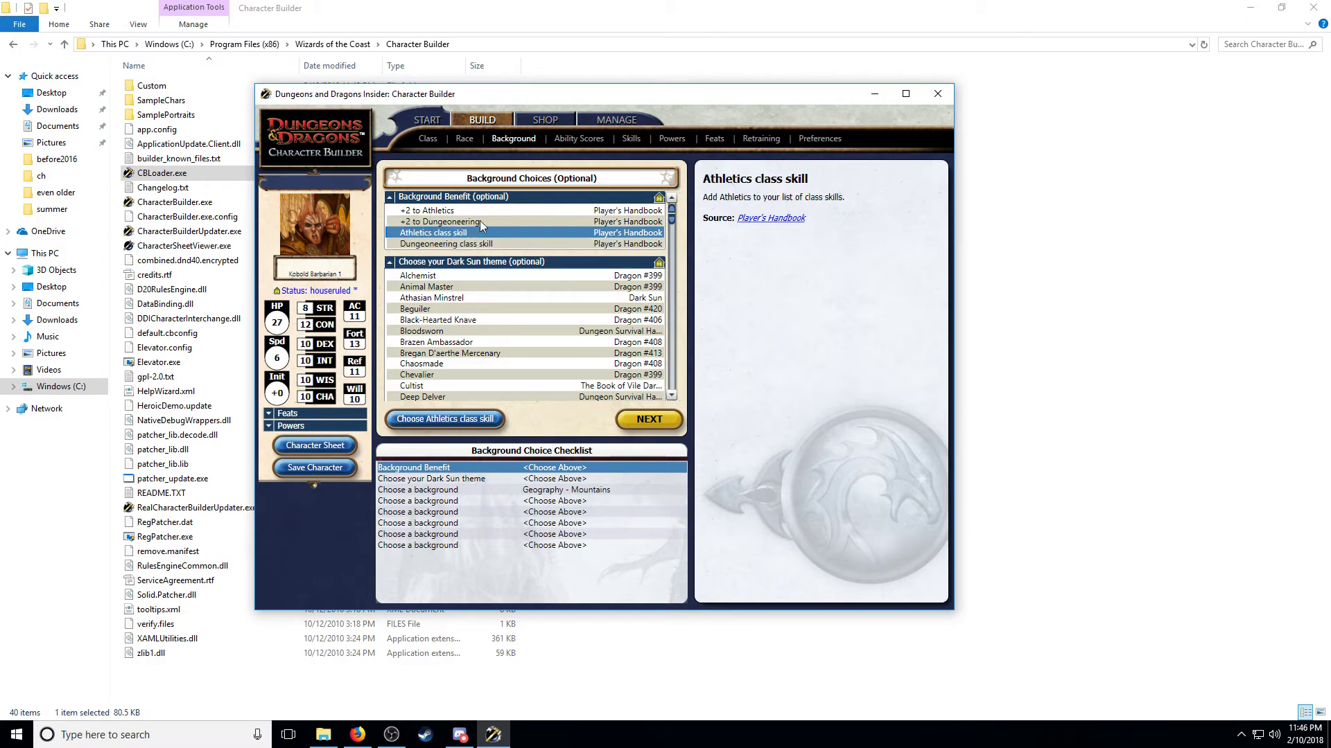
click(479, 222)
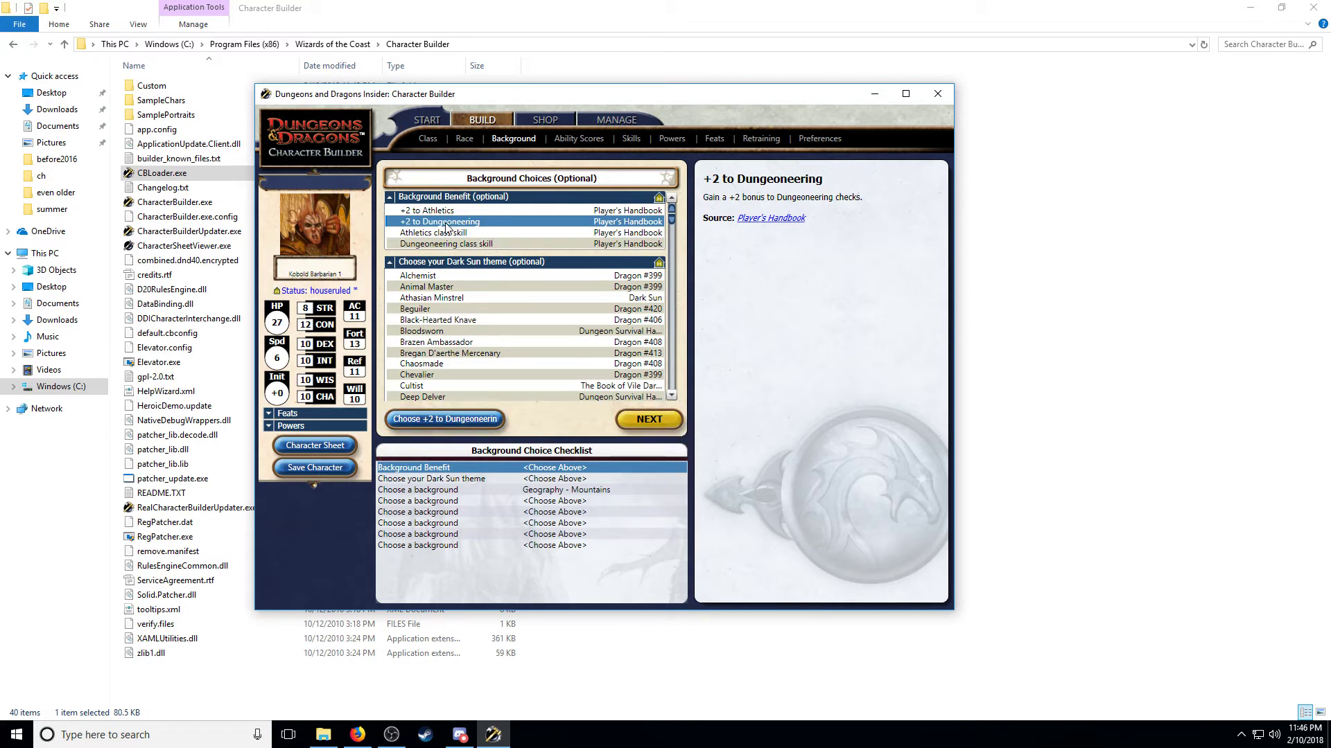
Set the racial ability bonus to Charisma and assign the ability scores with Auto Pick.
click(650, 422)
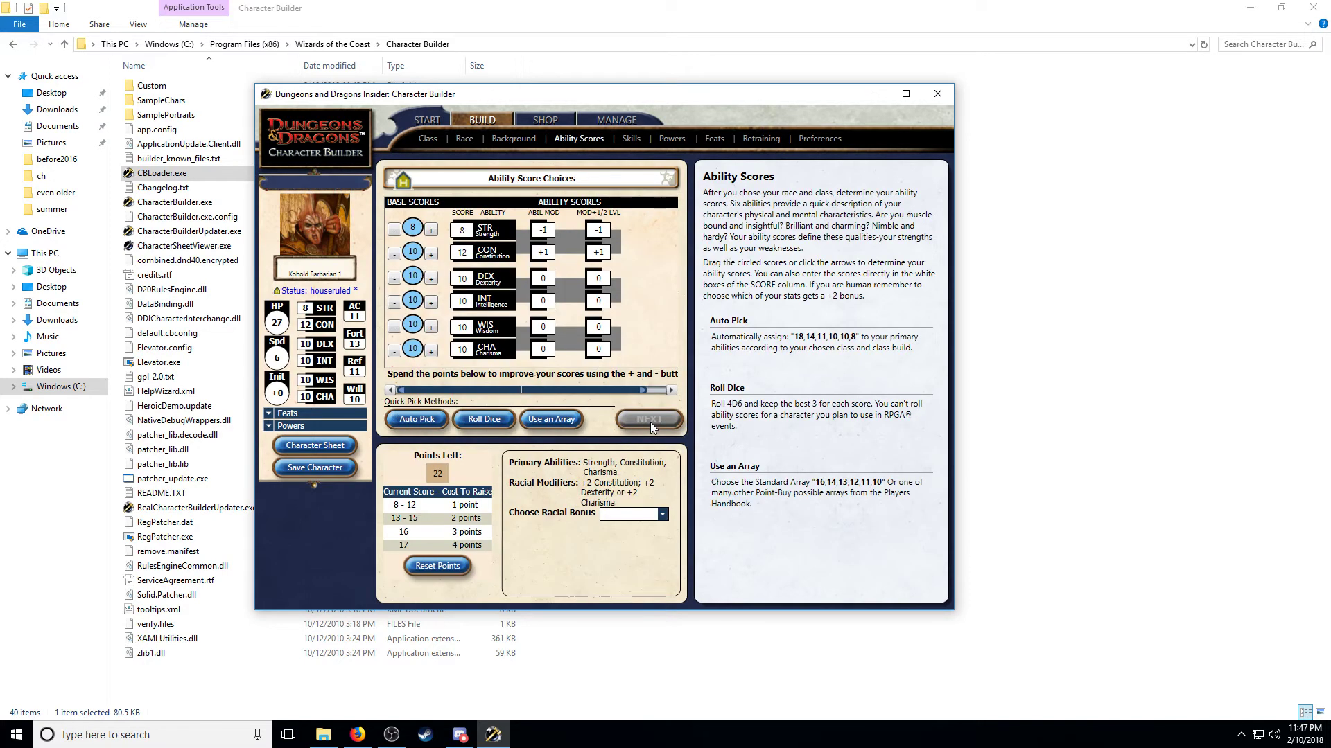
click(645, 525)
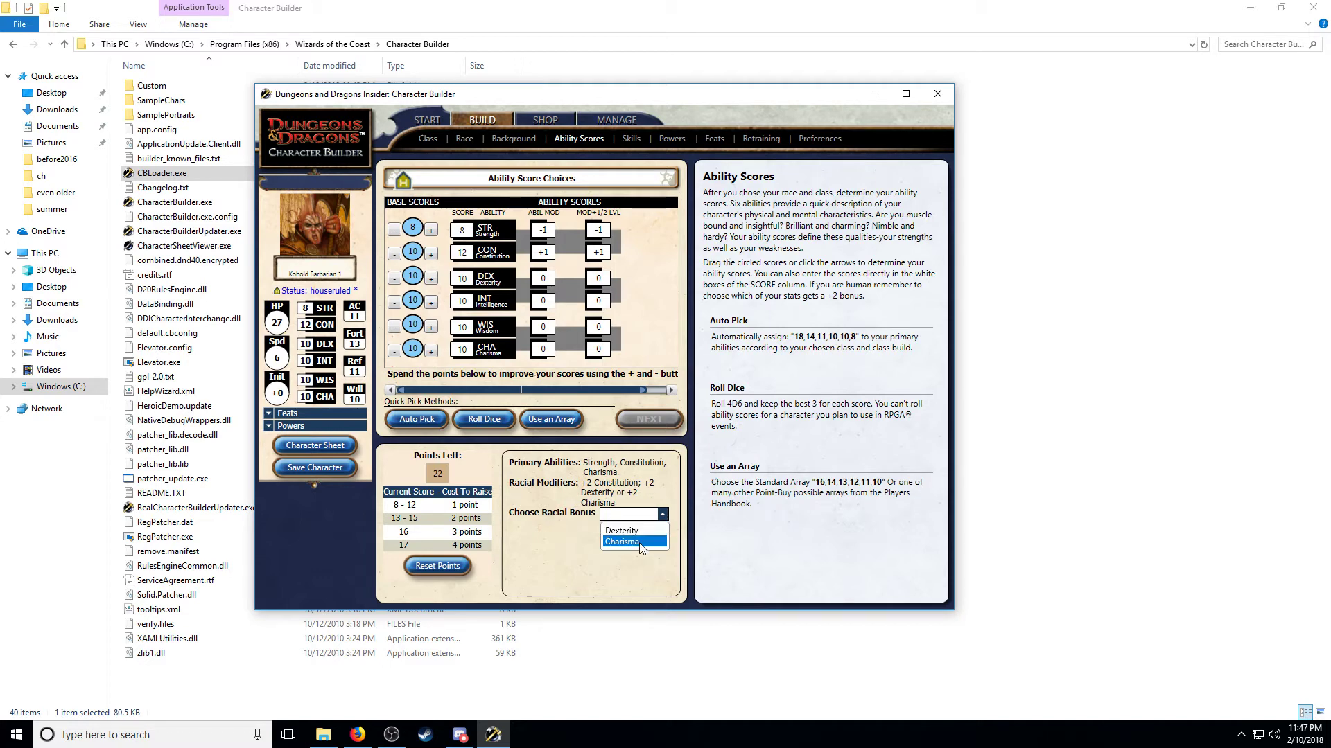
click(639, 544)
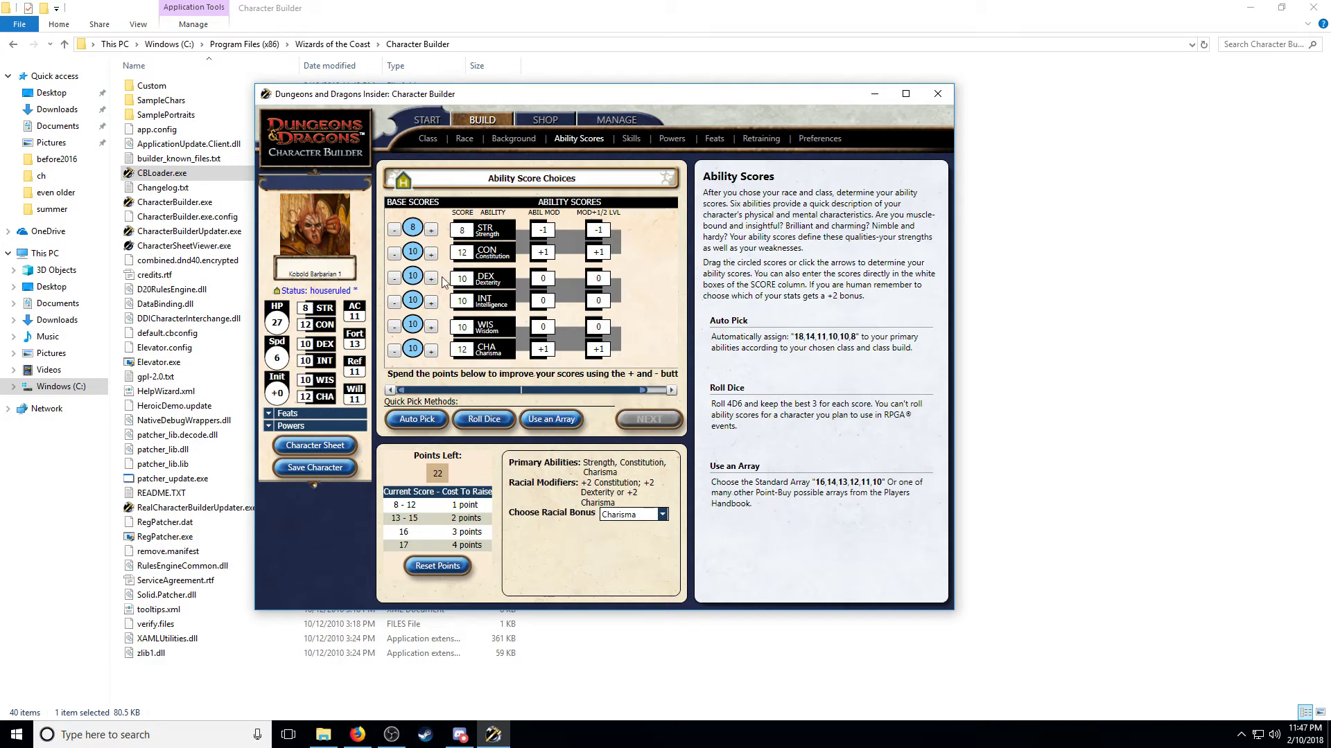
click(417, 420)
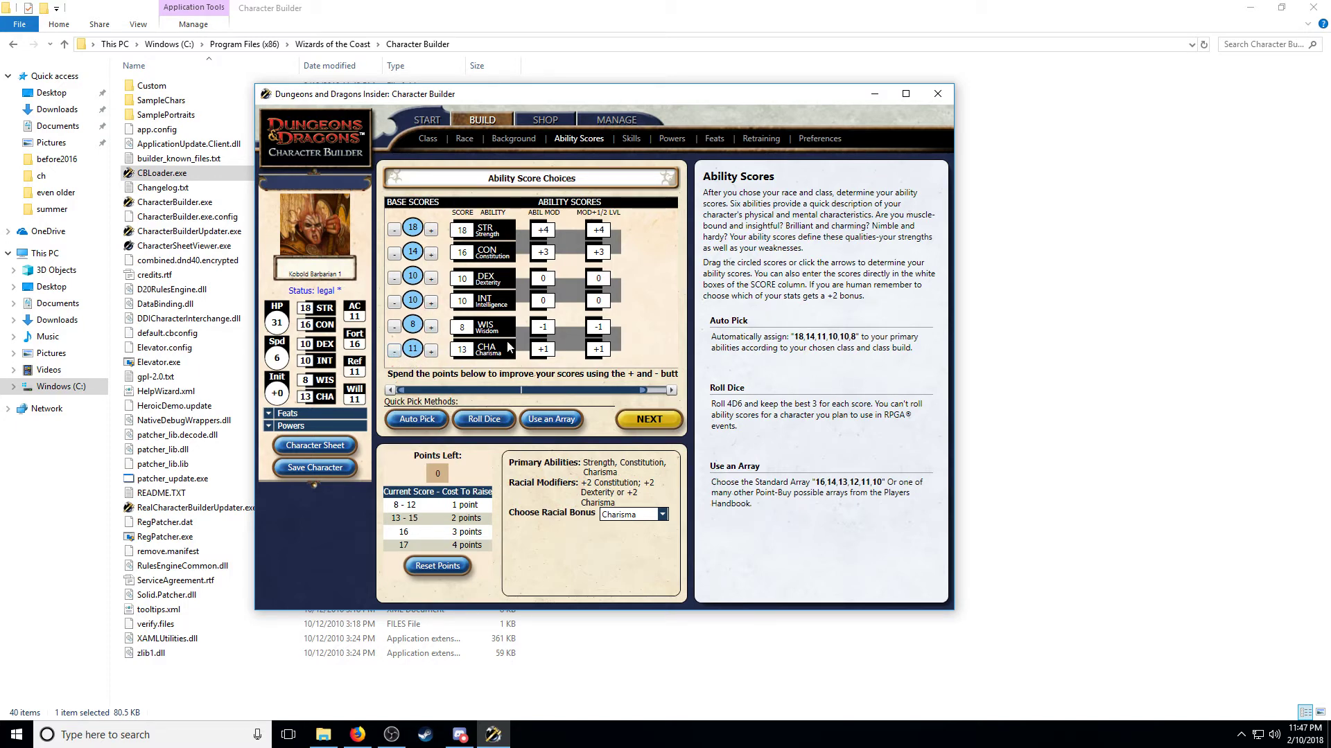
Review the Barbarian class traits and return to the ability scores.
click(427, 139)
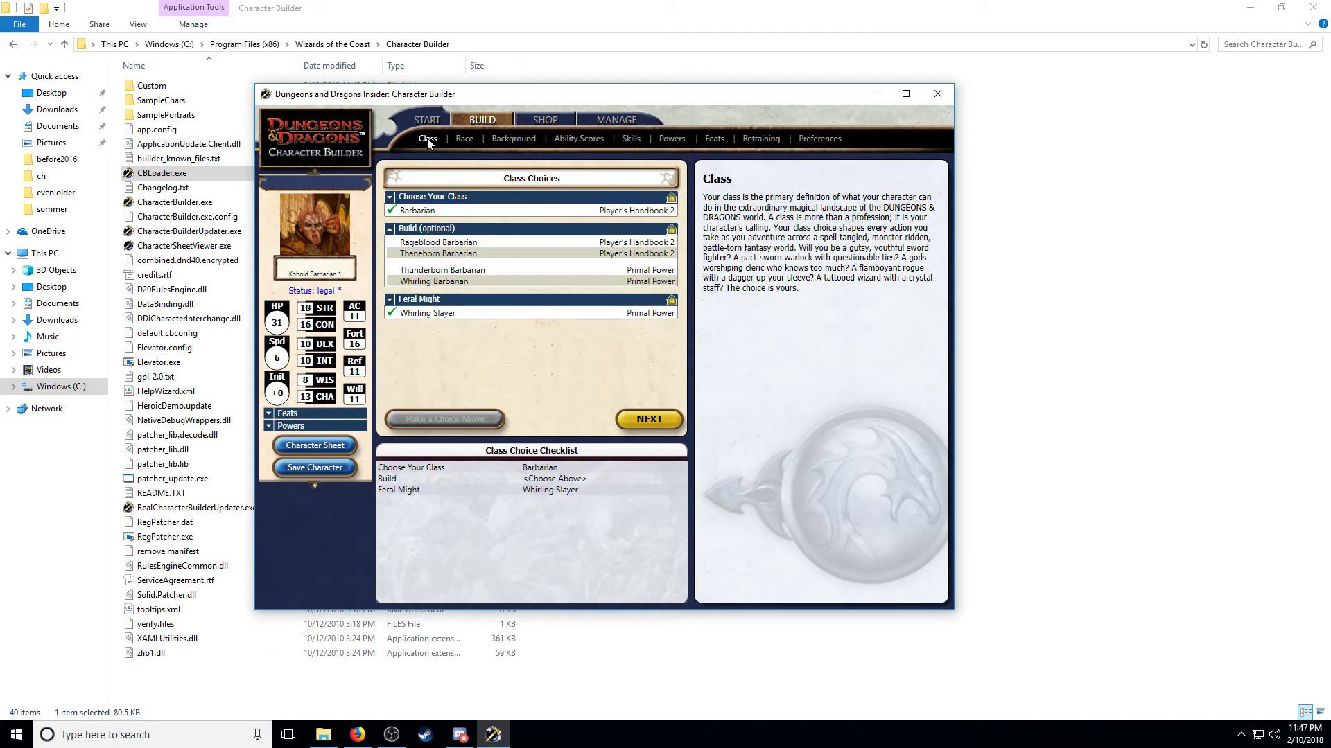
click(434, 211)
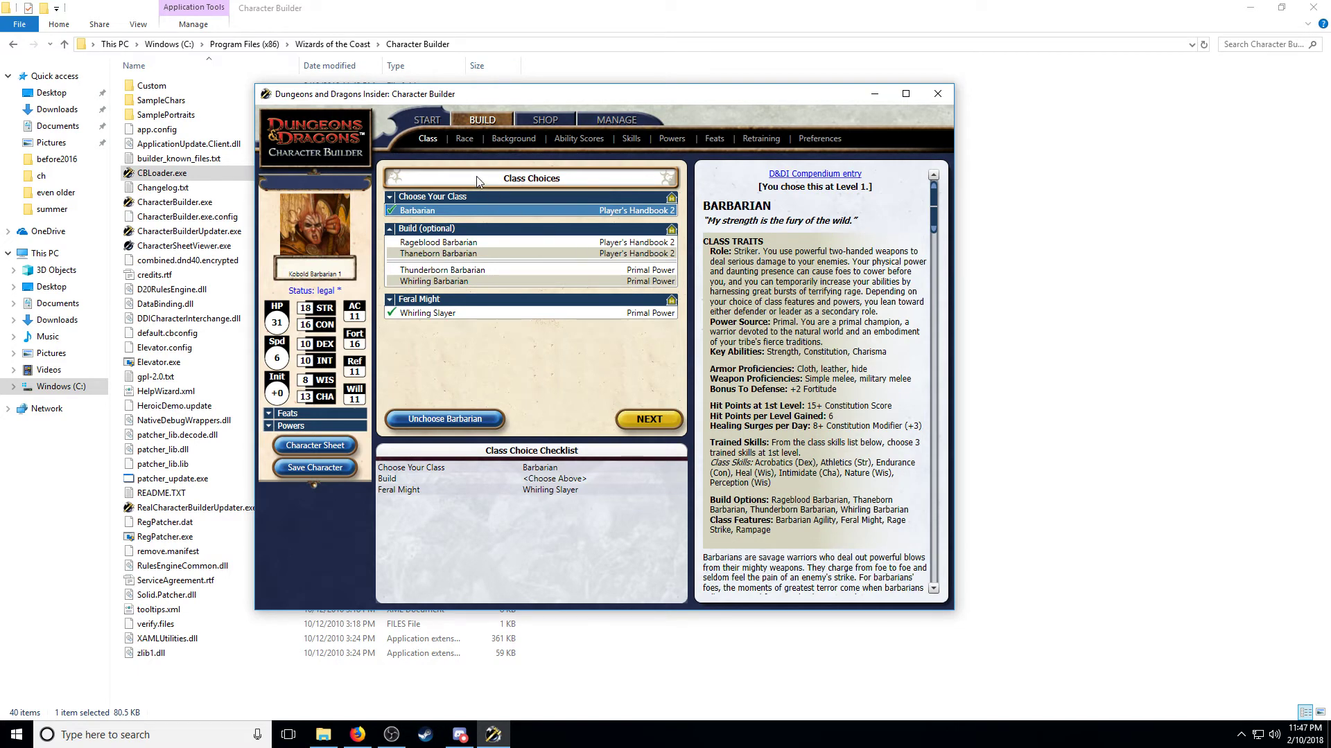
click(577, 139)
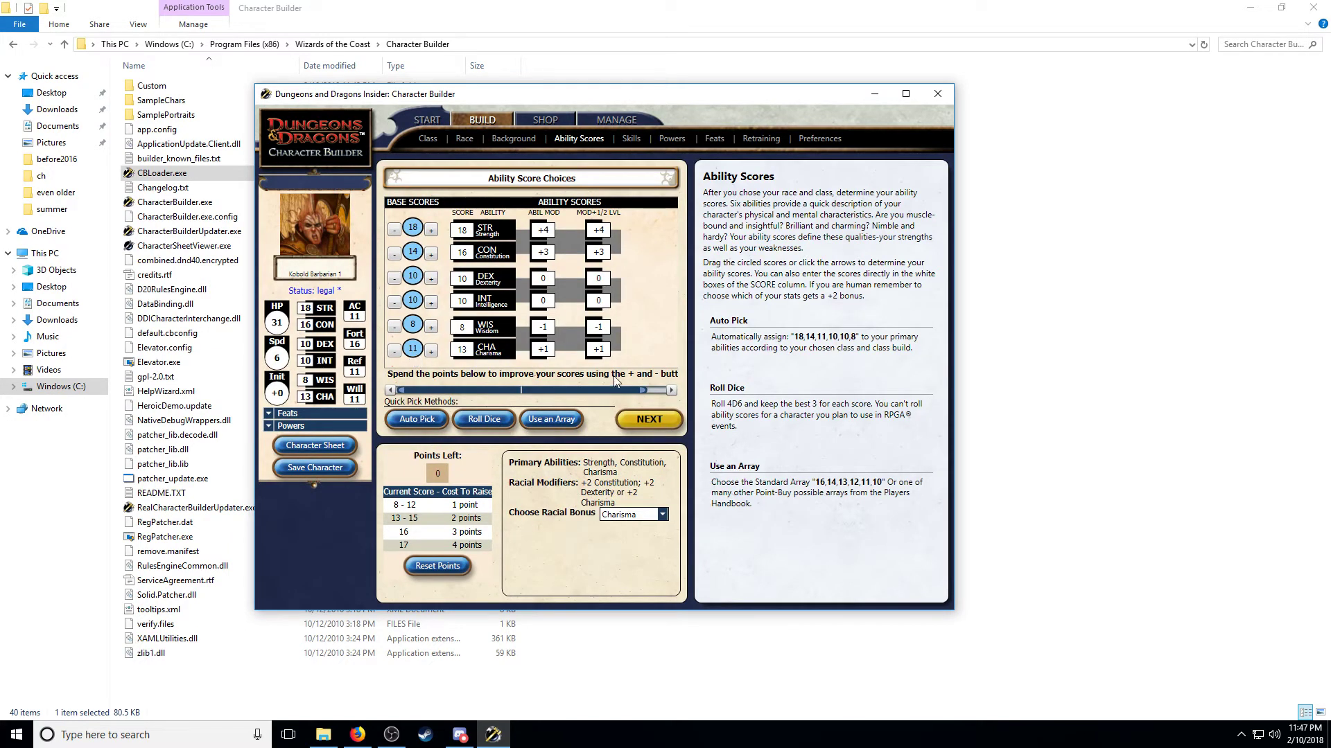
Train Athletics, Endurance and Intimidate as the Barbarian's three skills.
click(647, 420)
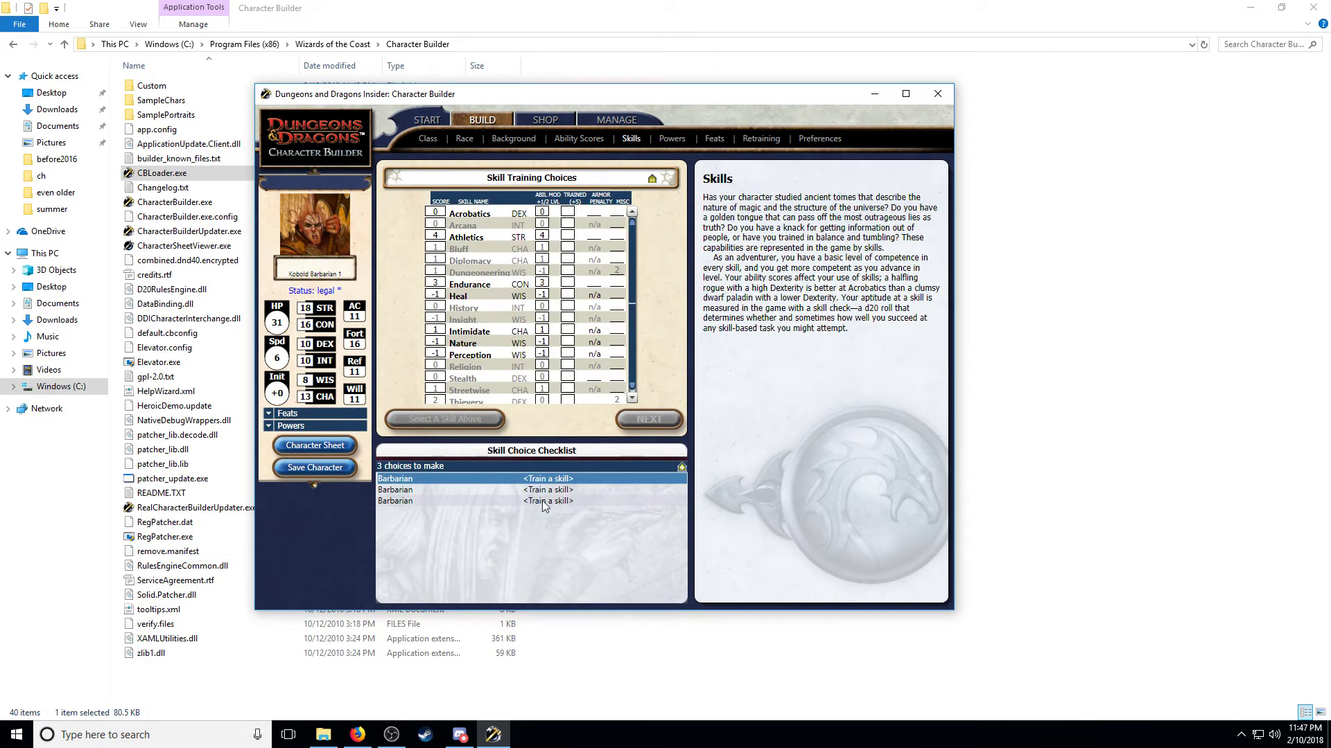
click(490, 243)
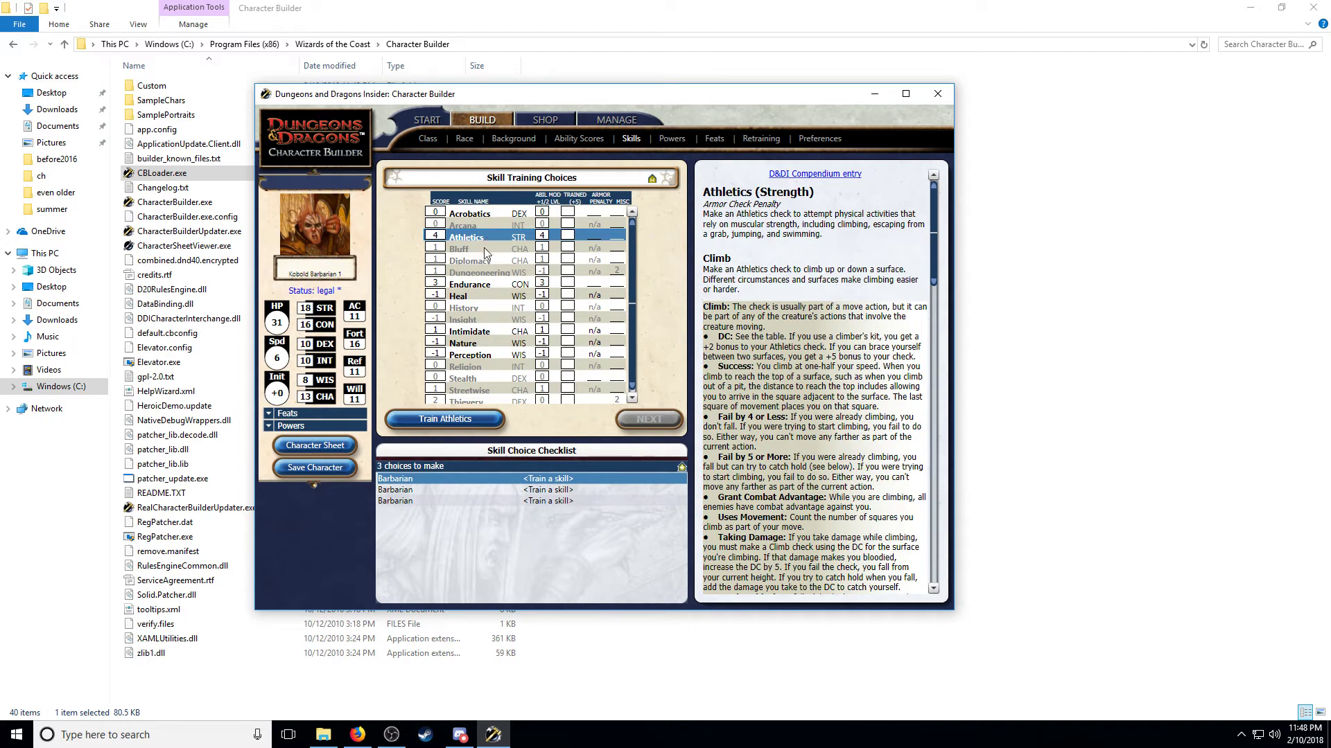
click(455, 419)
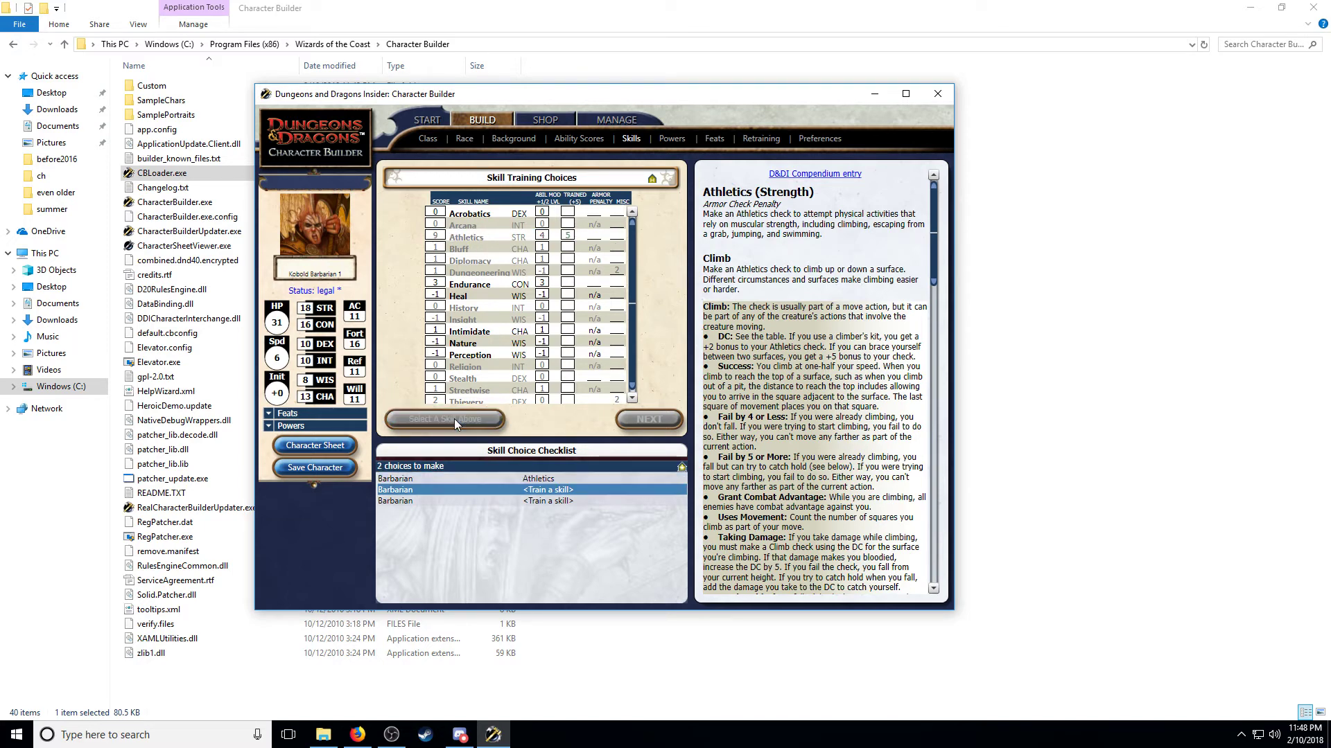
click(467, 284)
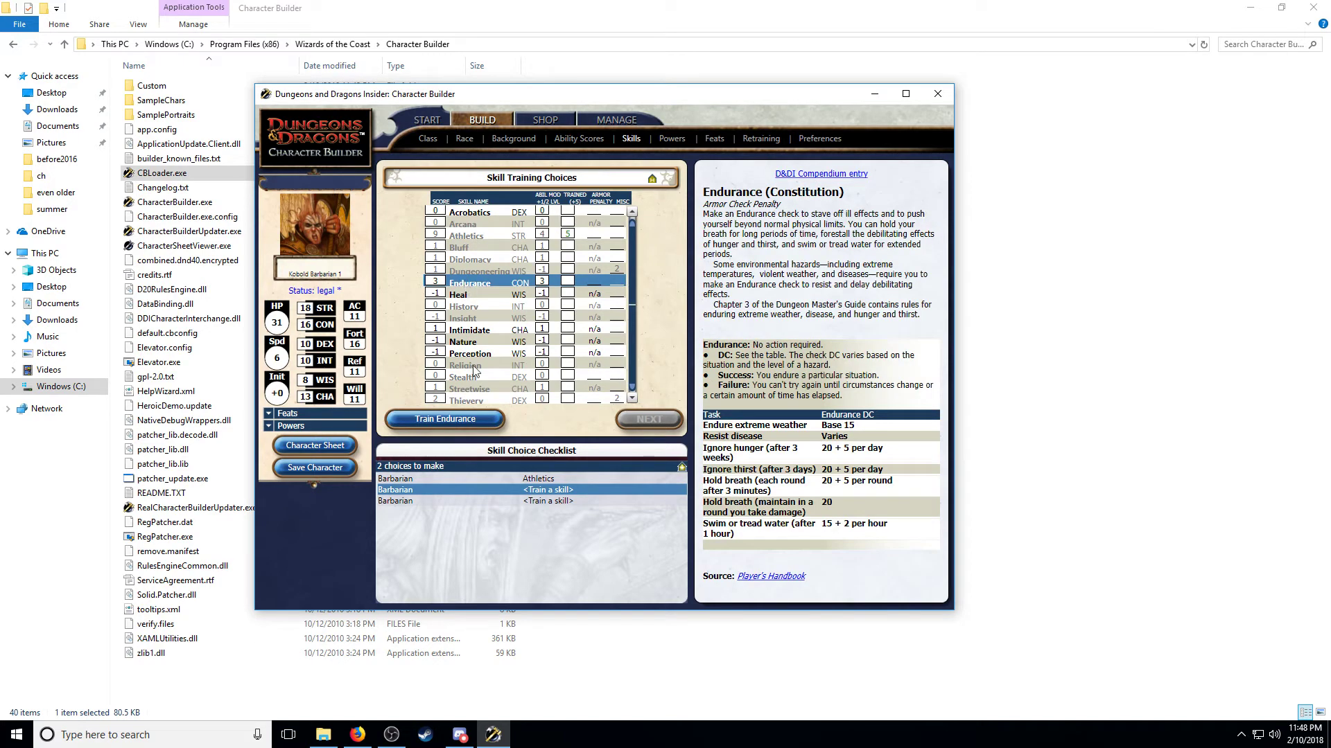
click(463, 420)
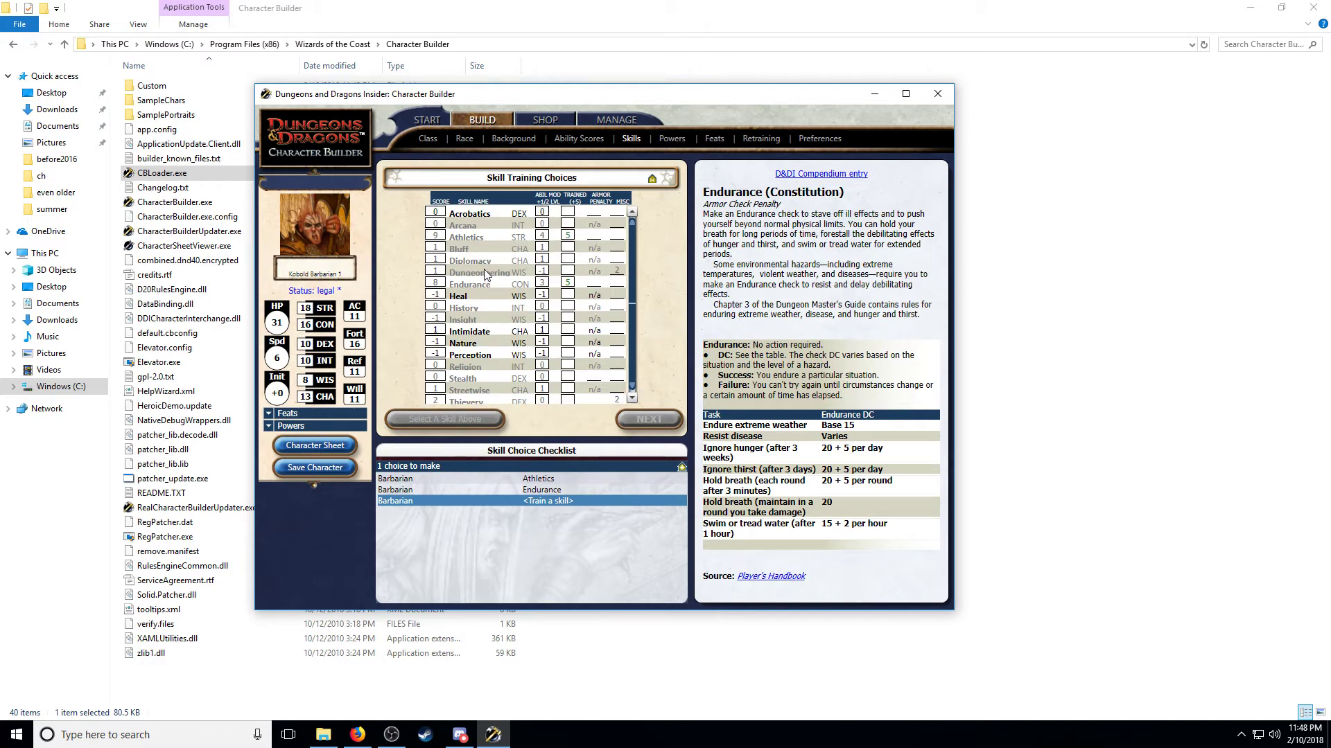
click(470, 334)
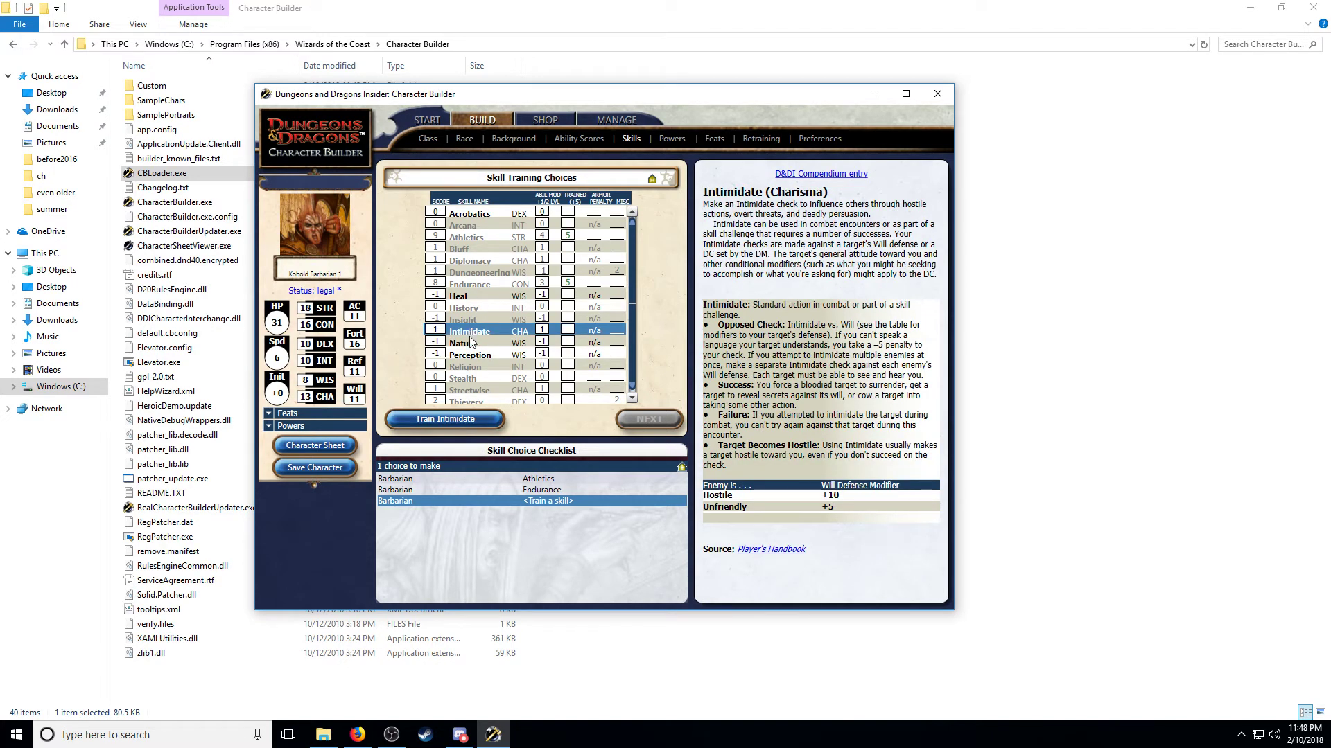
click(464, 418)
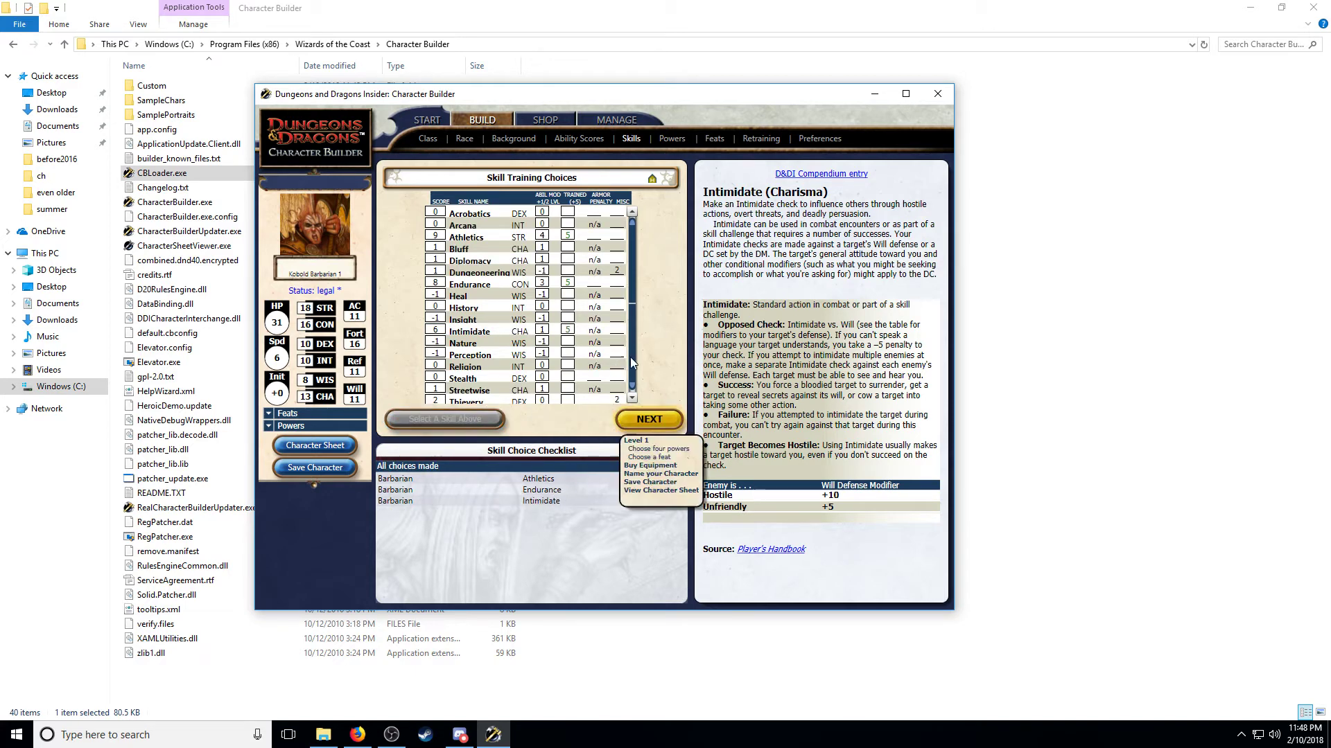
Choose Recuperating Strike and Run Down as the Barbarian's two level 1 at-will powers.
click(674, 424)
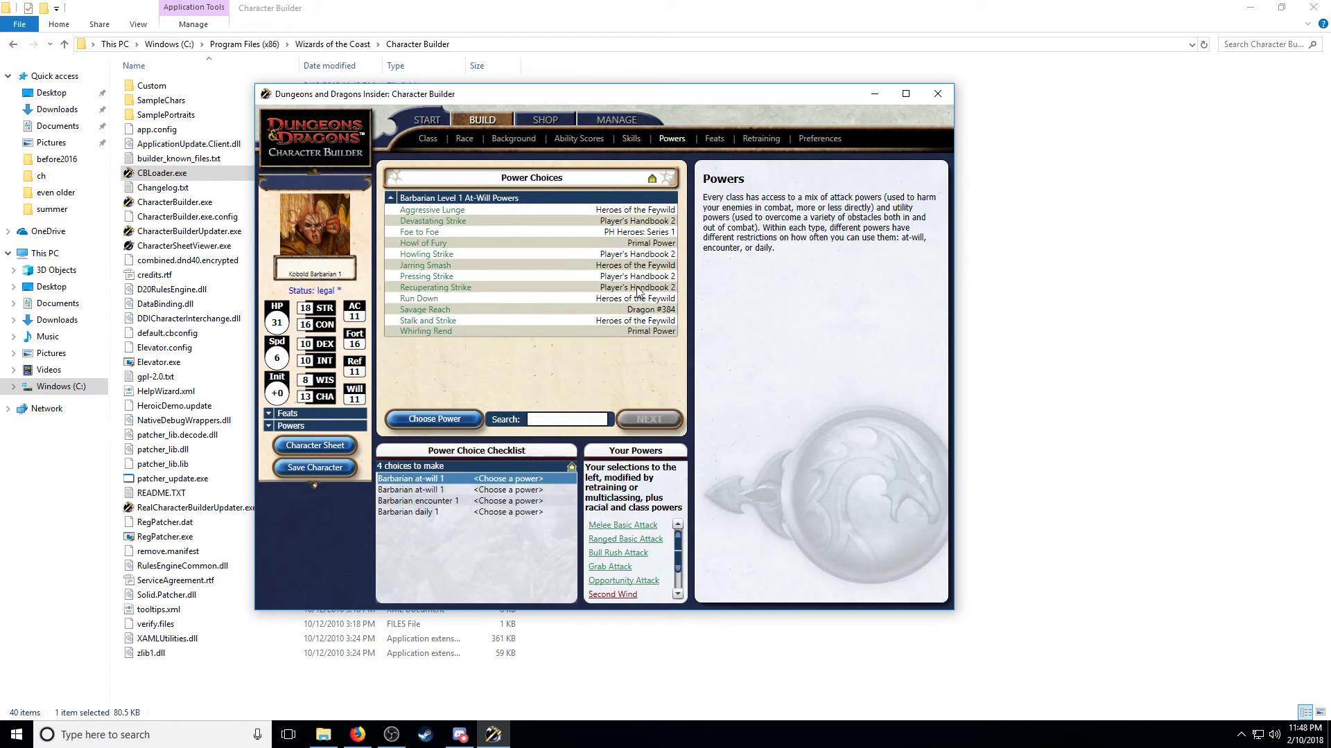
click(444, 221)
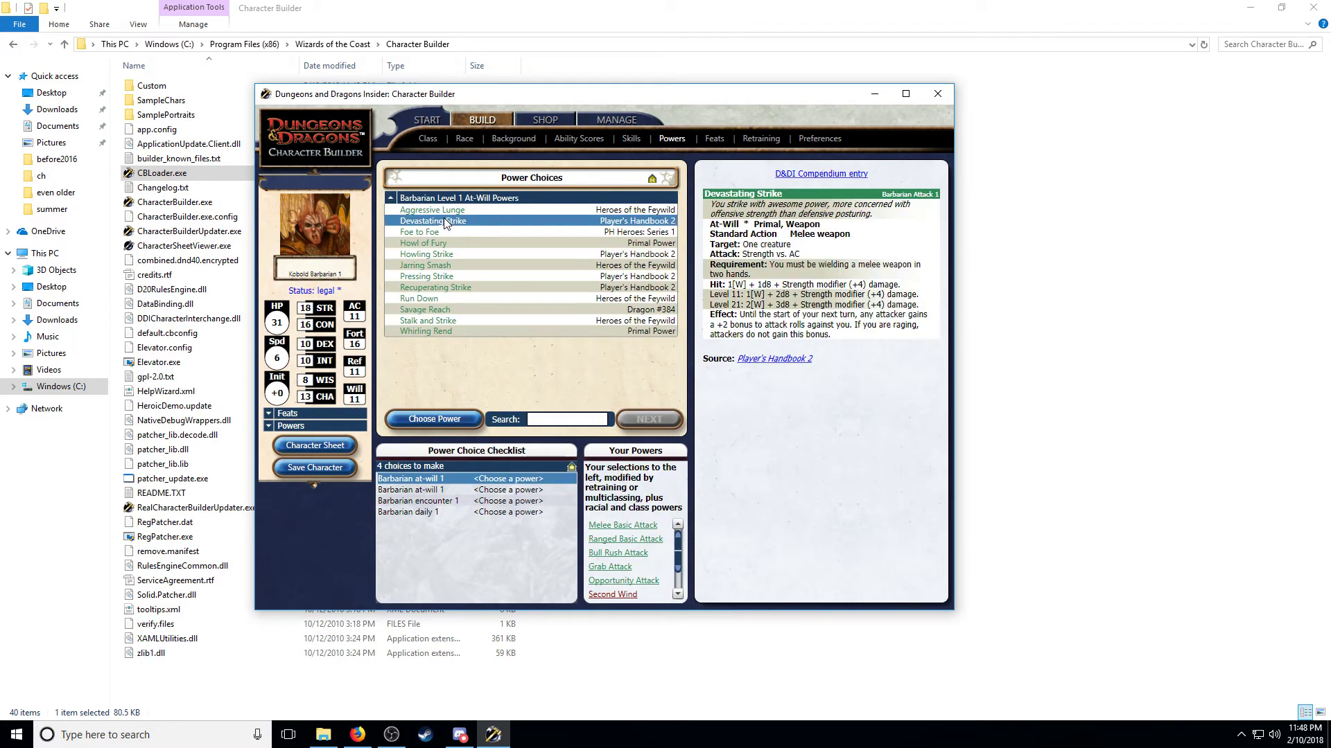
click(443, 279)
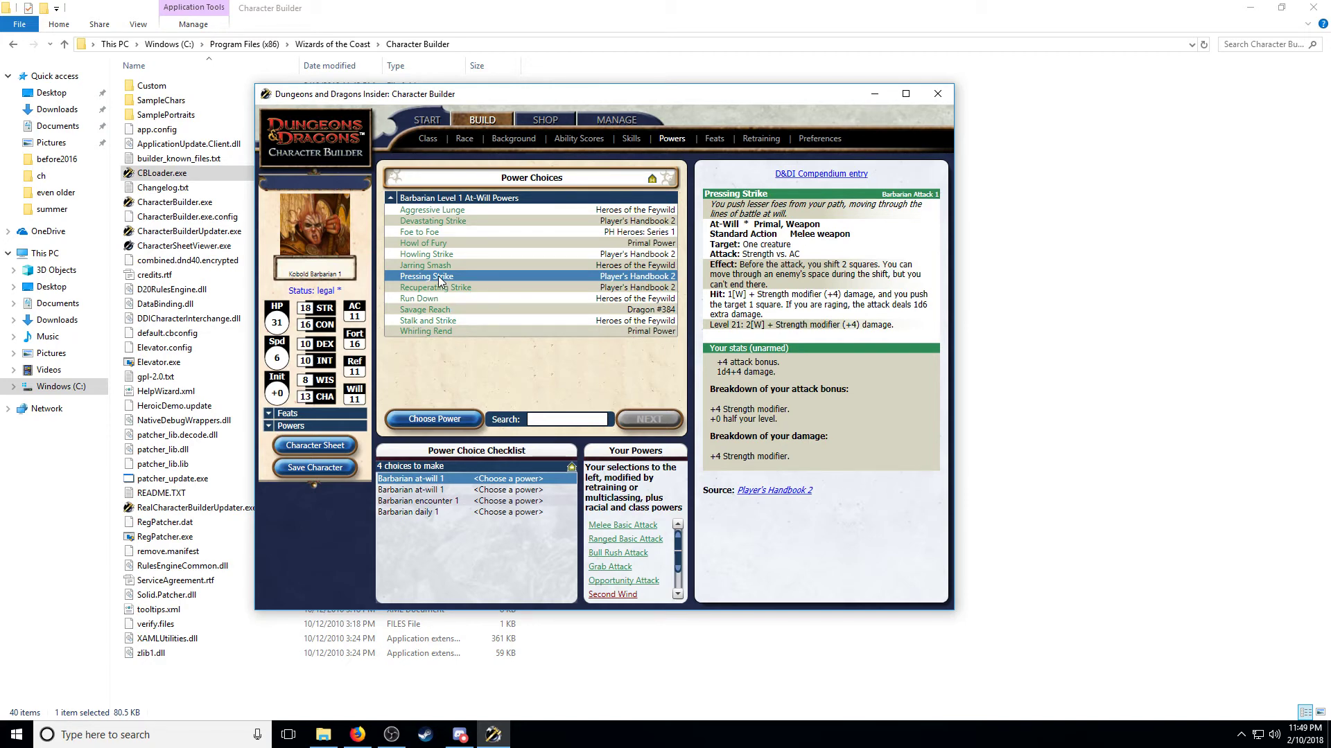
click(445, 233)
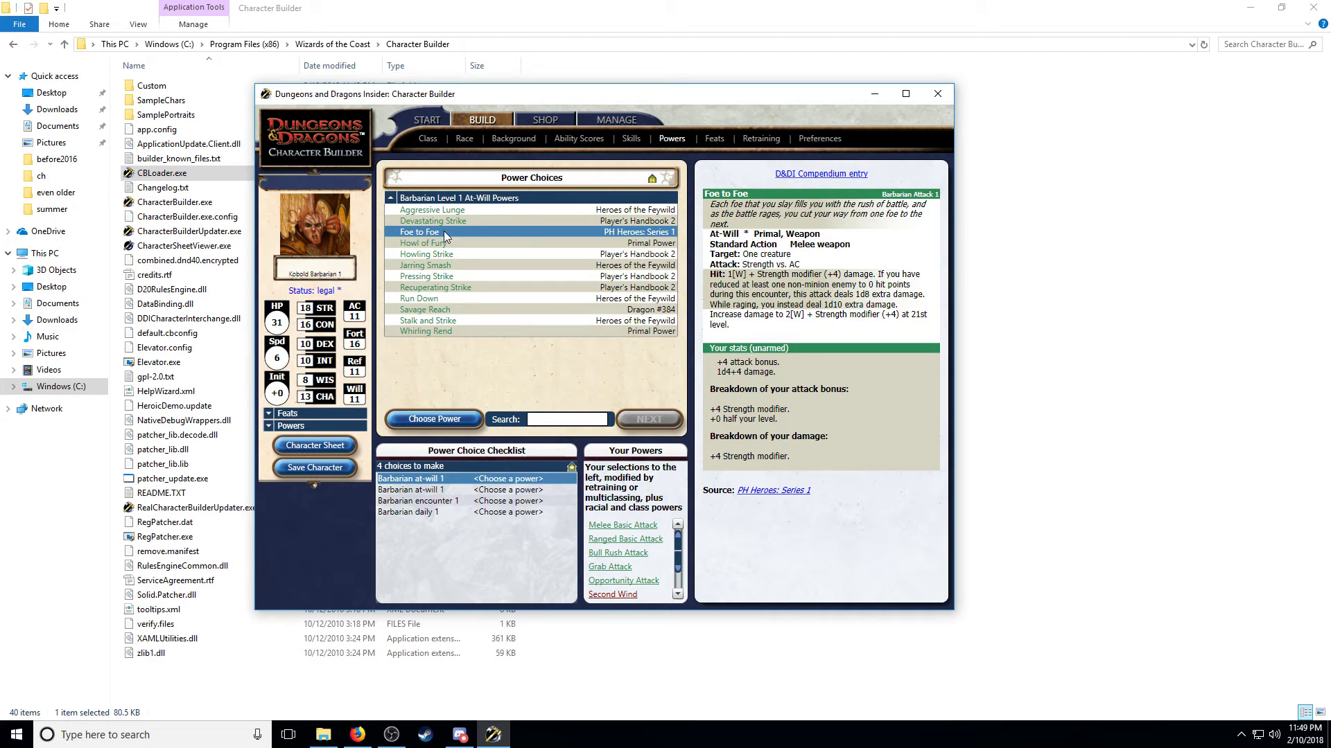
click(444, 289)
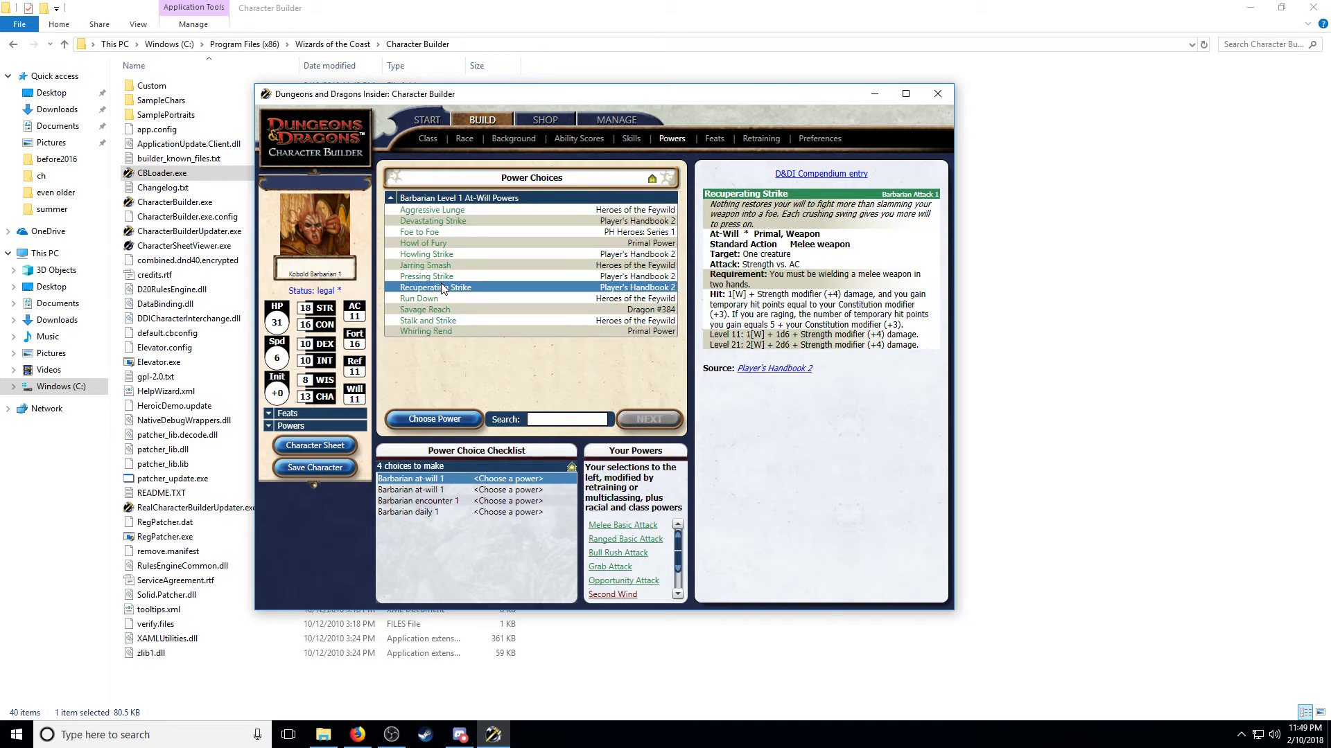
click(445, 417)
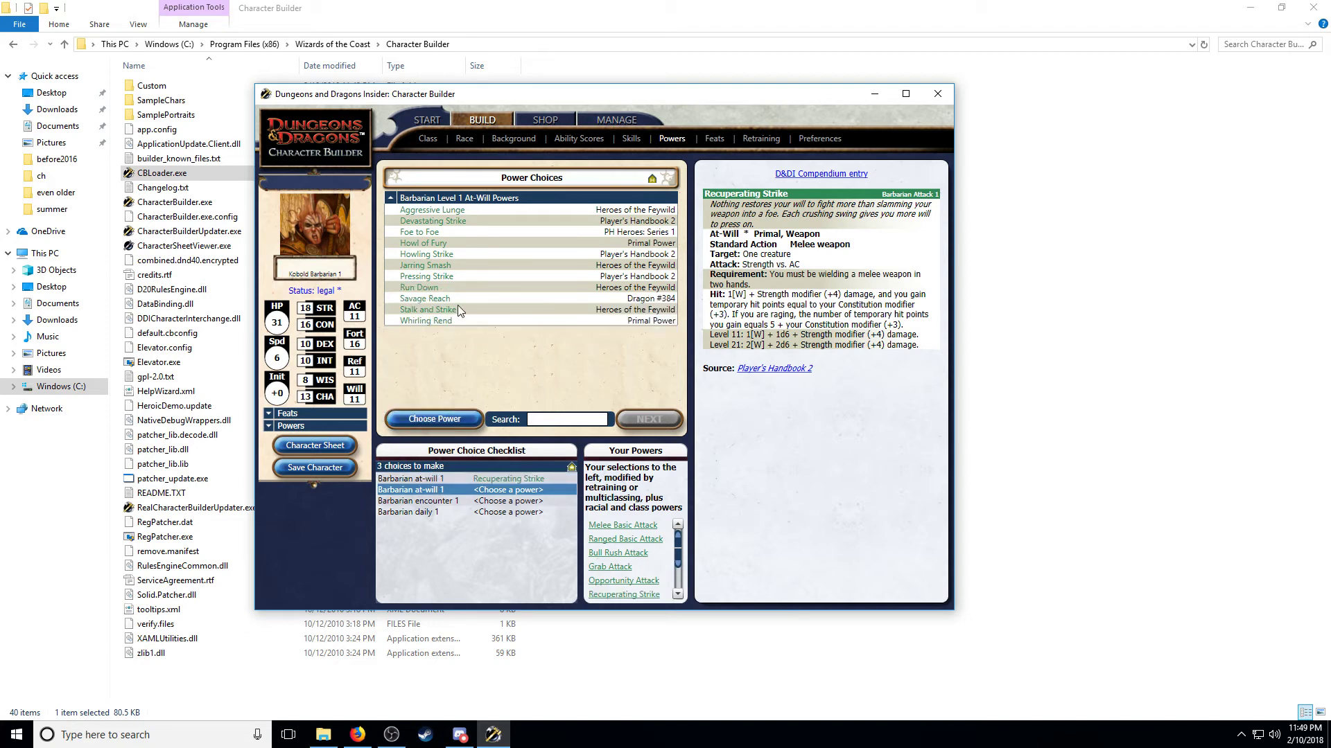
click(440, 290)
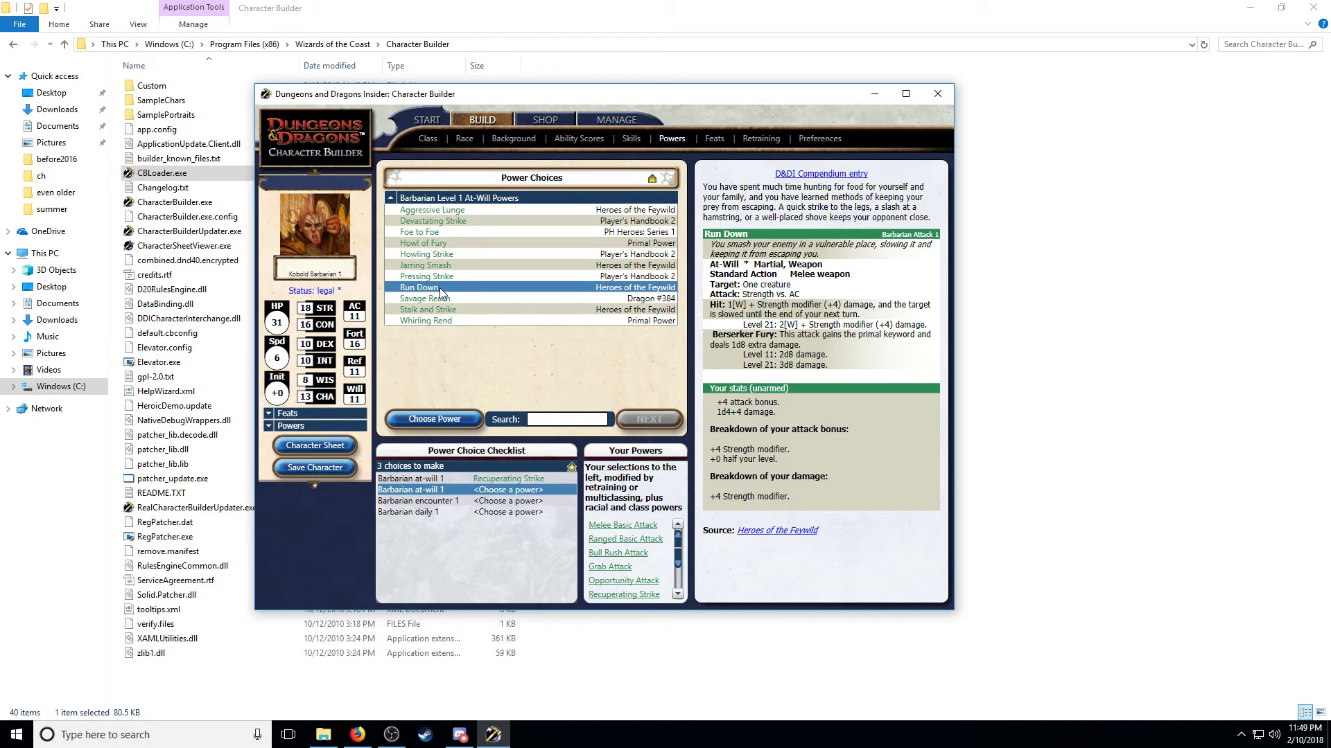
click(447, 419)
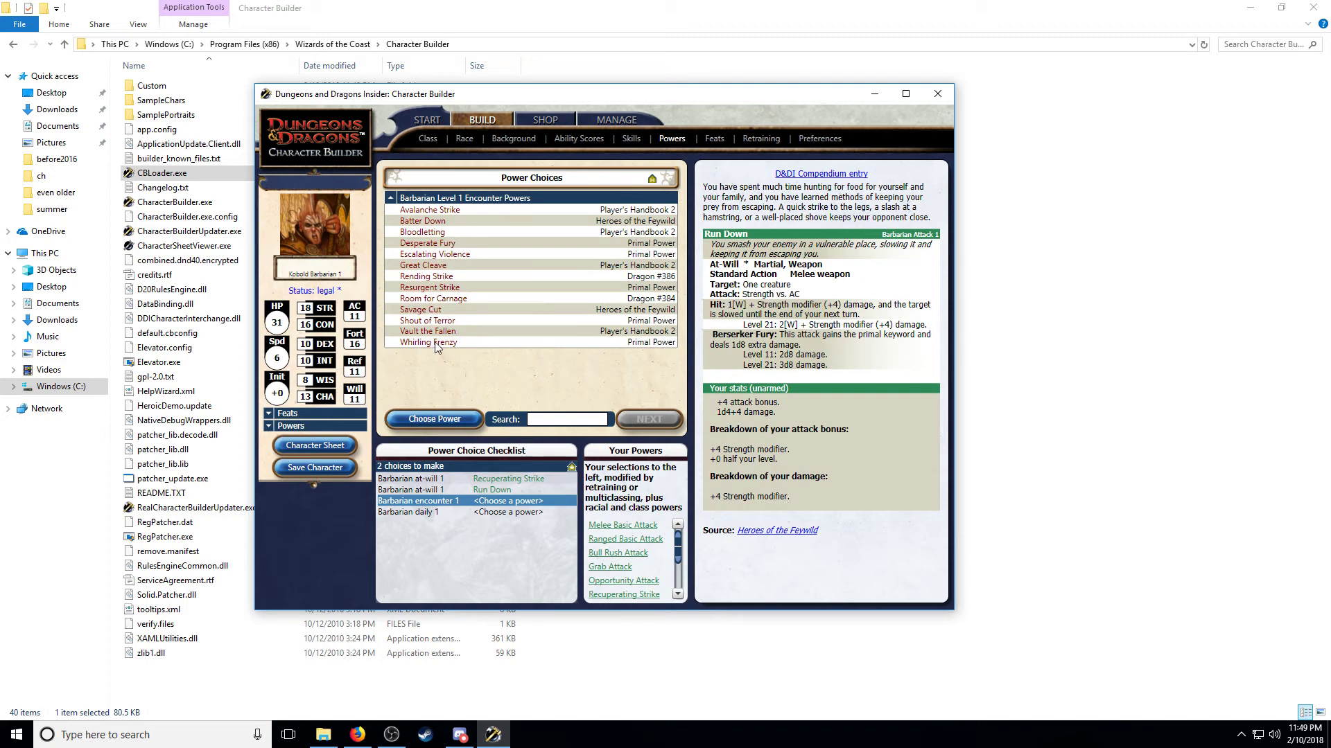
Compare the level 1 encounter powers Avalanche Strike, Desperate Fury, Escalating Violence and Great Cleave, and review both chosen at-will powers.
click(456, 210)
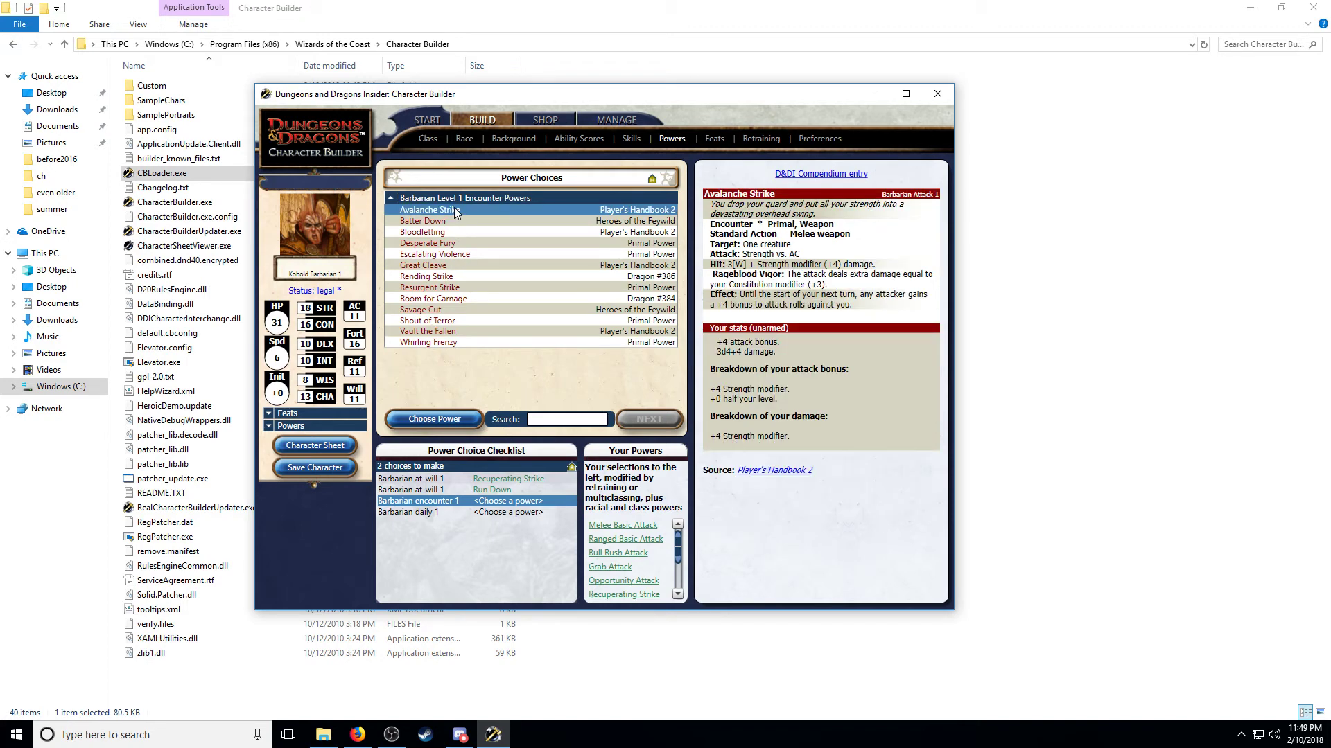
click(447, 245)
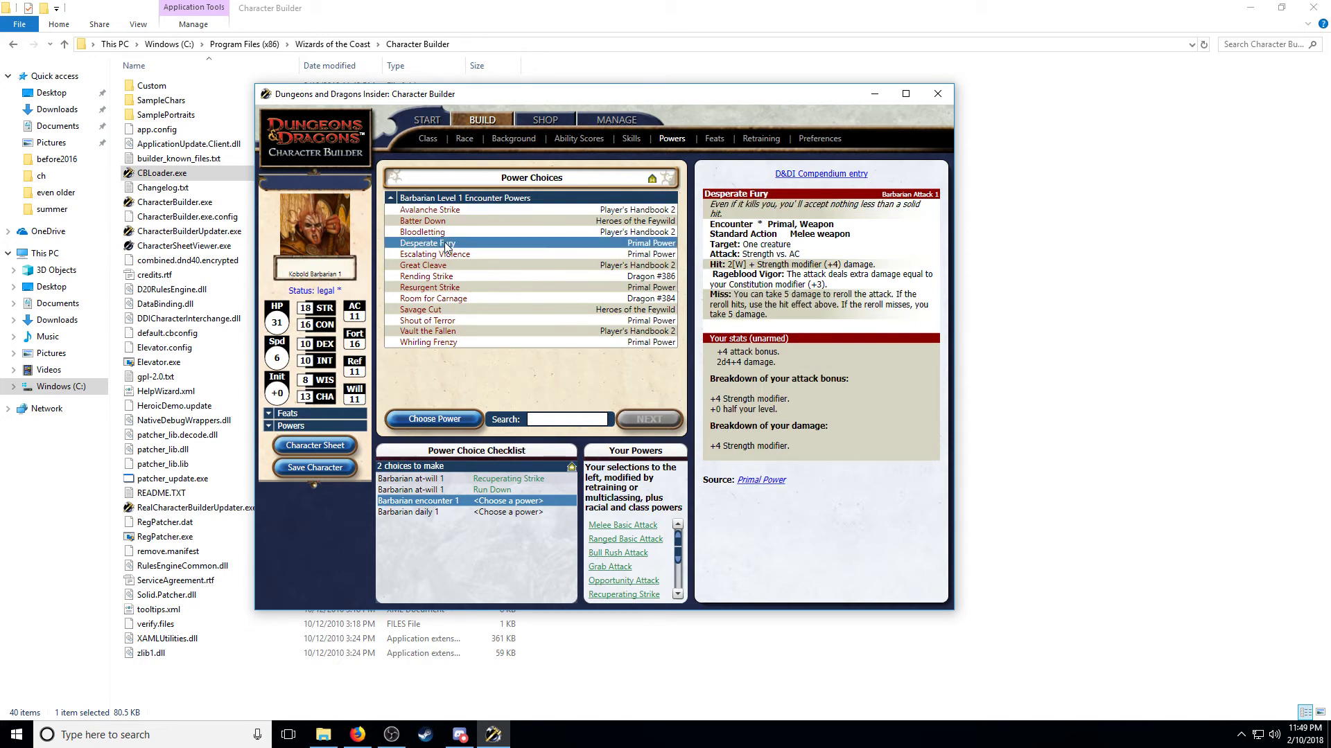
click(439, 259)
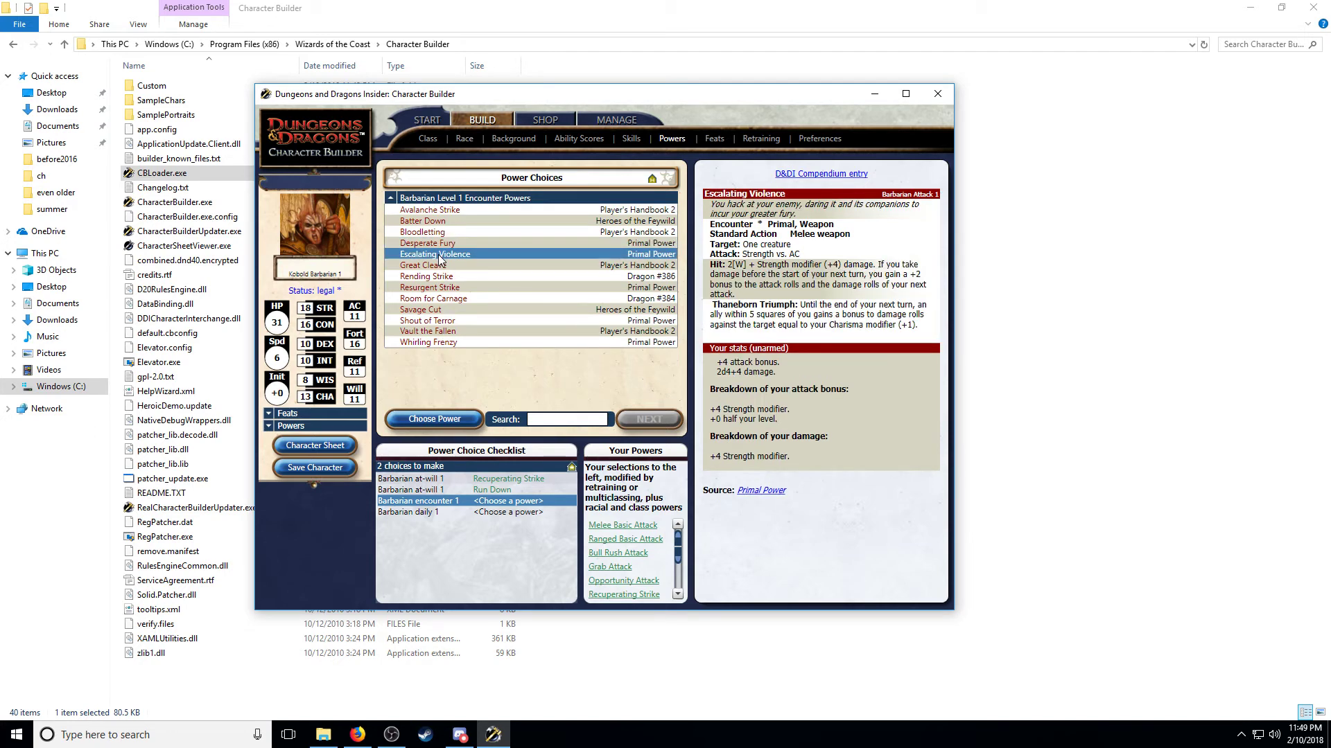
click(454, 479)
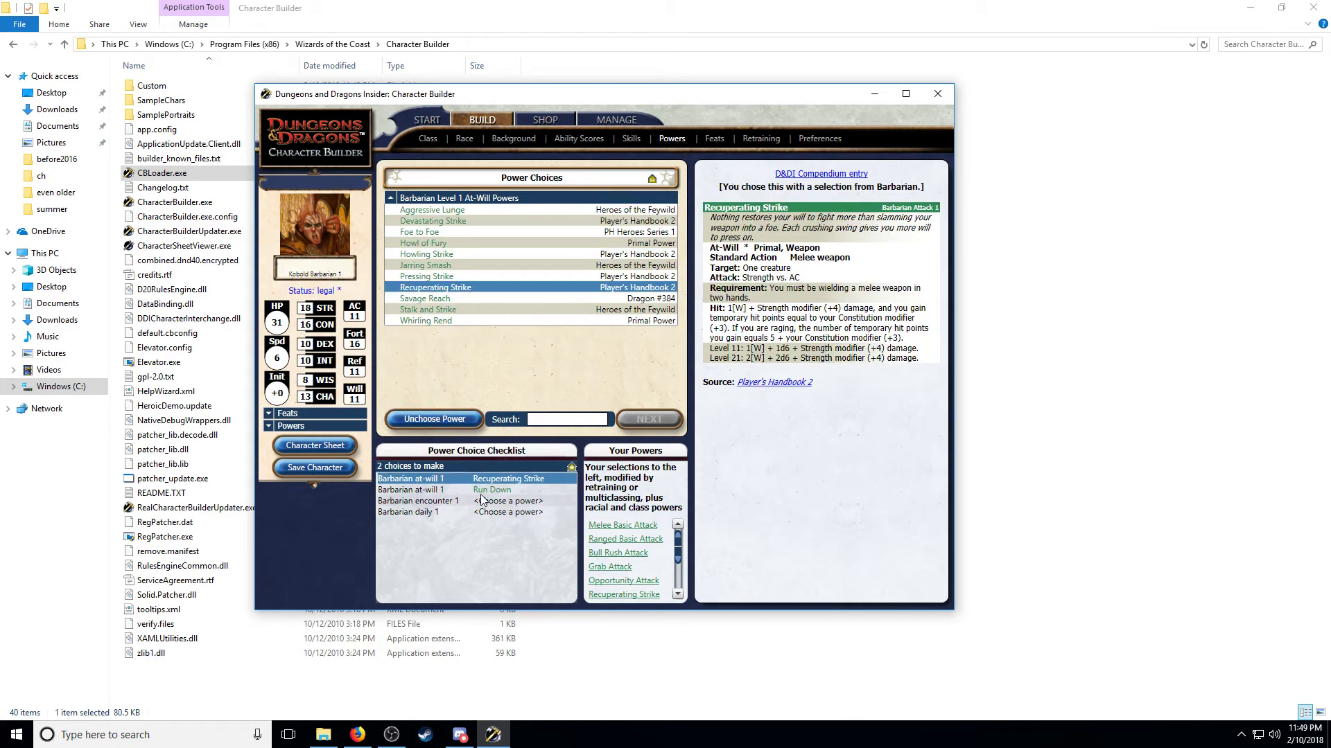
click(476, 492)
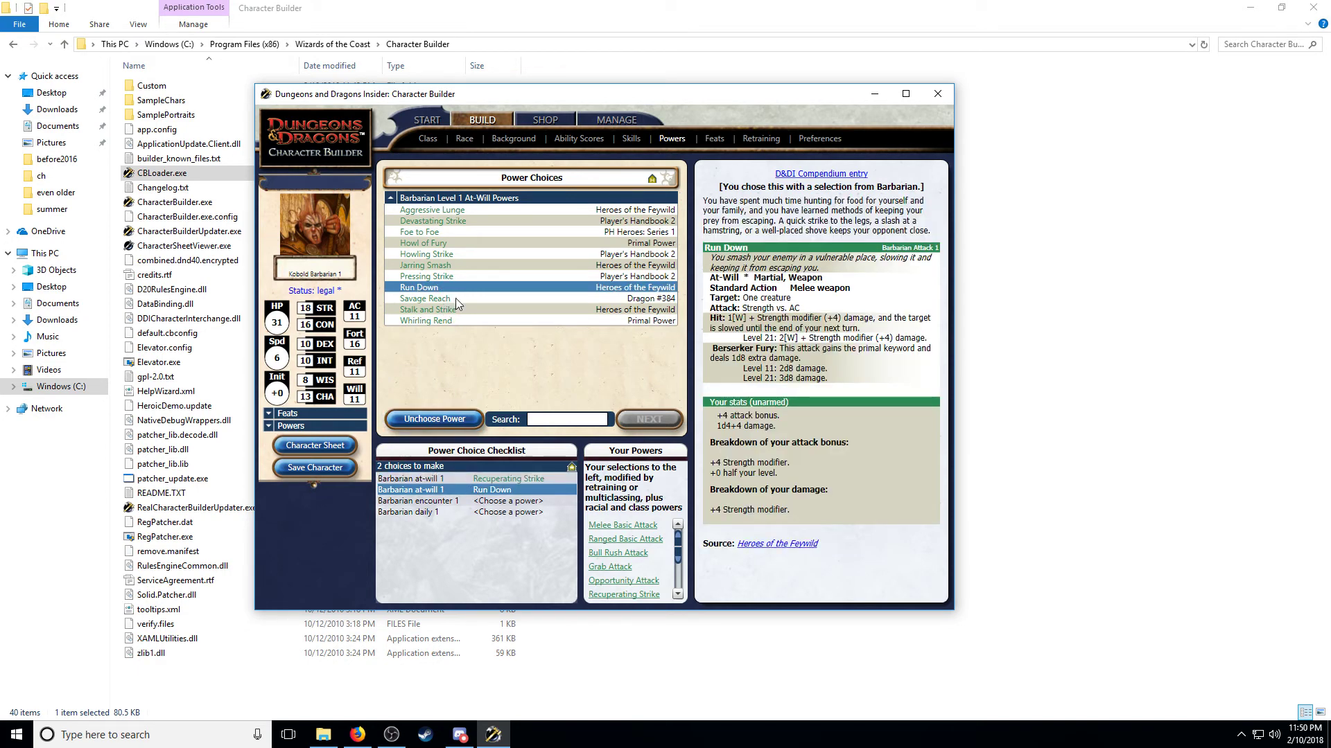
click(471, 502)
click(460, 244)
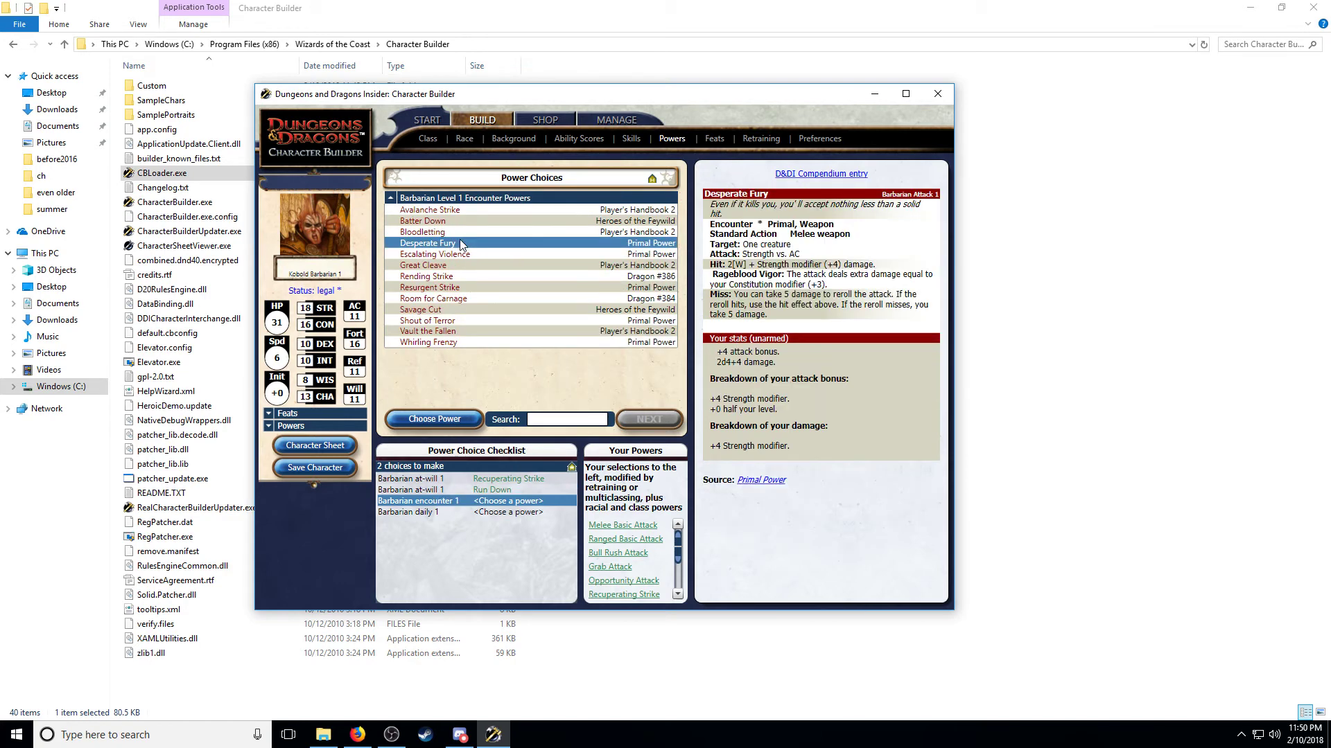
click(458, 255)
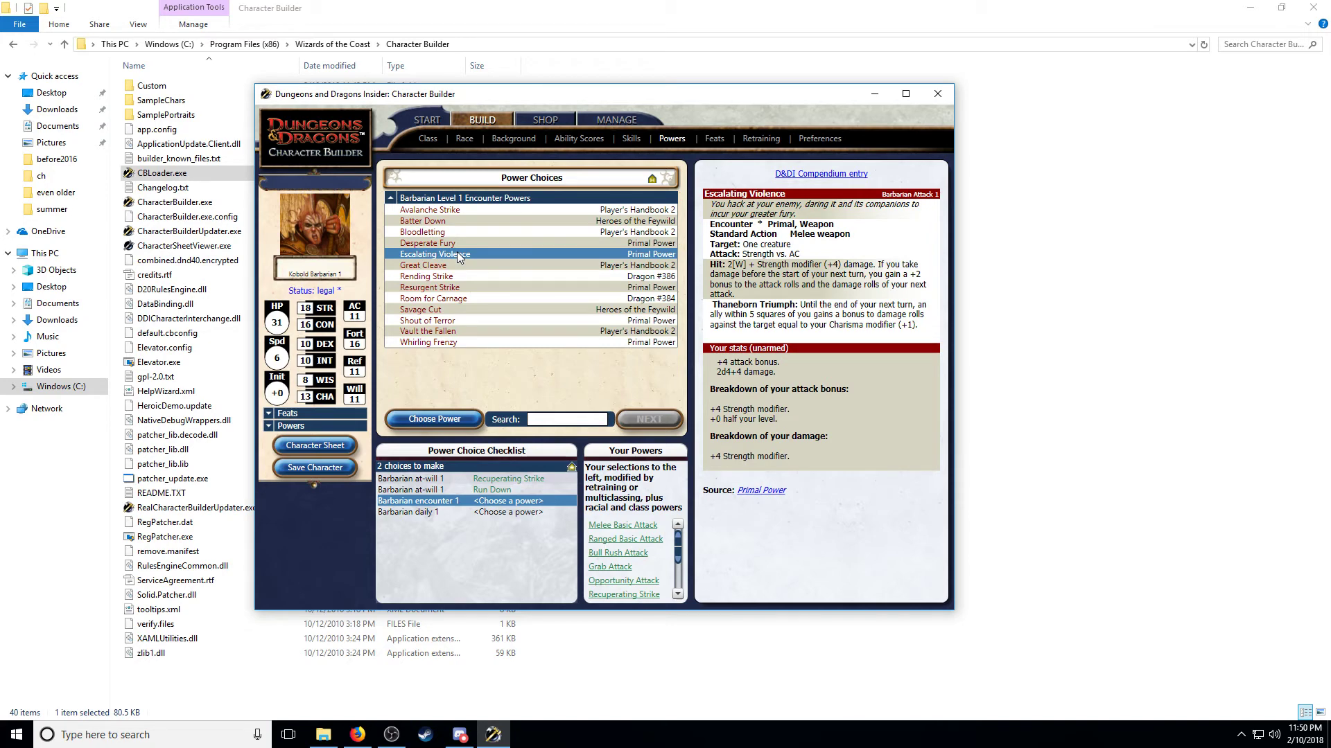
click(457, 265)
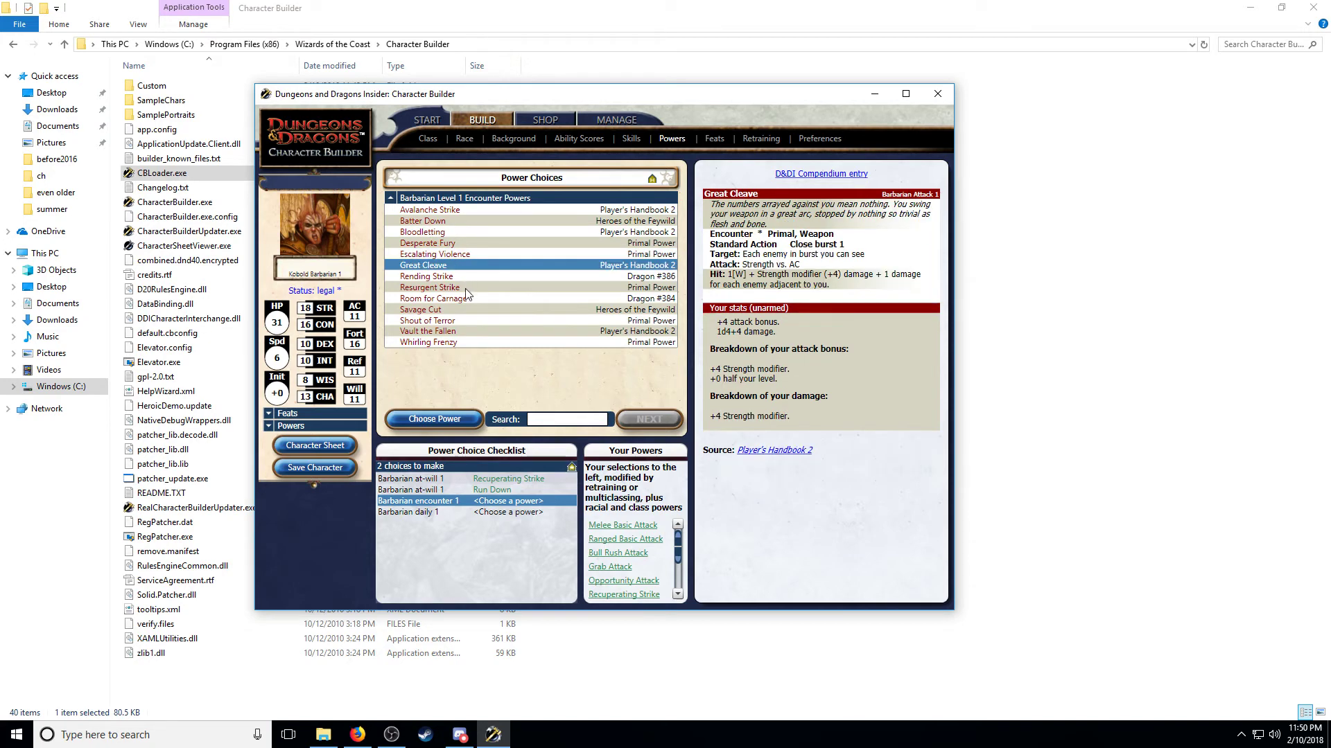
Try Resurgent Strike as the Barbarian's level 1 encounter power.
click(467, 288)
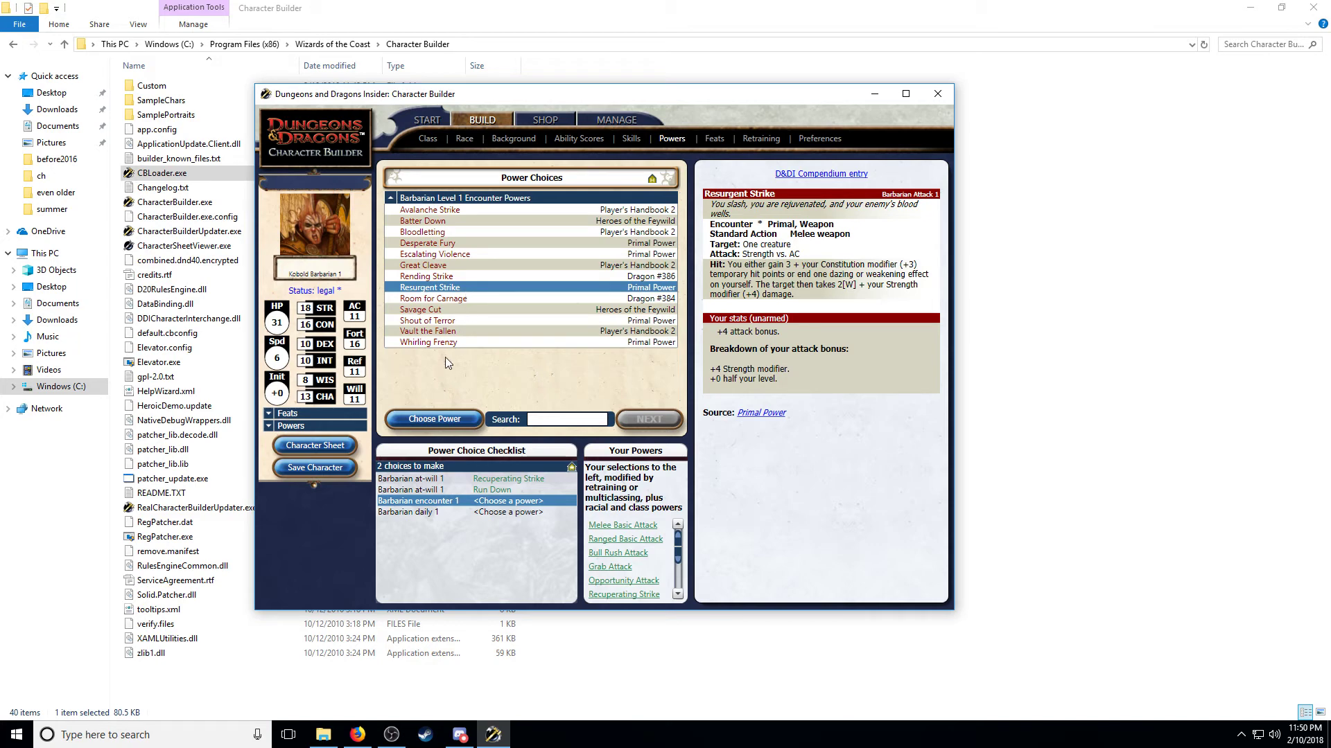
click(434, 418)
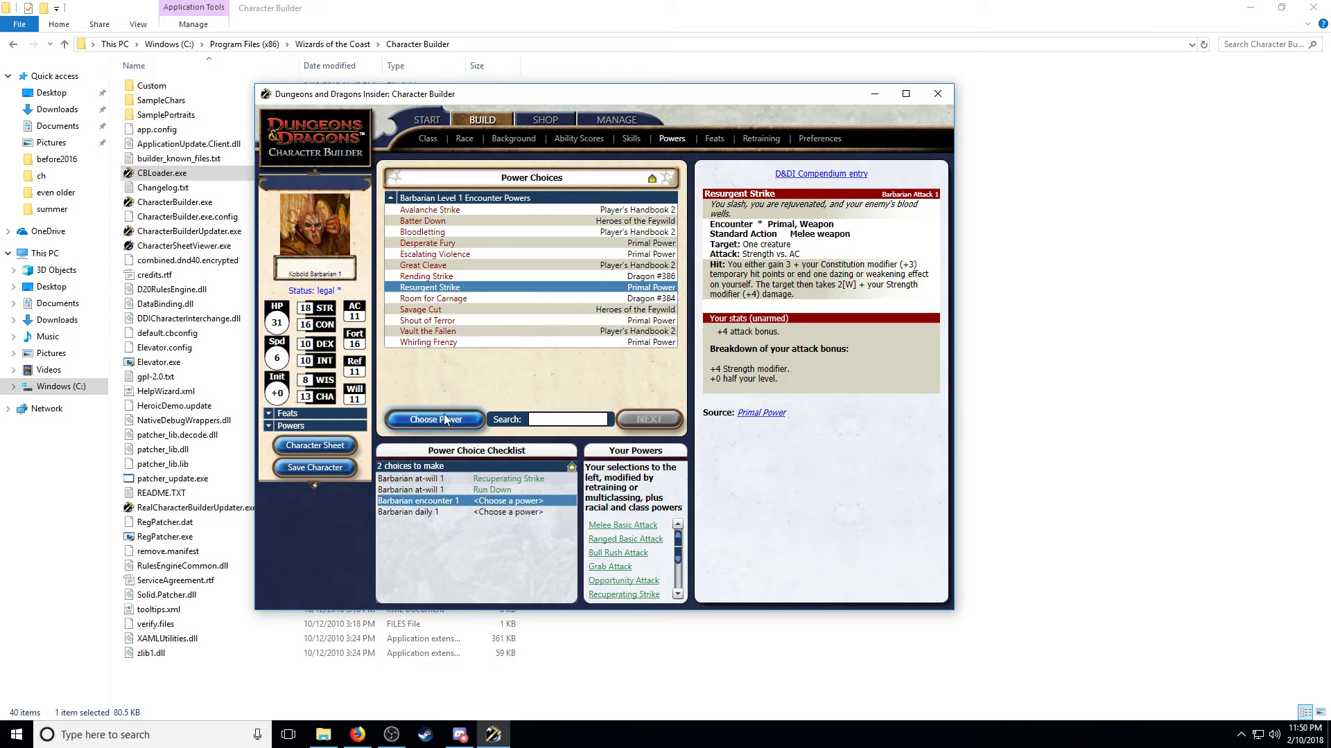
click(460, 501)
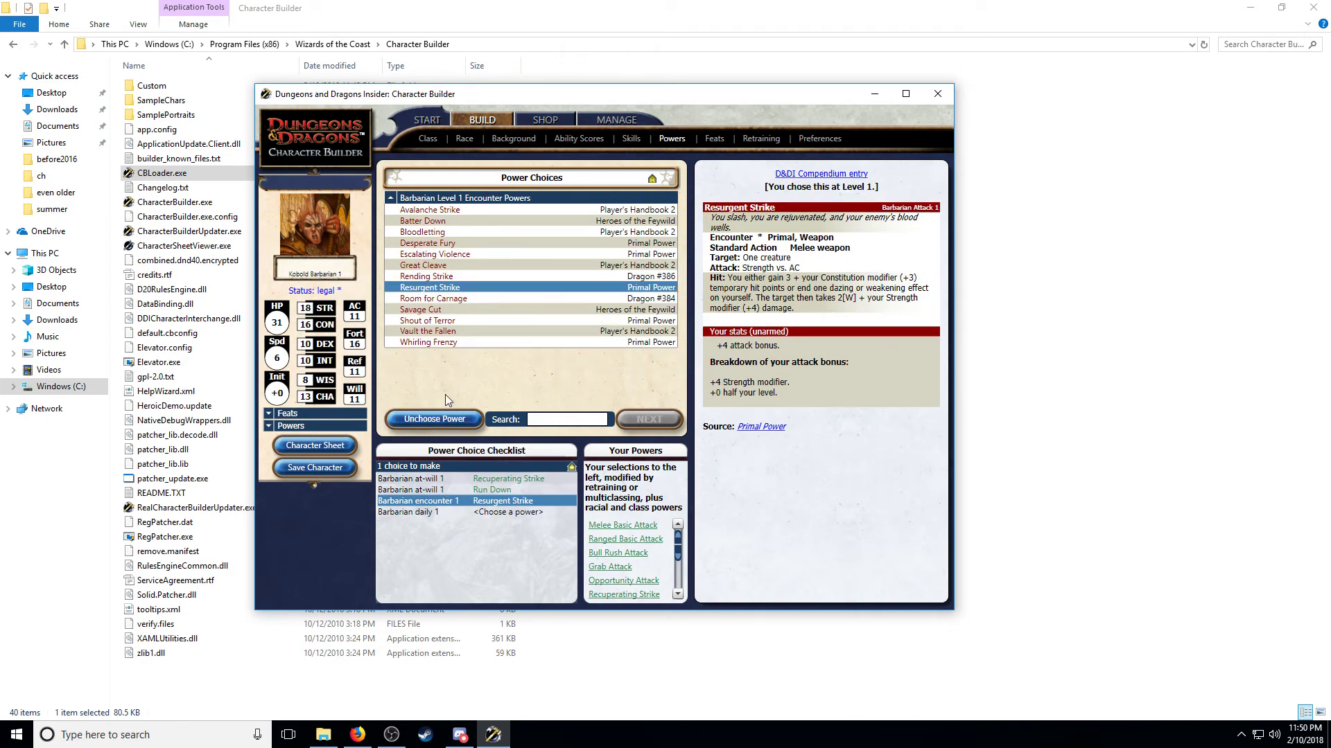
click(445, 419)
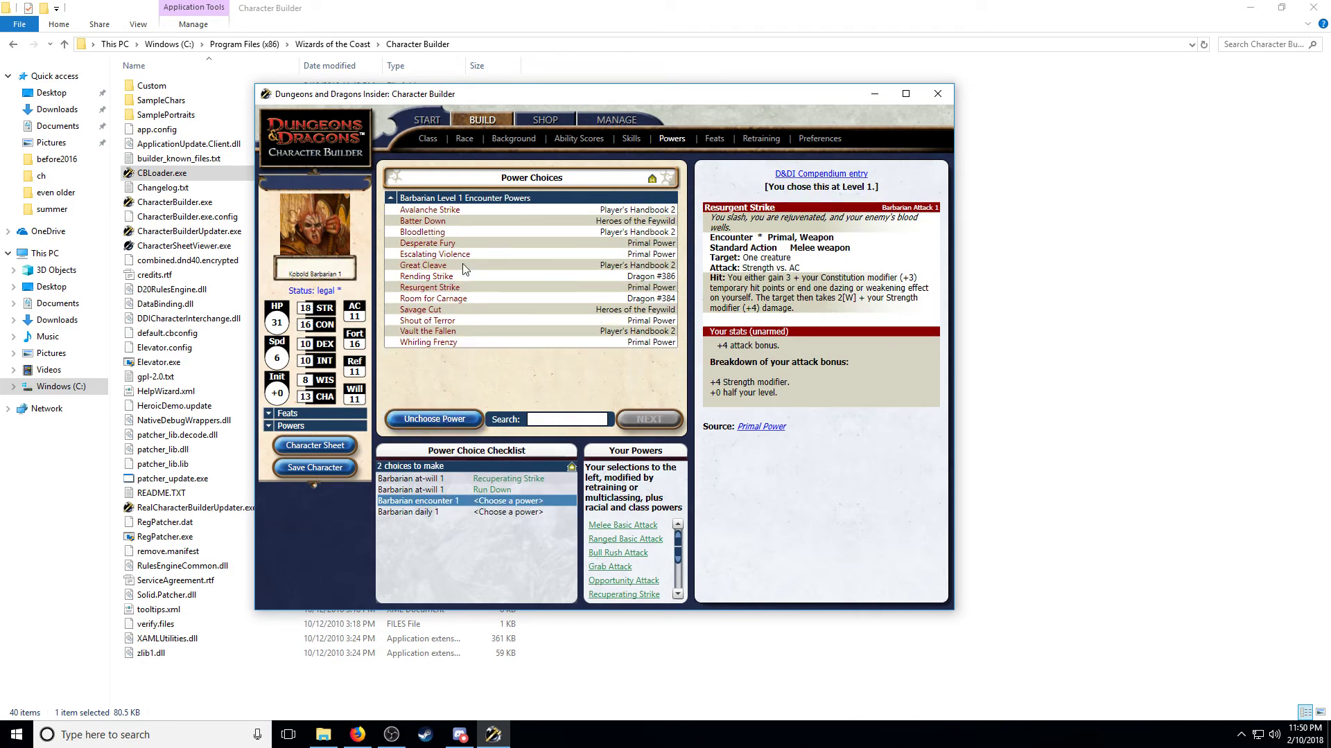
Choose Batter Down as the level 1 encounter power and Thunder Hooves Rage as the level 1 daily power.
click(450, 245)
click(449, 234)
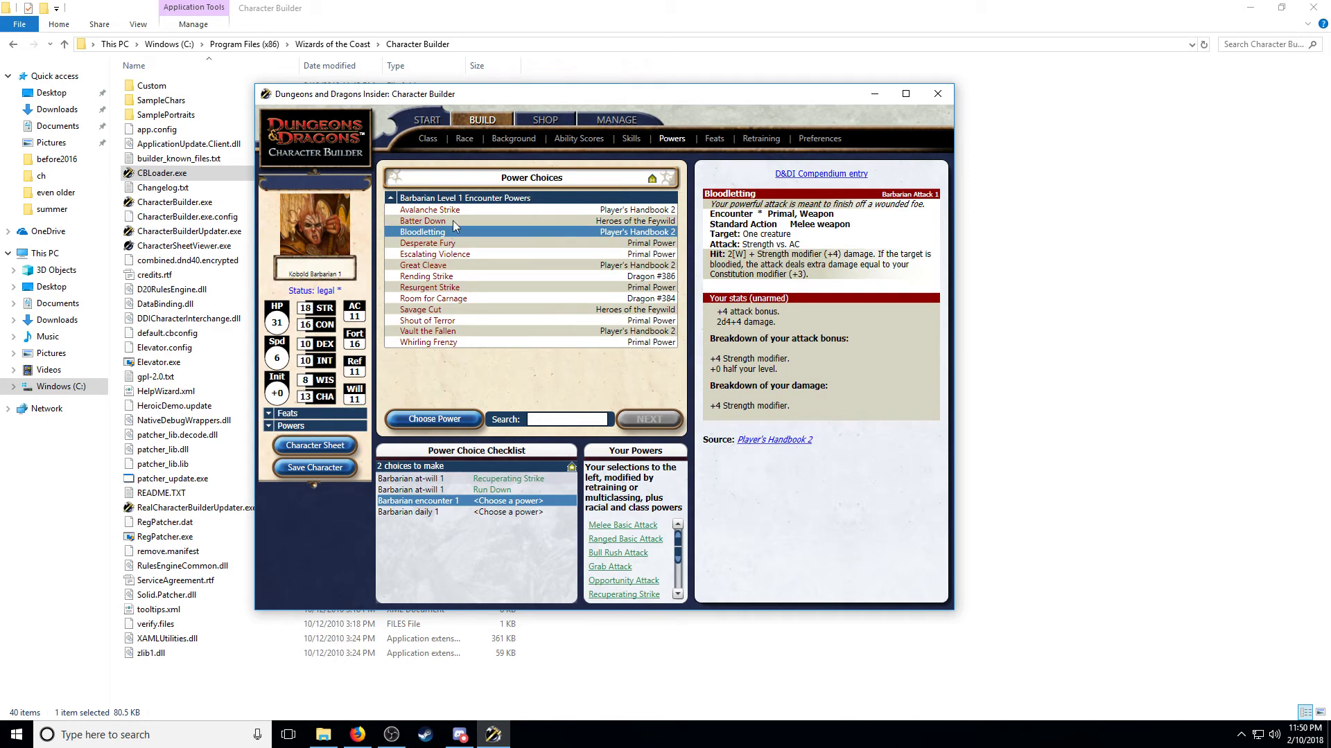
click(455, 222)
click(455, 209)
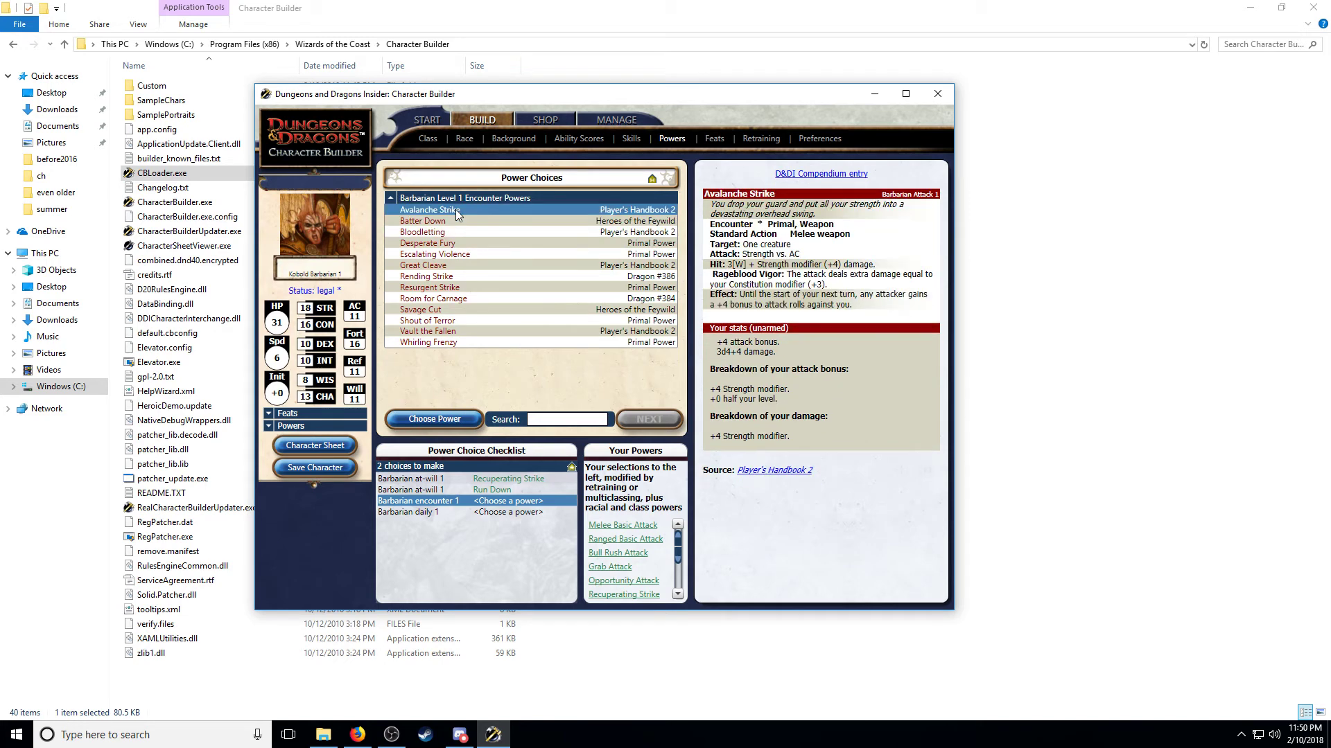
click(450, 222)
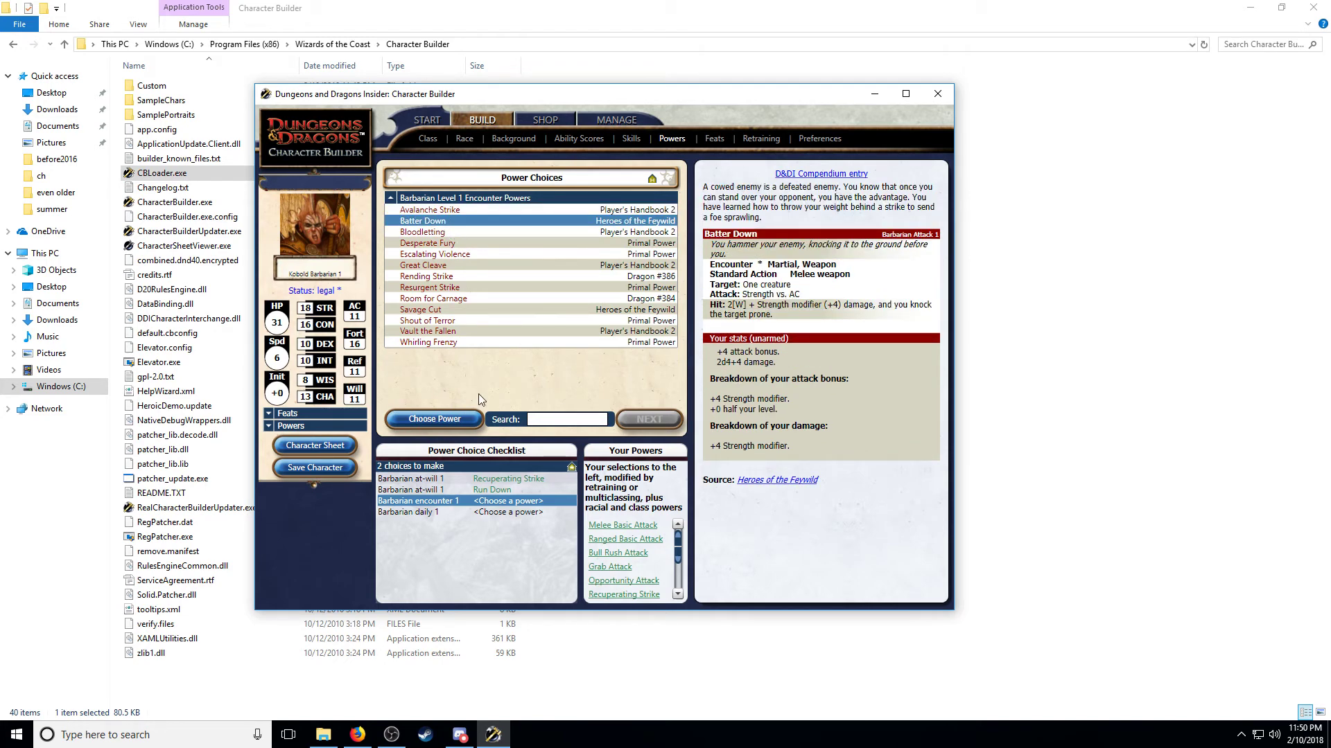
click(445, 418)
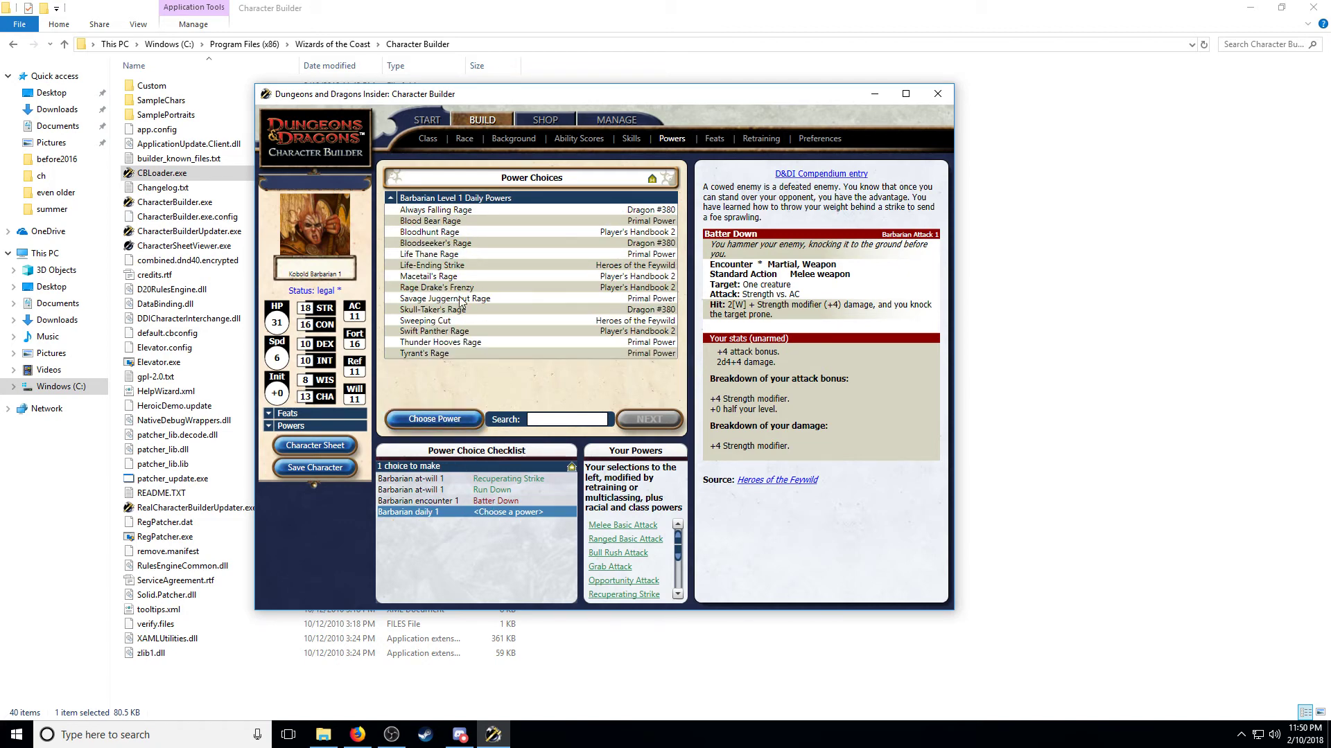
click(440, 343)
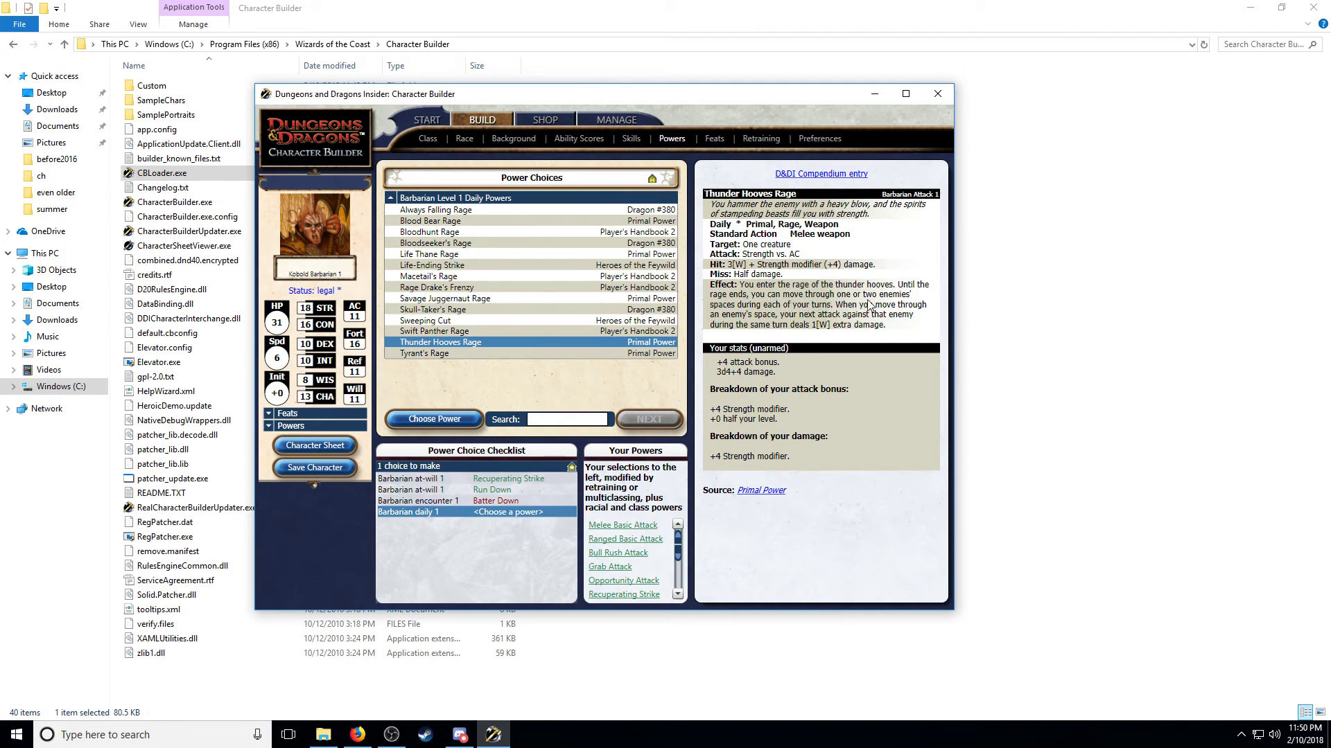
click(447, 426)
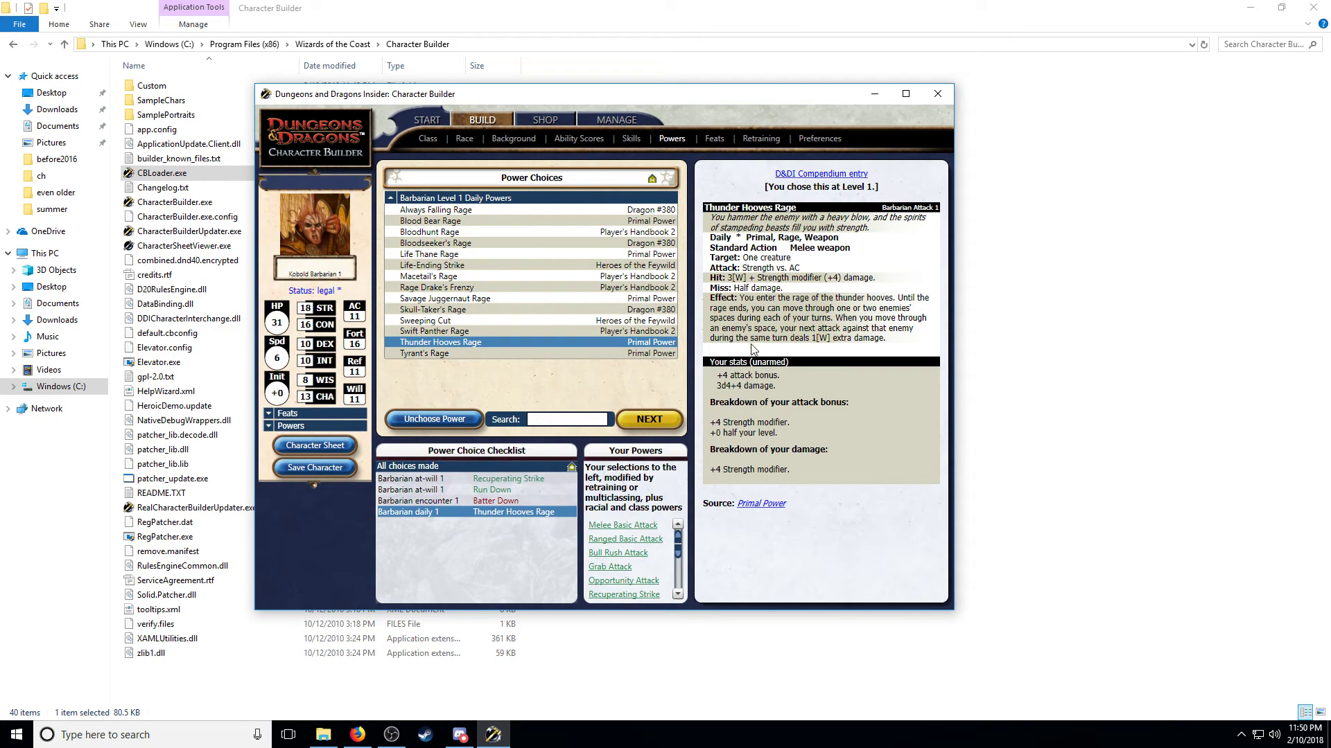
Go on to the feat choices and review Shiftier Maneuver, Dragon's Indomitability, Brutal Reach and Deadly Rage.
click(661, 420)
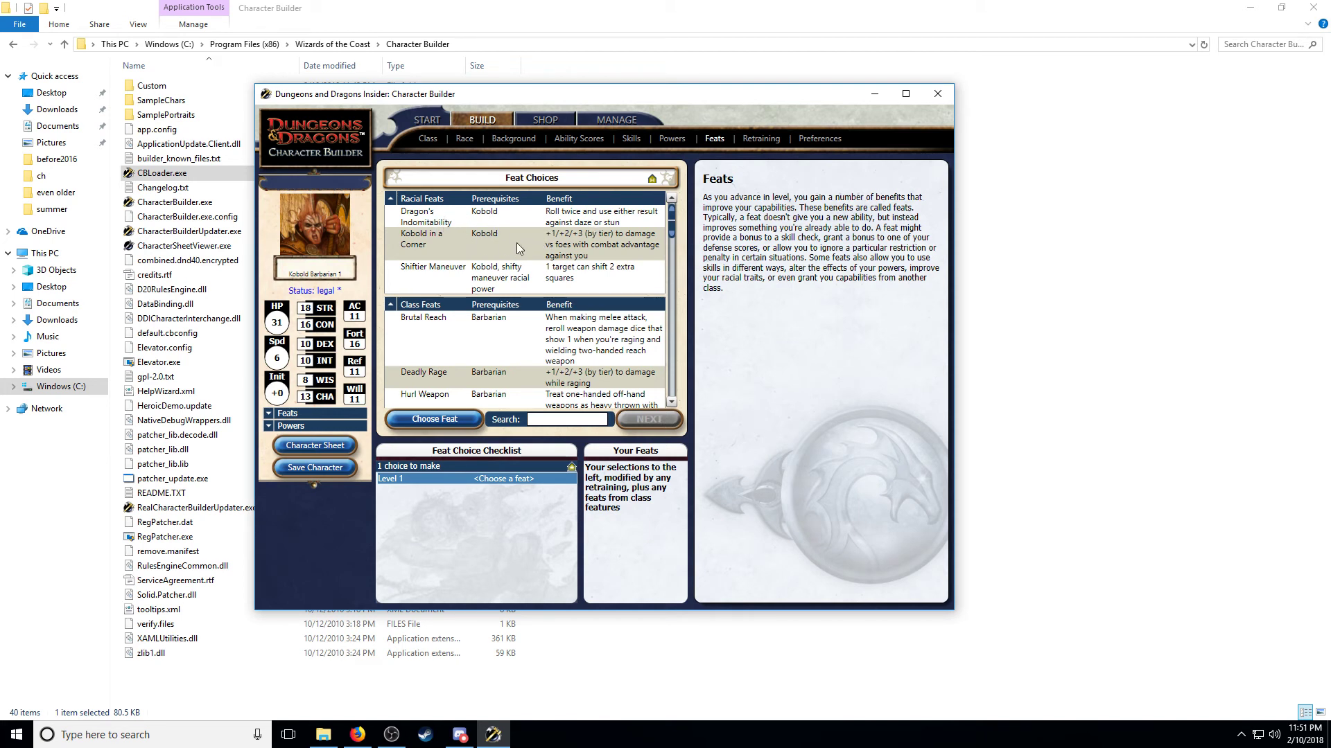
click(535, 285)
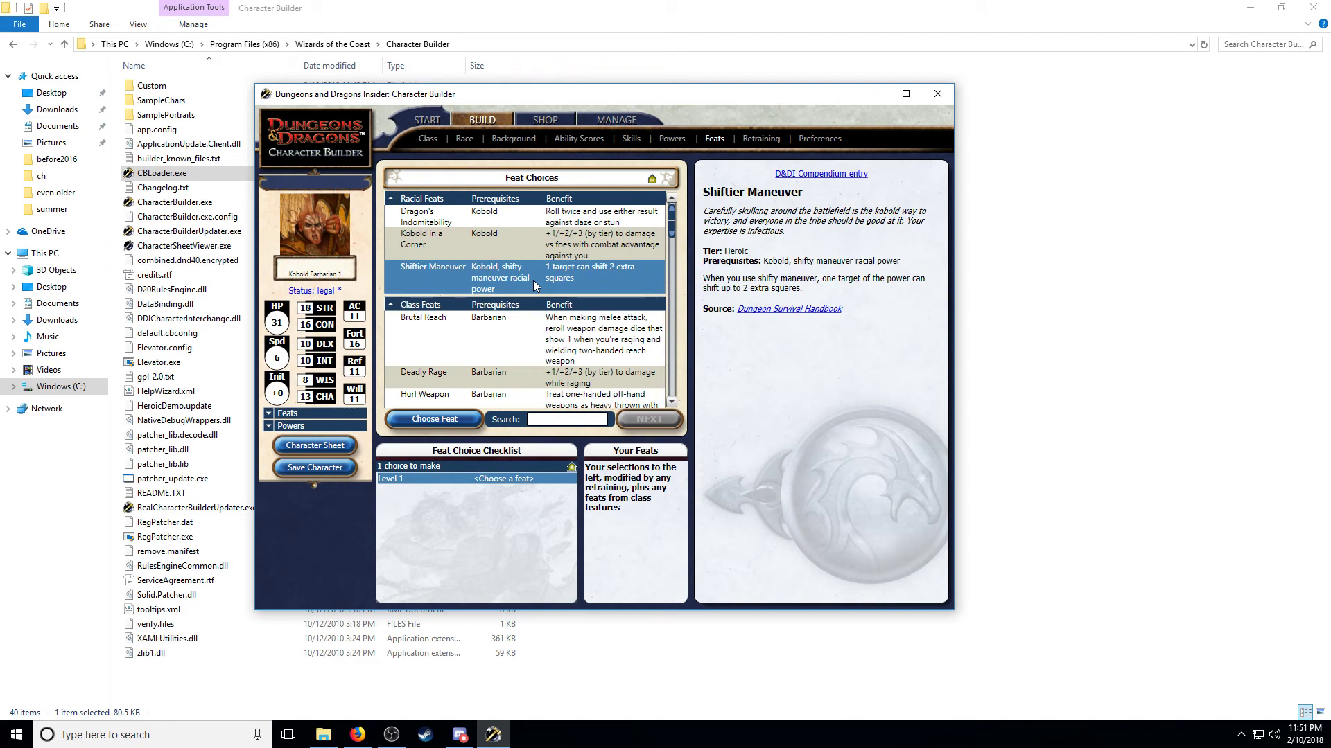
click(544, 219)
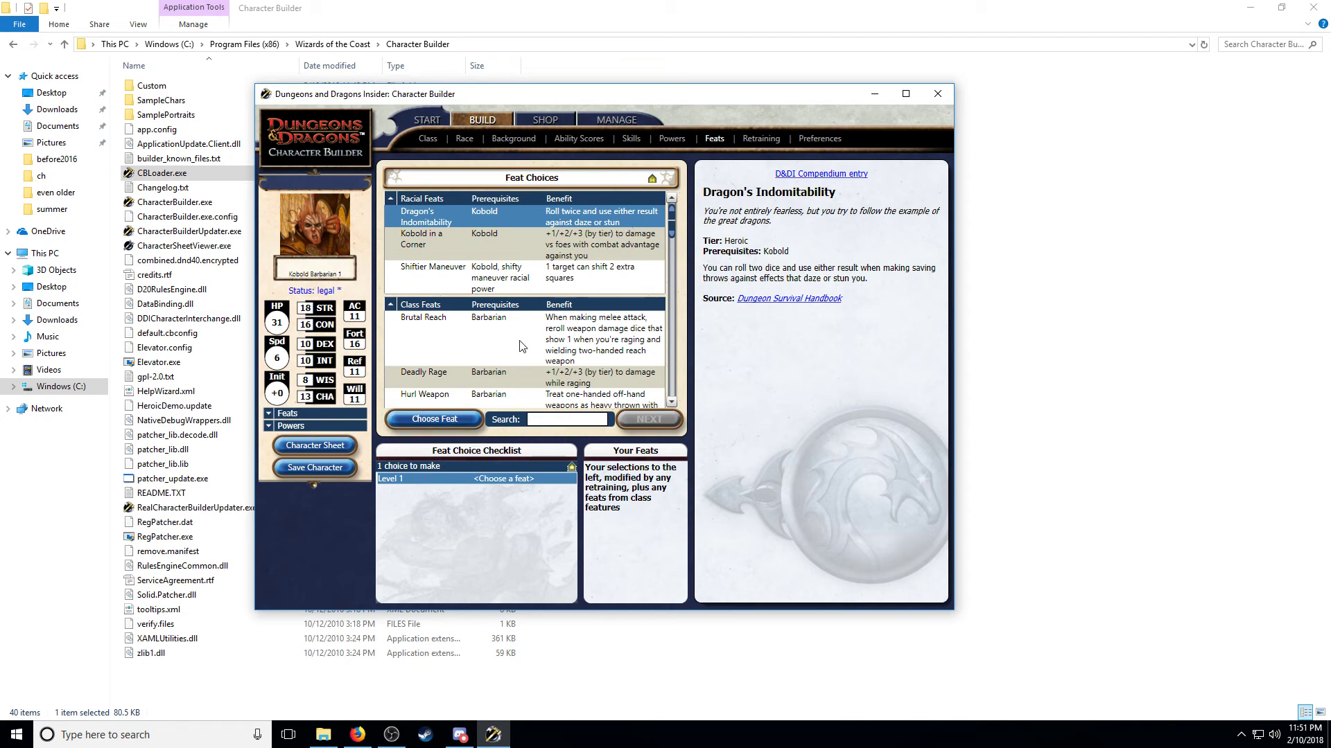
scroll(516, 332, down, 1)
click(473, 302)
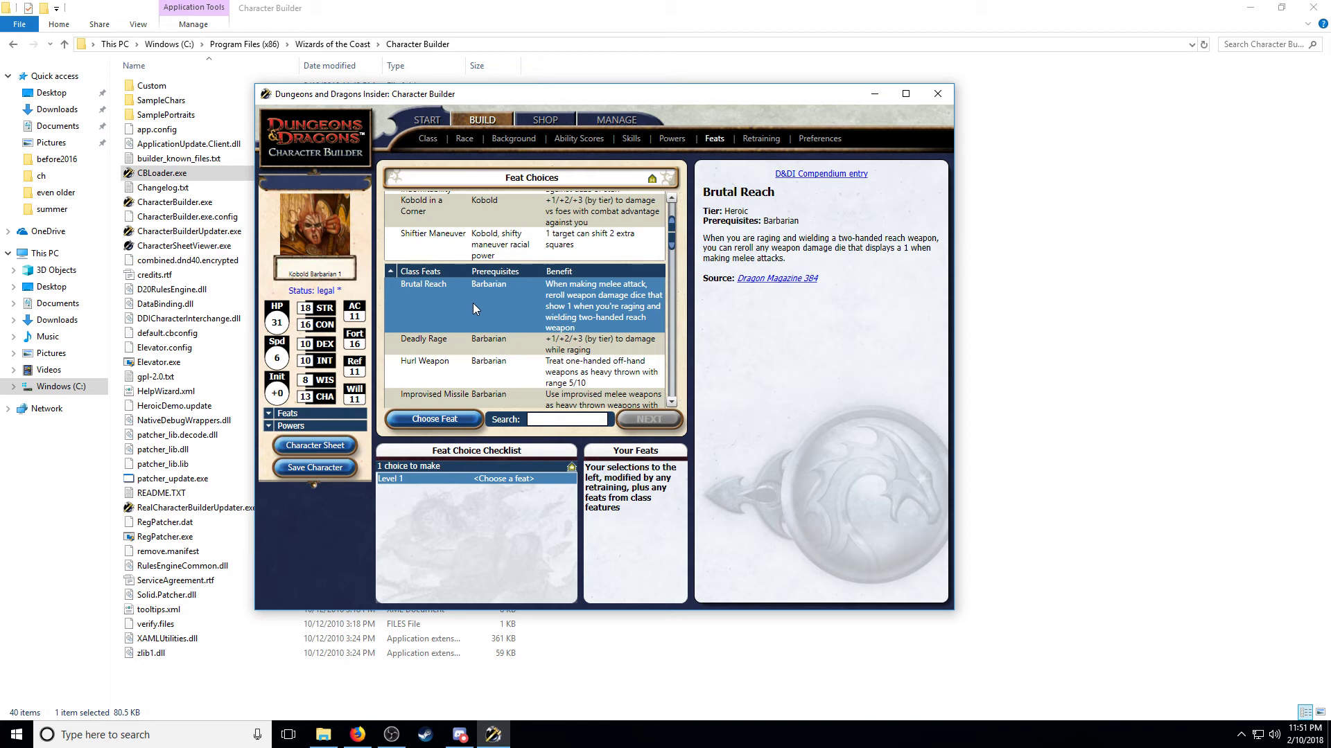
click(478, 346)
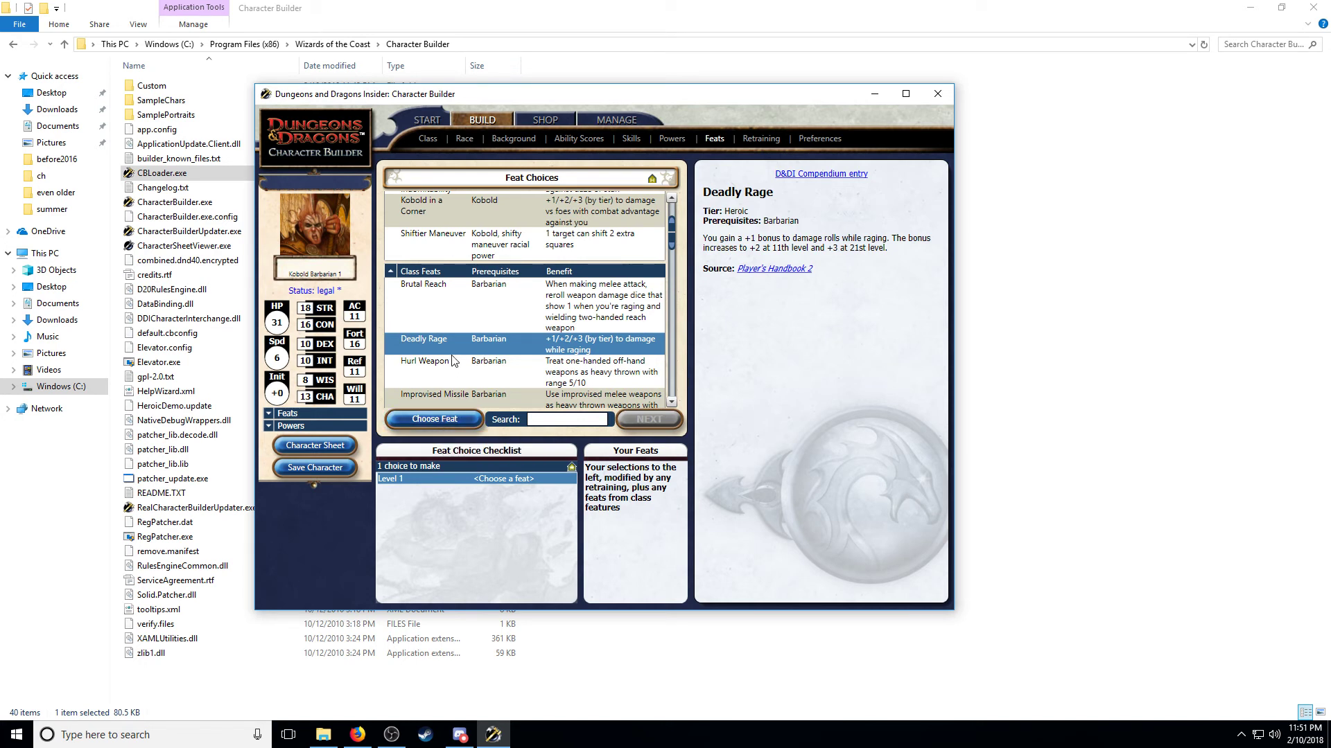
Review the remaining Barbarian class feats, including Raging Reach and Rising Fury.
scroll(453, 358, down, 2)
scroll(455, 358, down, 2)
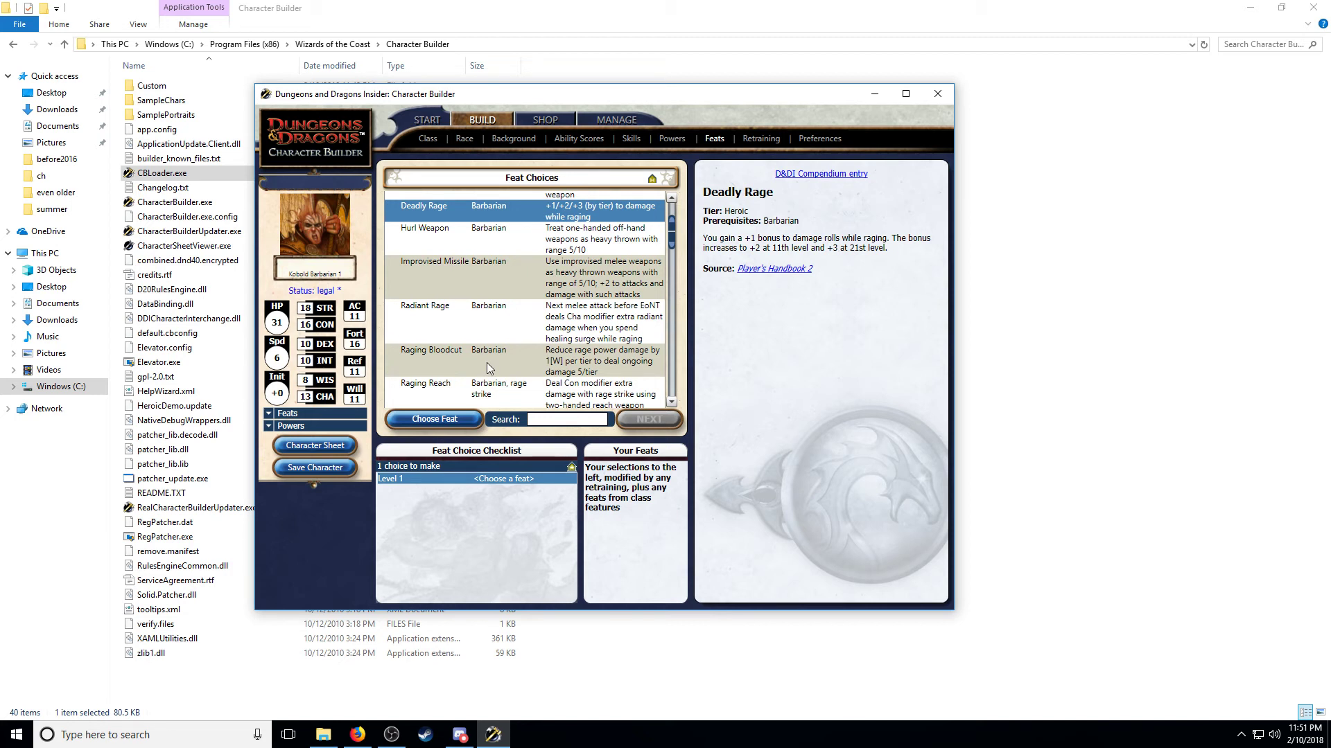
scroll(487, 363, down, 2)
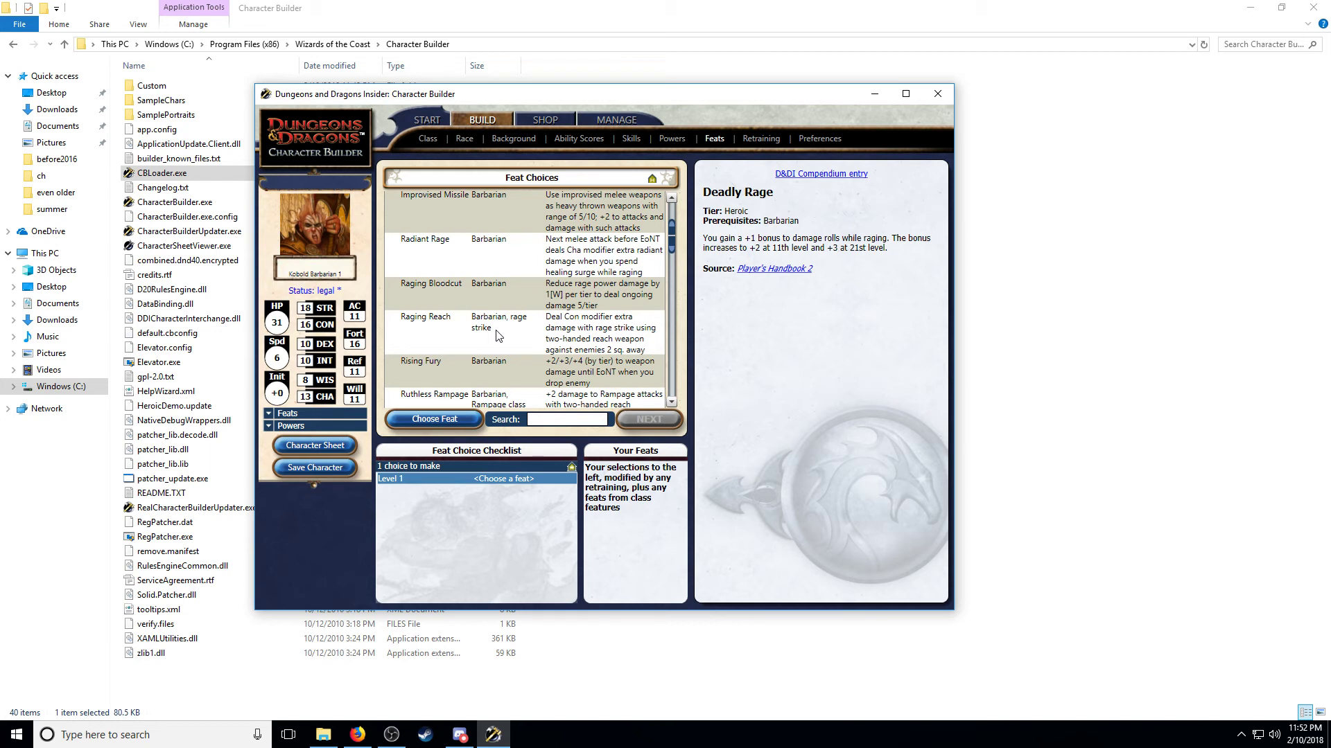
click(496, 336)
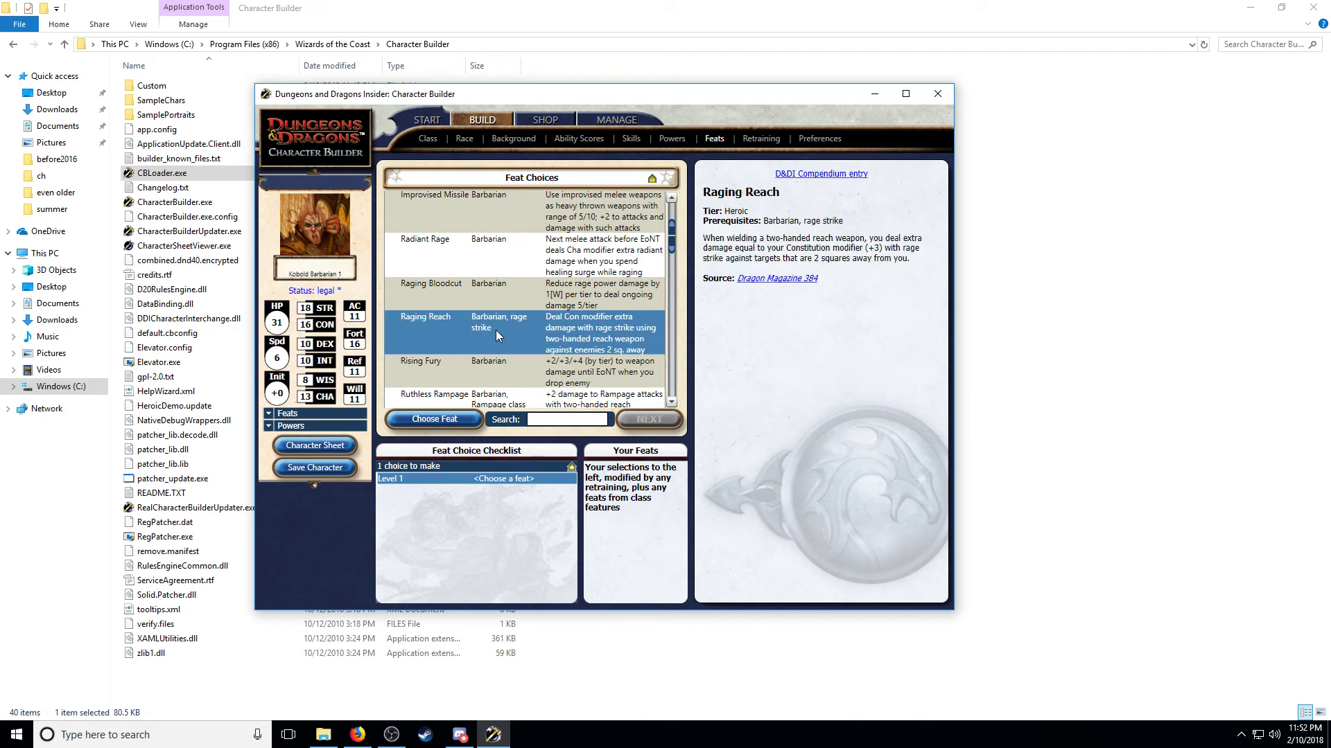
click(493, 370)
scroll(492, 366, down, 2)
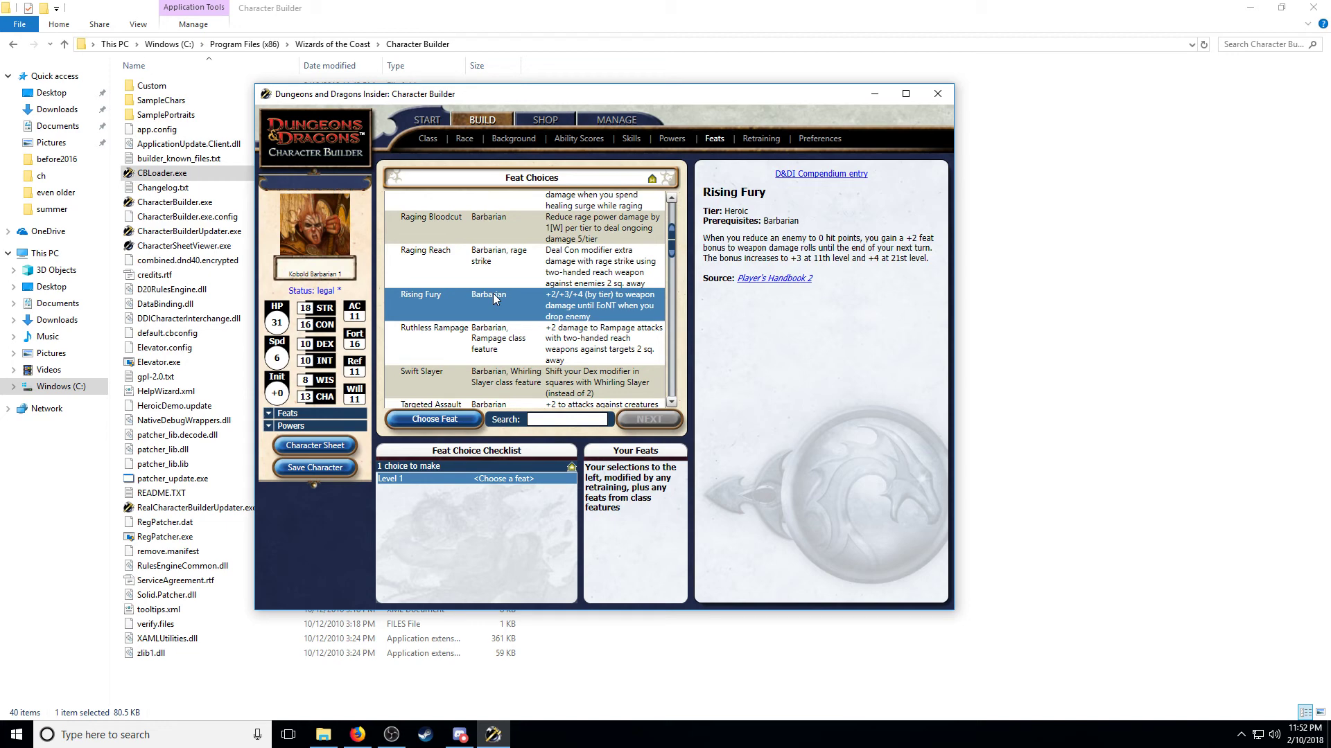
scroll(488, 309, down, 1)
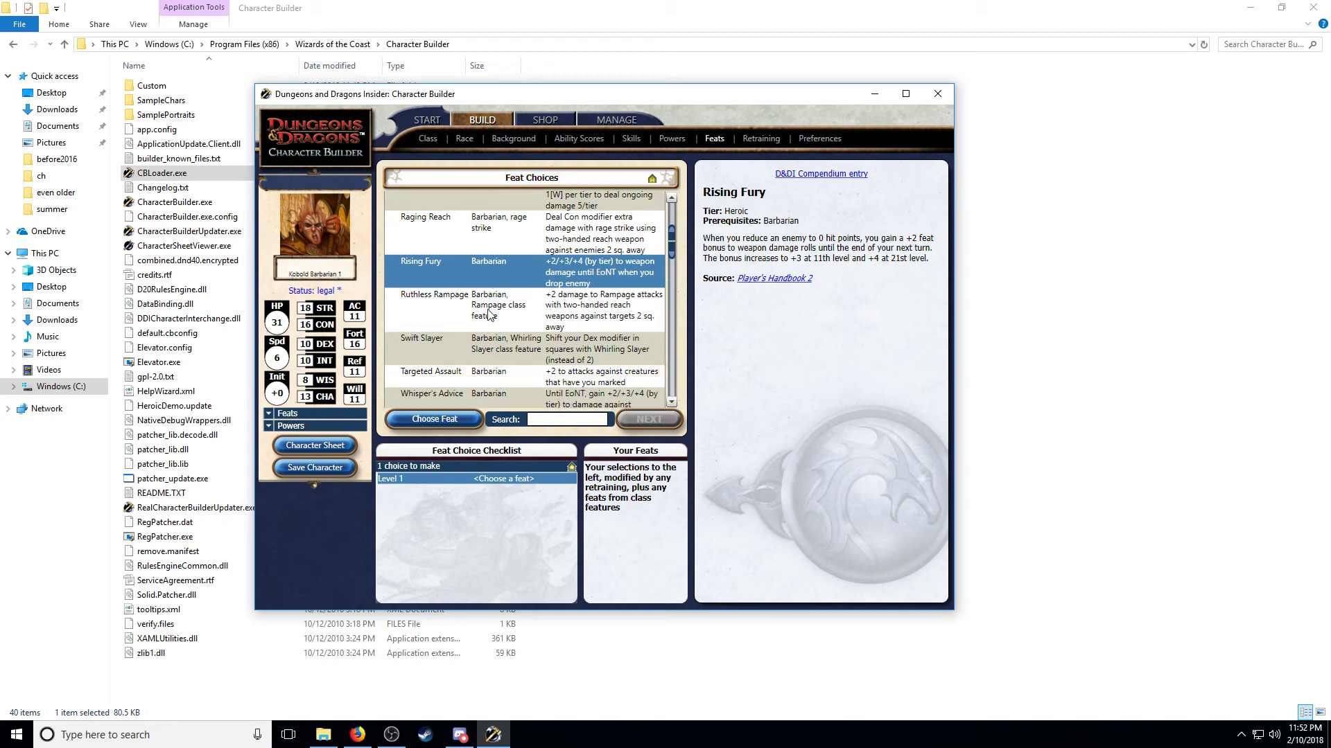
Choose Deadly Rage as the Barbarian's level 1 feat.
scroll(465, 349, up, 6)
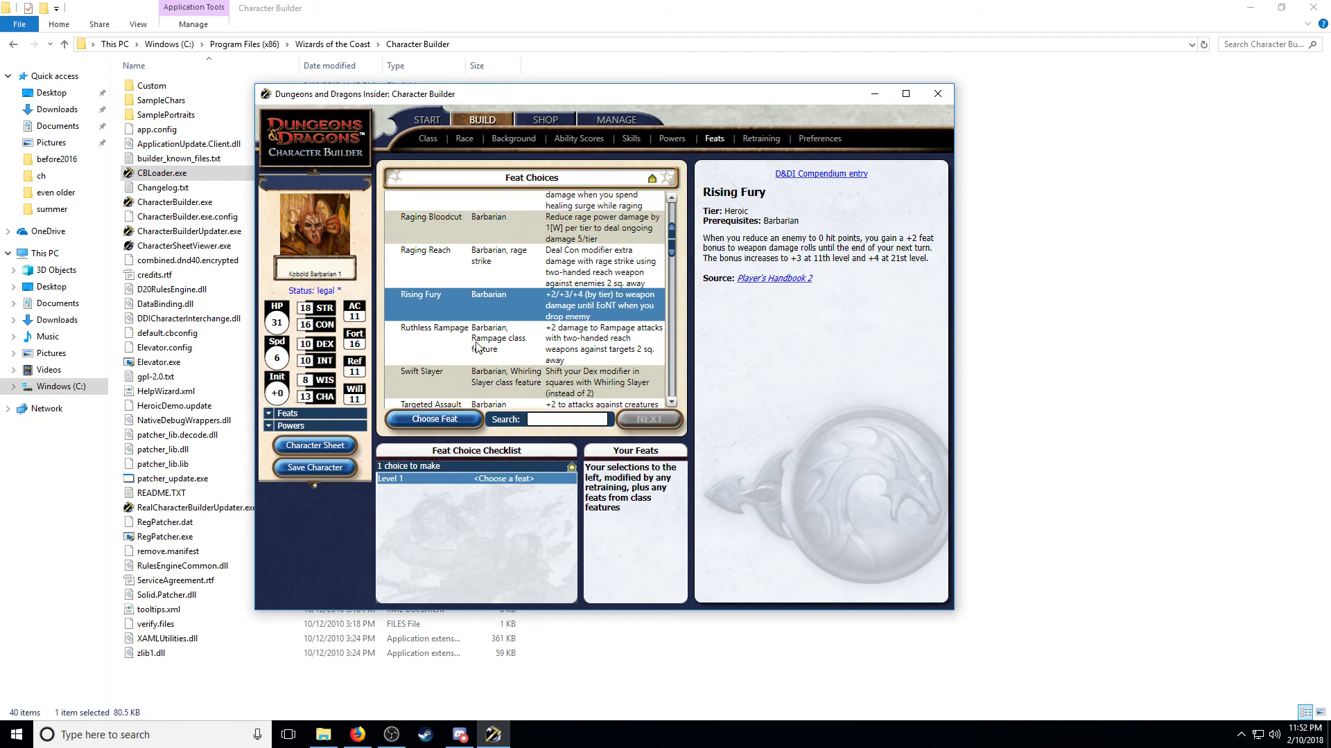
click(464, 338)
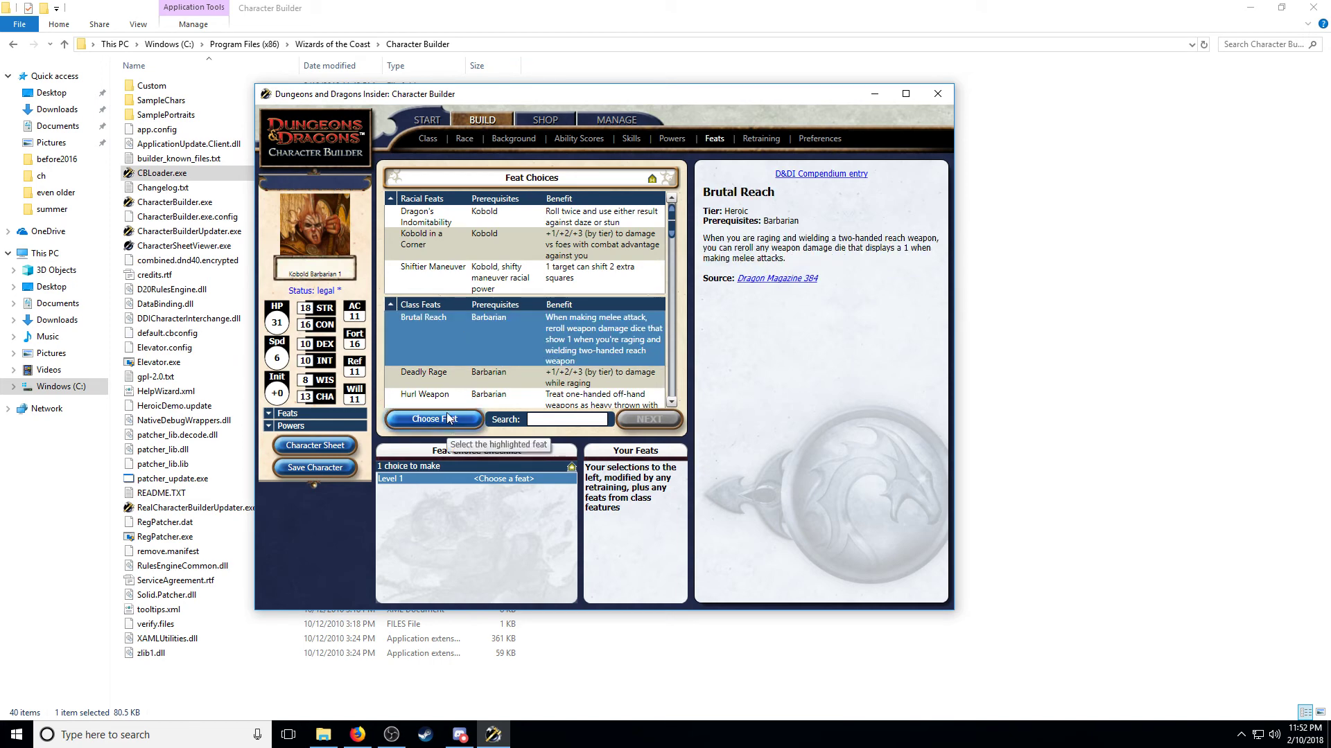
click(460, 378)
click(452, 418)
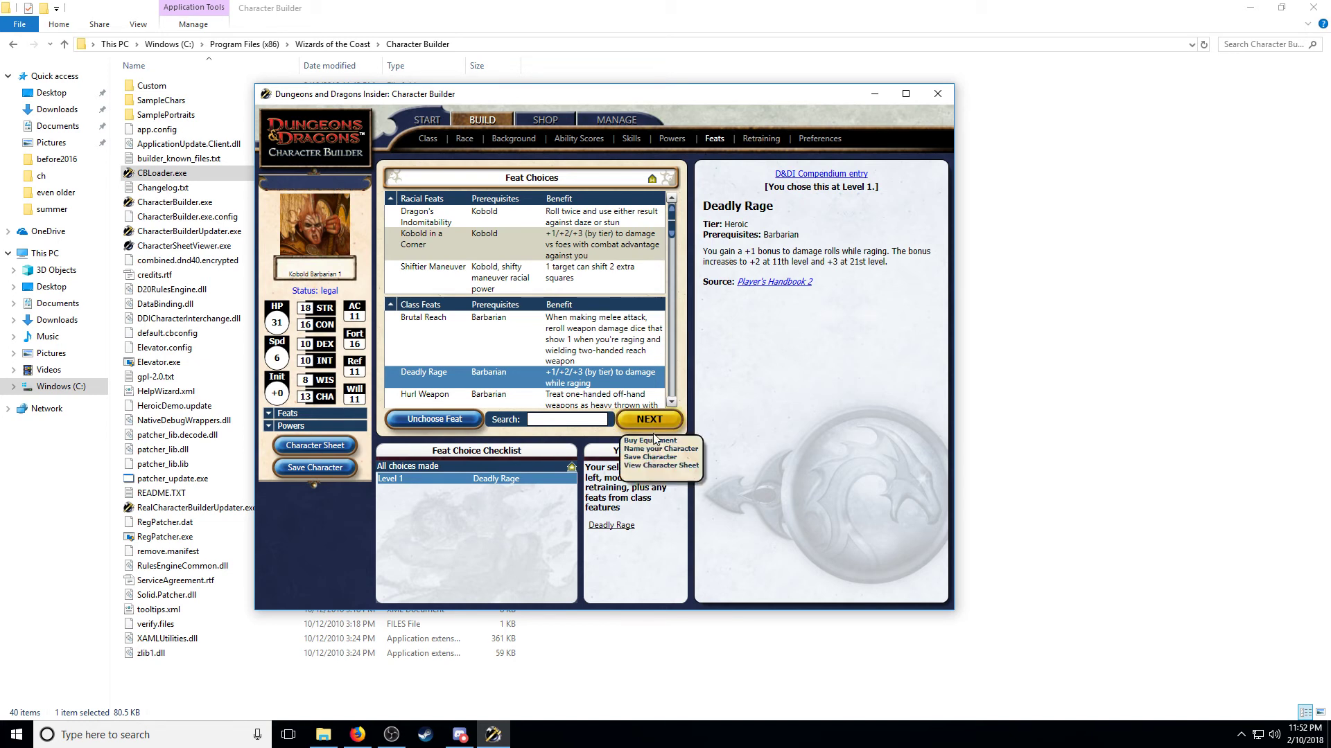
Look over the level-up retraining options and the character details.
click(760, 138)
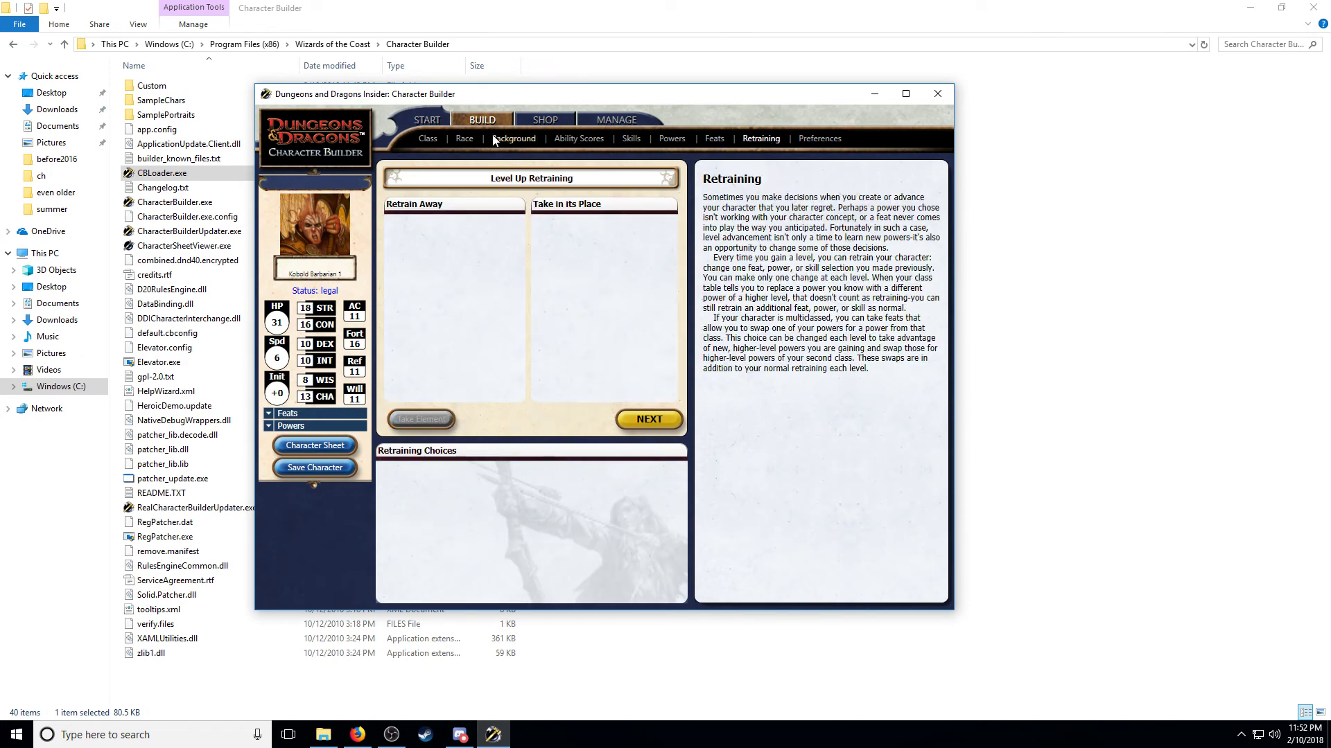
click(603, 118)
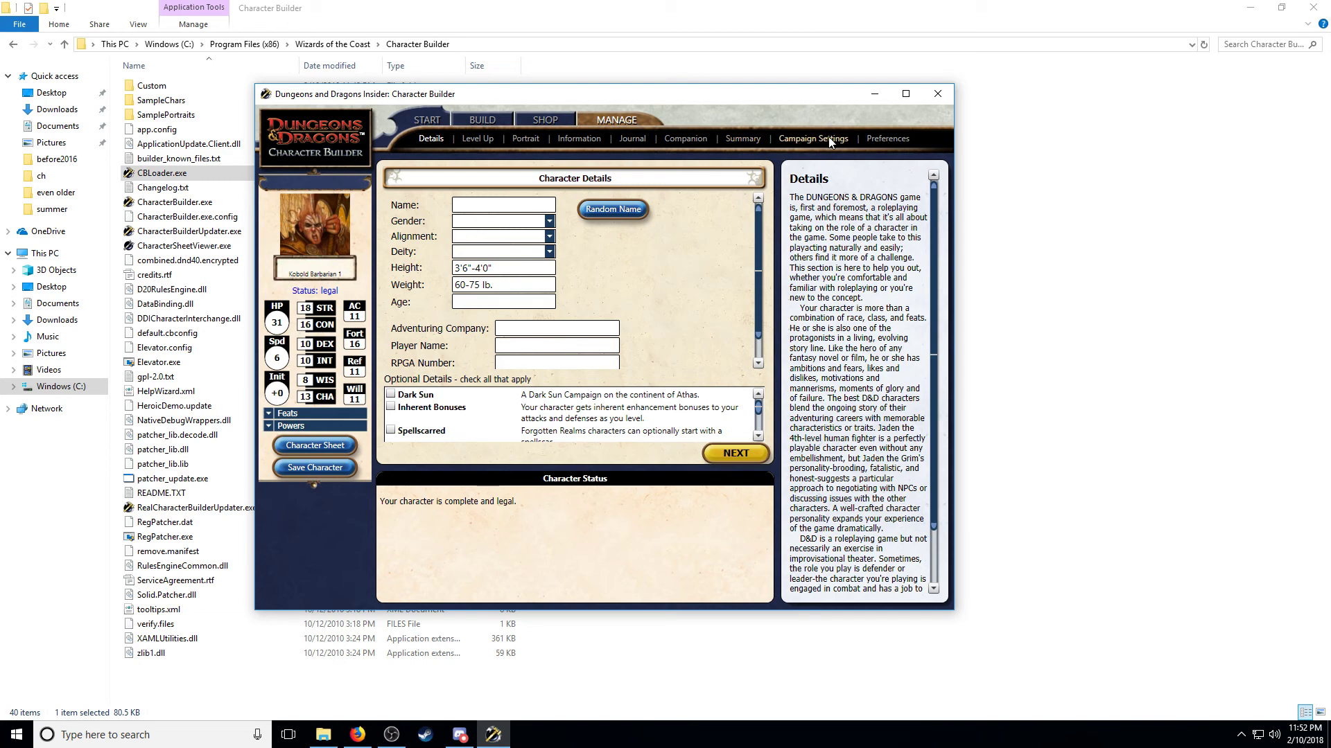
click(496, 120)
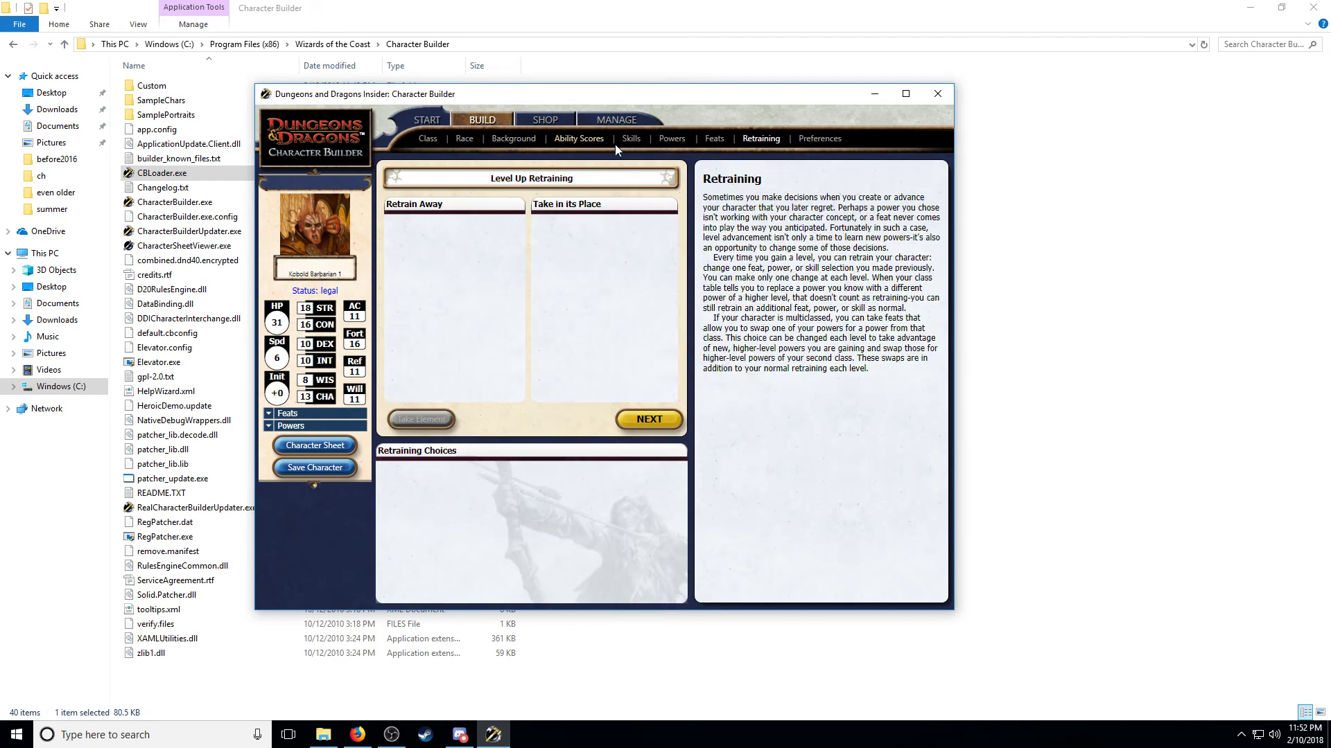
Browse the Weapon Proficiency feats from Bastard sword through the exotic weapons.
click(714, 139)
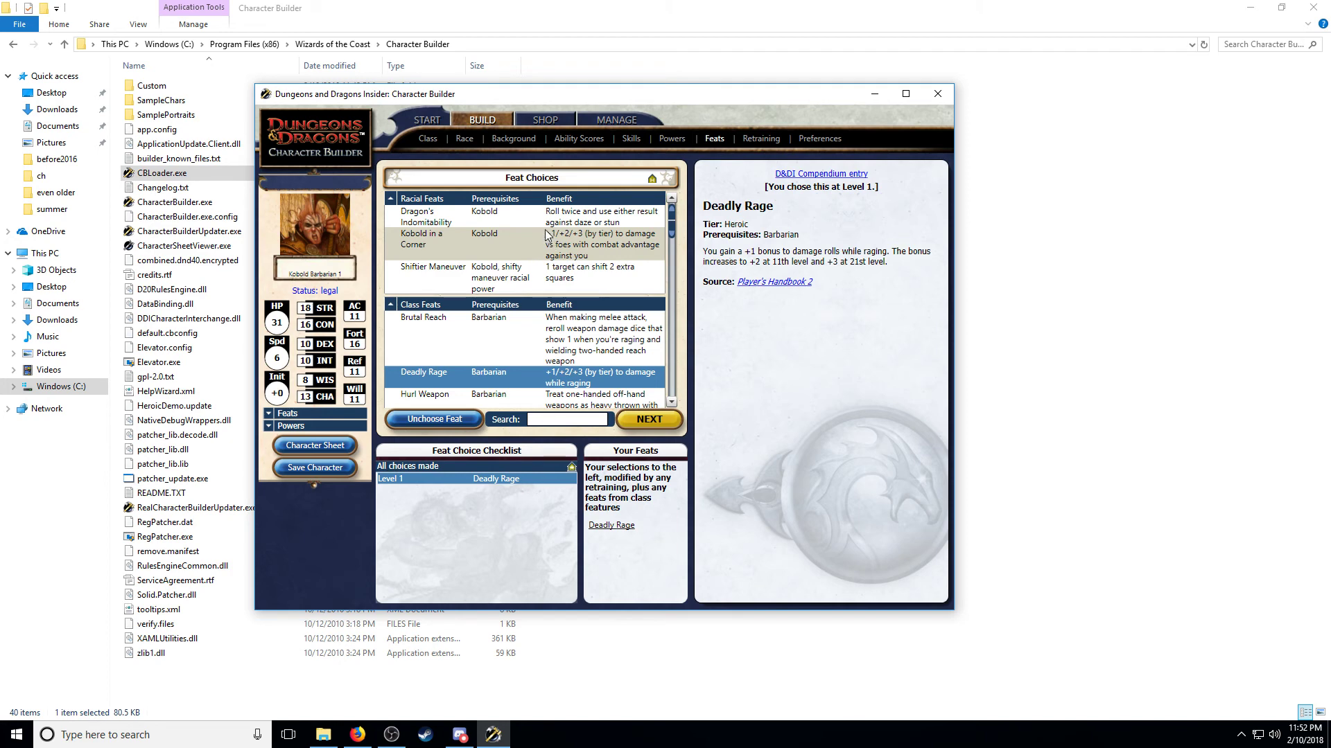
scroll(608, 305, down, 10)
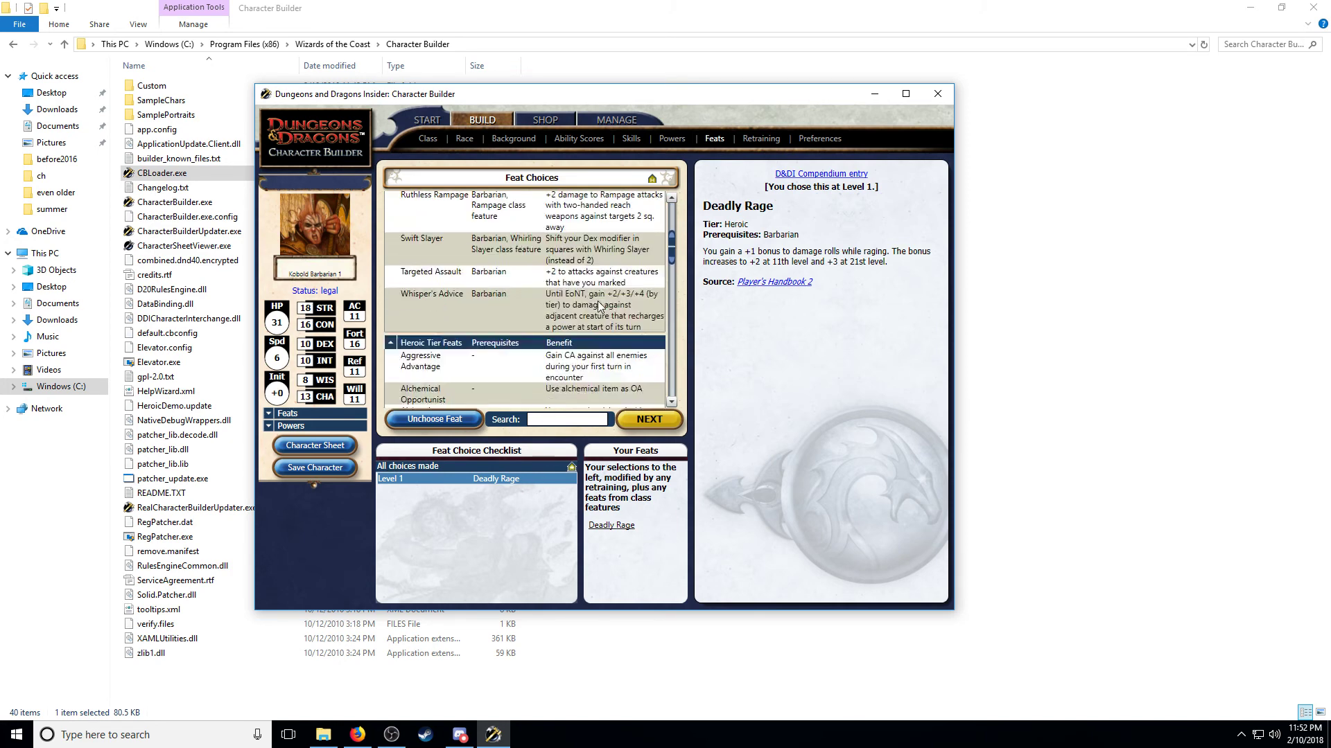
drag(676, 265, 663, 392)
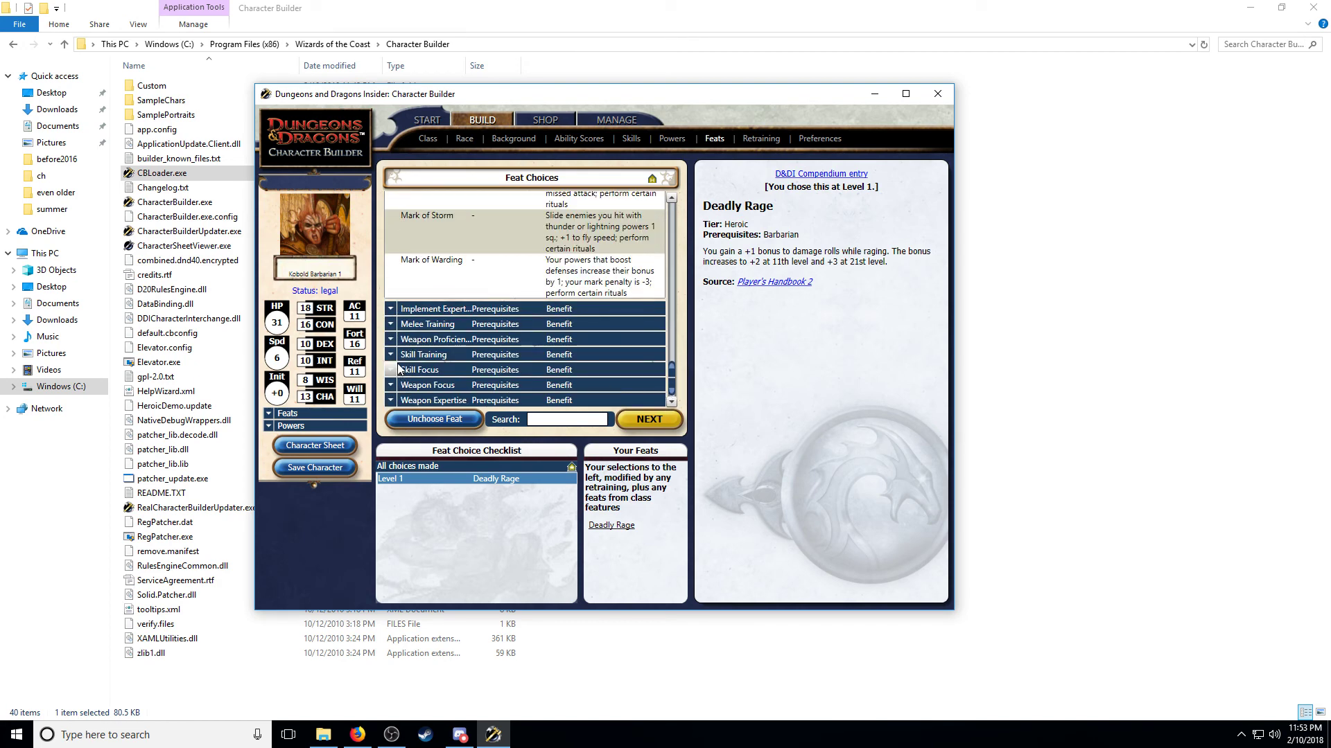
click(391, 340)
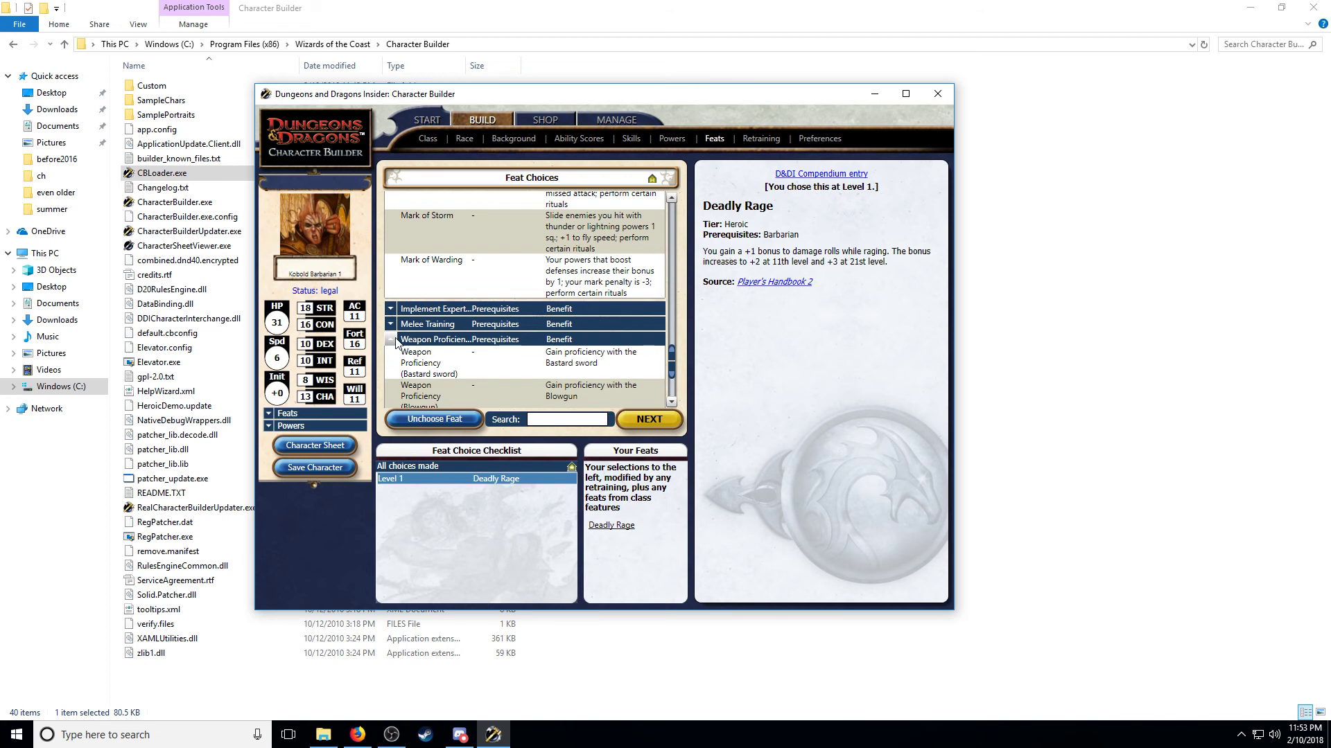
click(467, 369)
scroll(467, 369, down, 3)
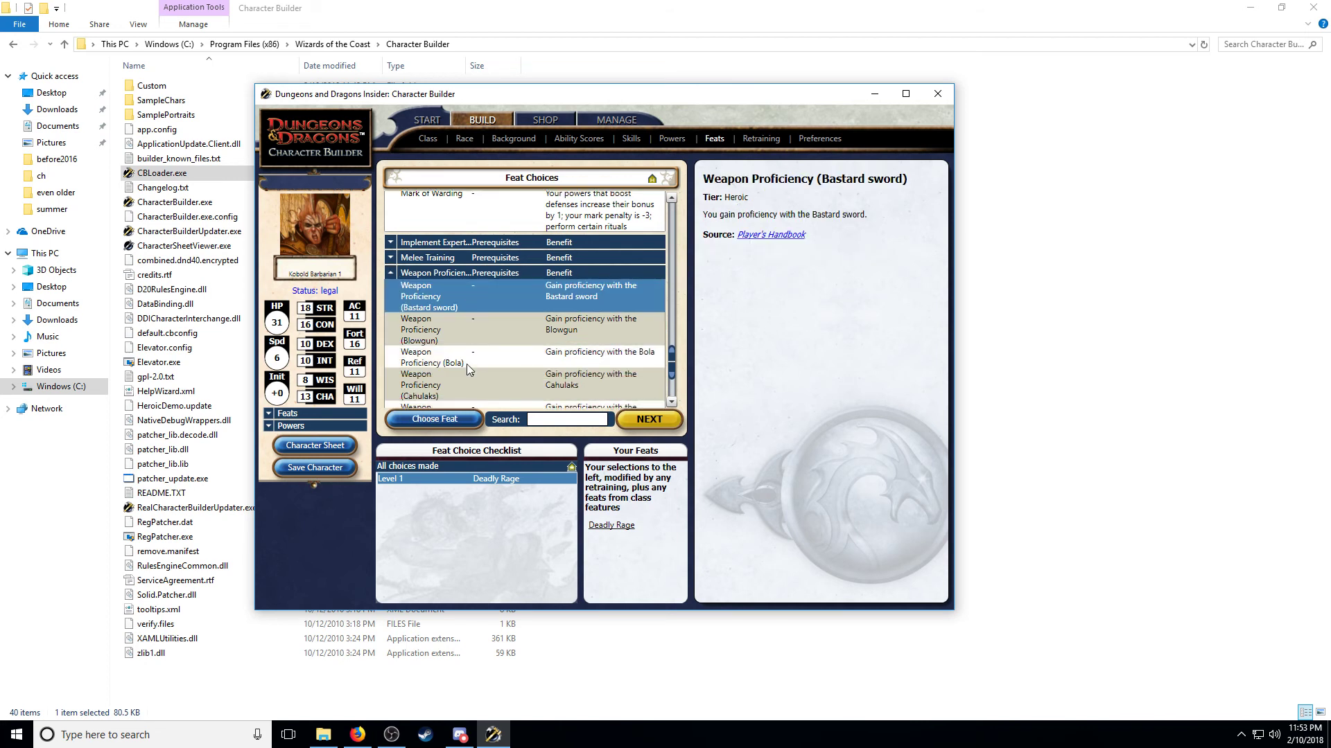
scroll(467, 366, down, 10)
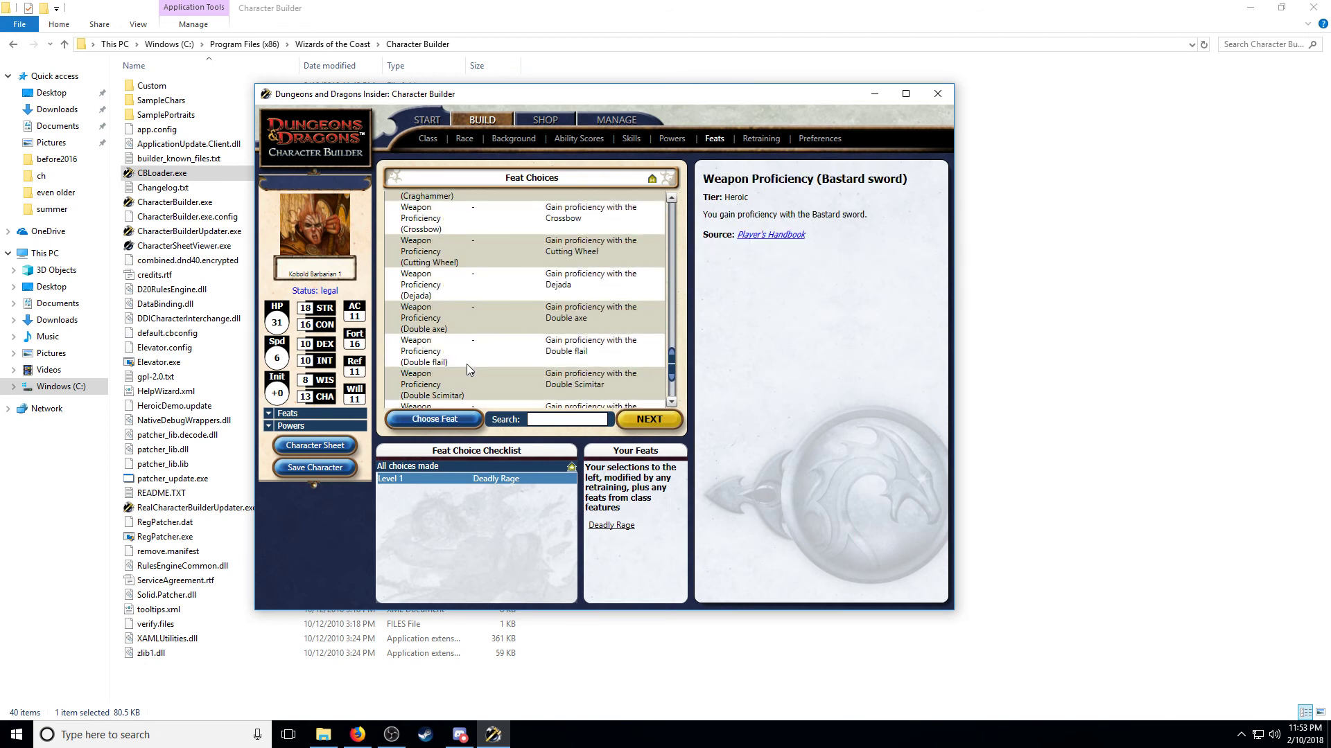
scroll(467, 363, down, 5)
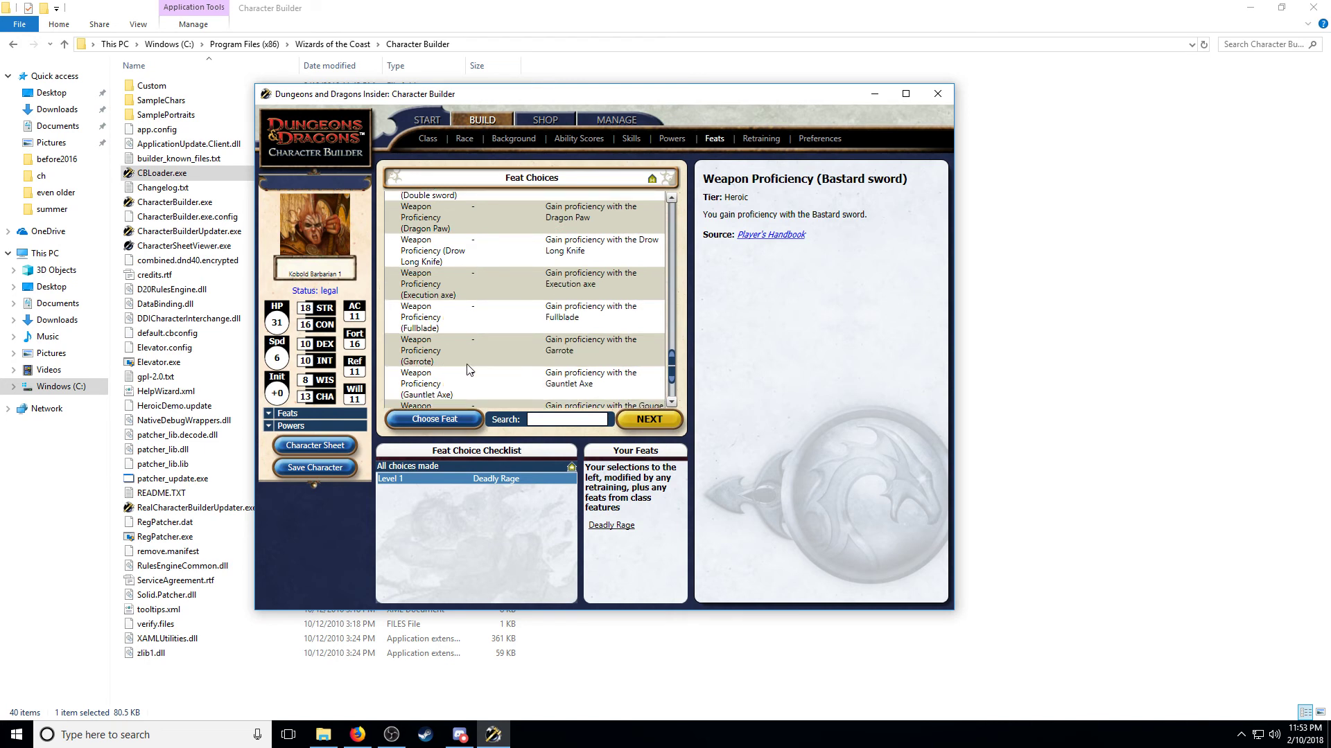
scroll(456, 355, down, 4)
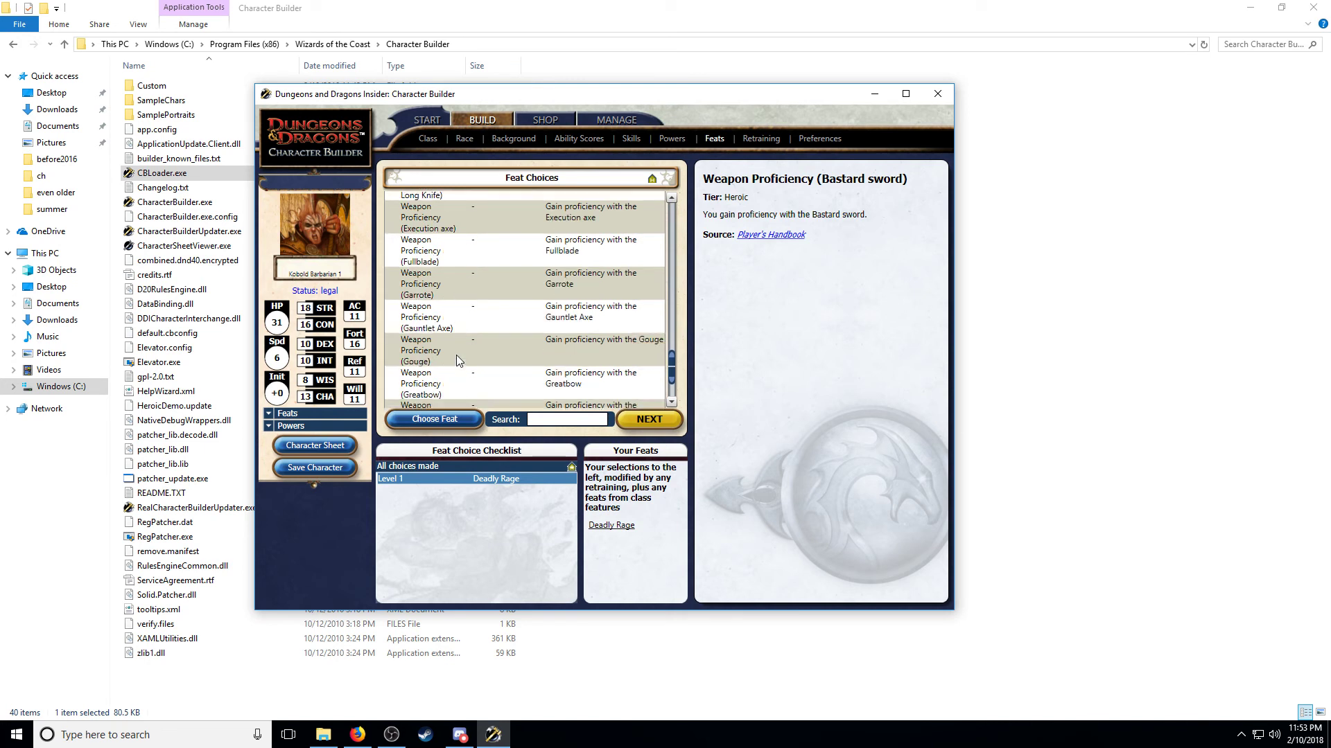
scroll(456, 359, down, 1)
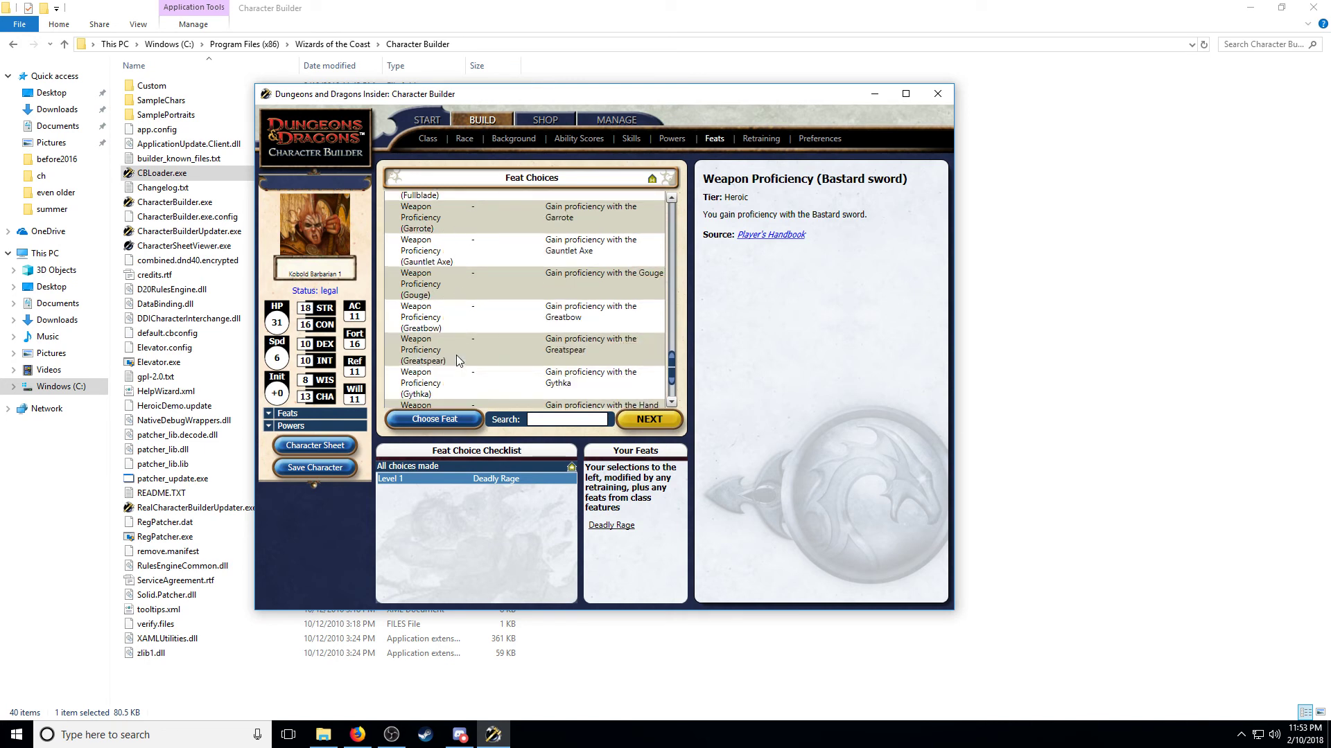
scroll(456, 354, down, 1)
Search the feats for "glaive" and look through the feat list down to the Weapon Expertise group.
click(539, 417)
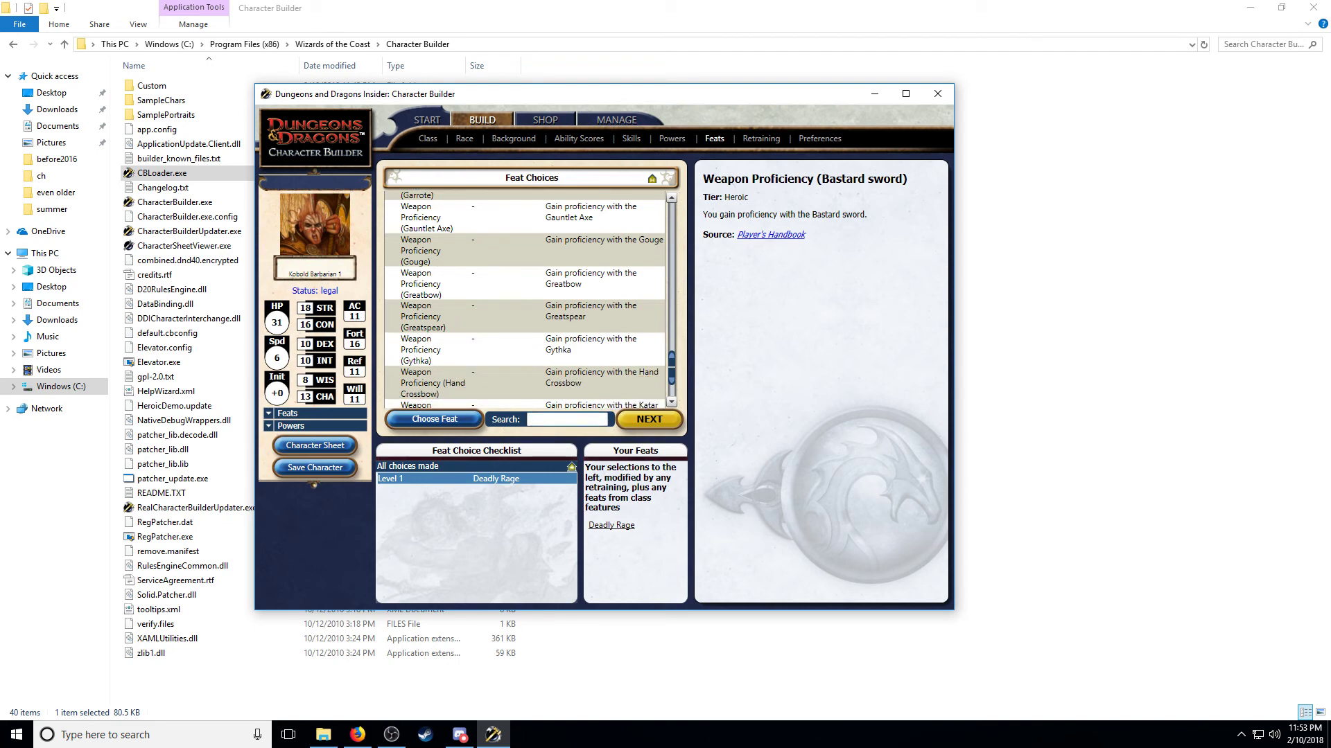
text(glaive)
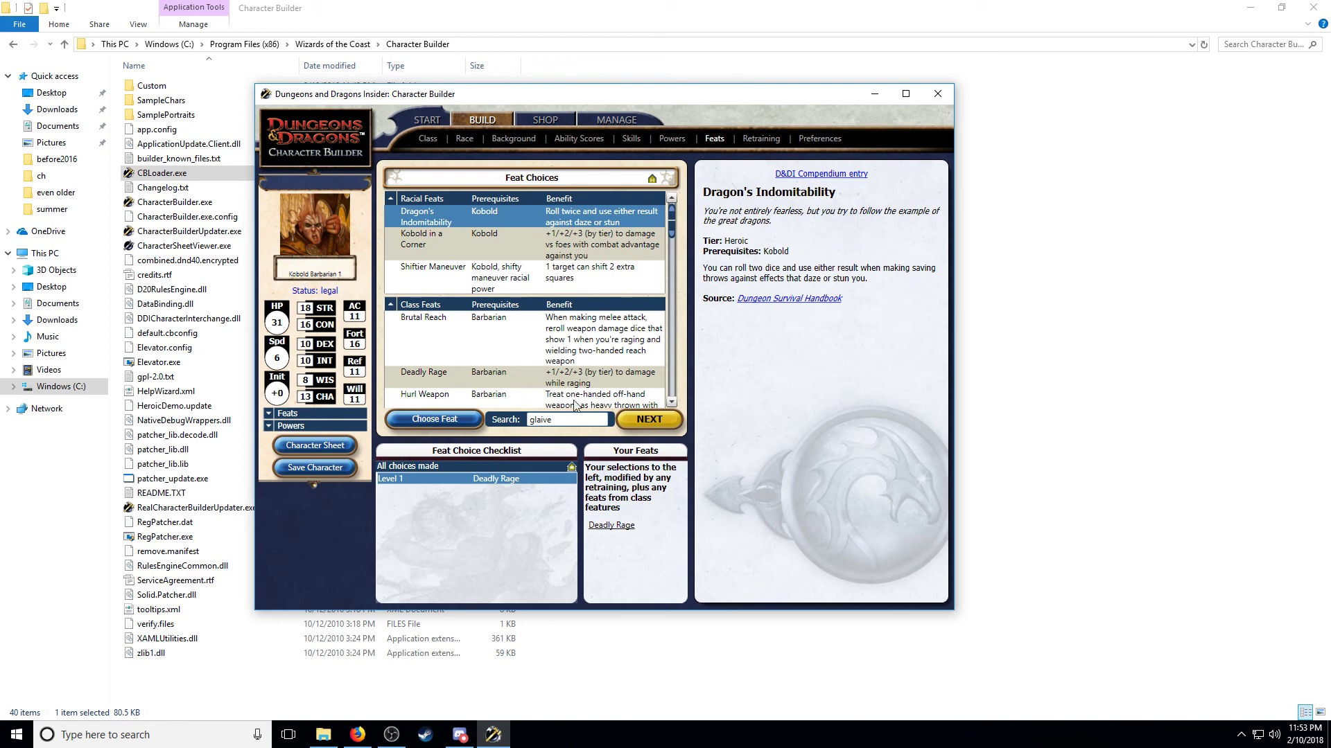
scroll(544, 297, down, 3)
scroll(544, 297, down, 5)
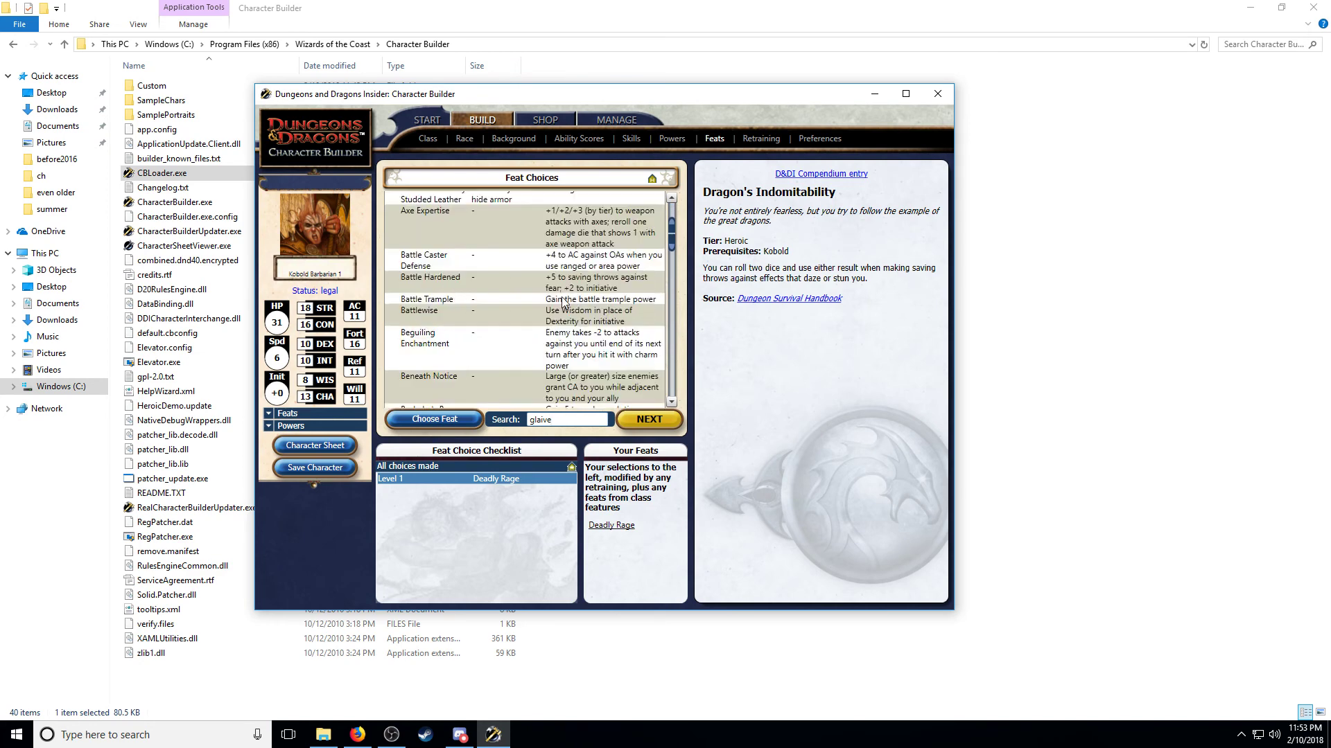
drag(673, 244, 696, 188)
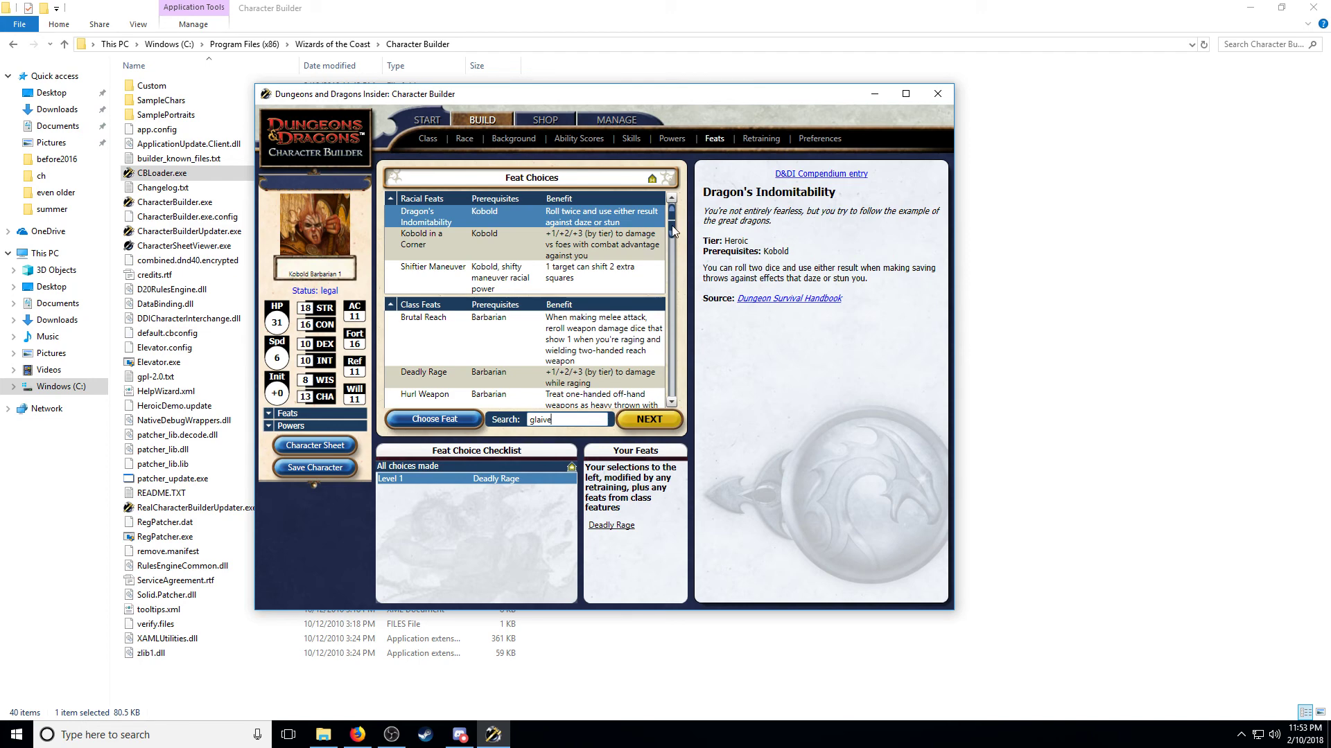
drag(672, 225, 654, 387)
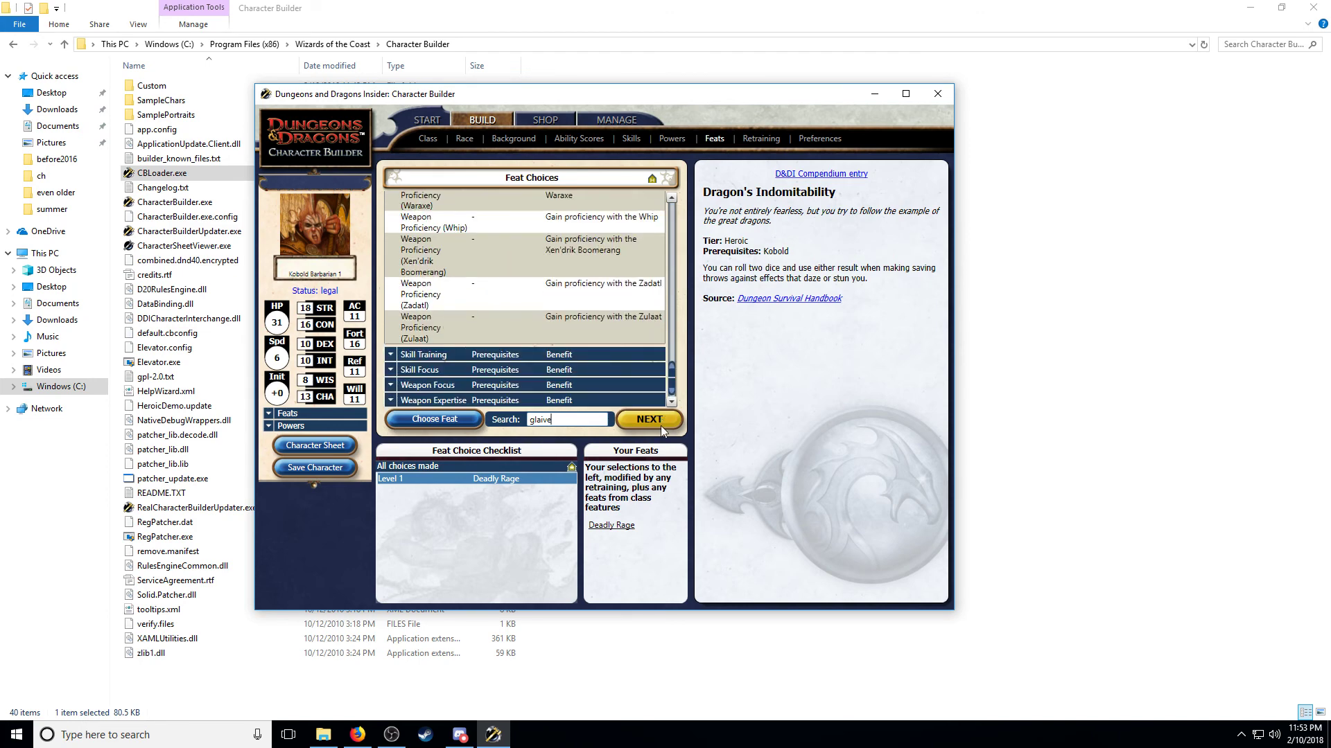
Review the Weapon Expertise feats, including Spear, and add an extra houseruled feat choice to the checklist.
click(389, 402)
scroll(462, 350, down, 5)
scroll(461, 350, down, 1)
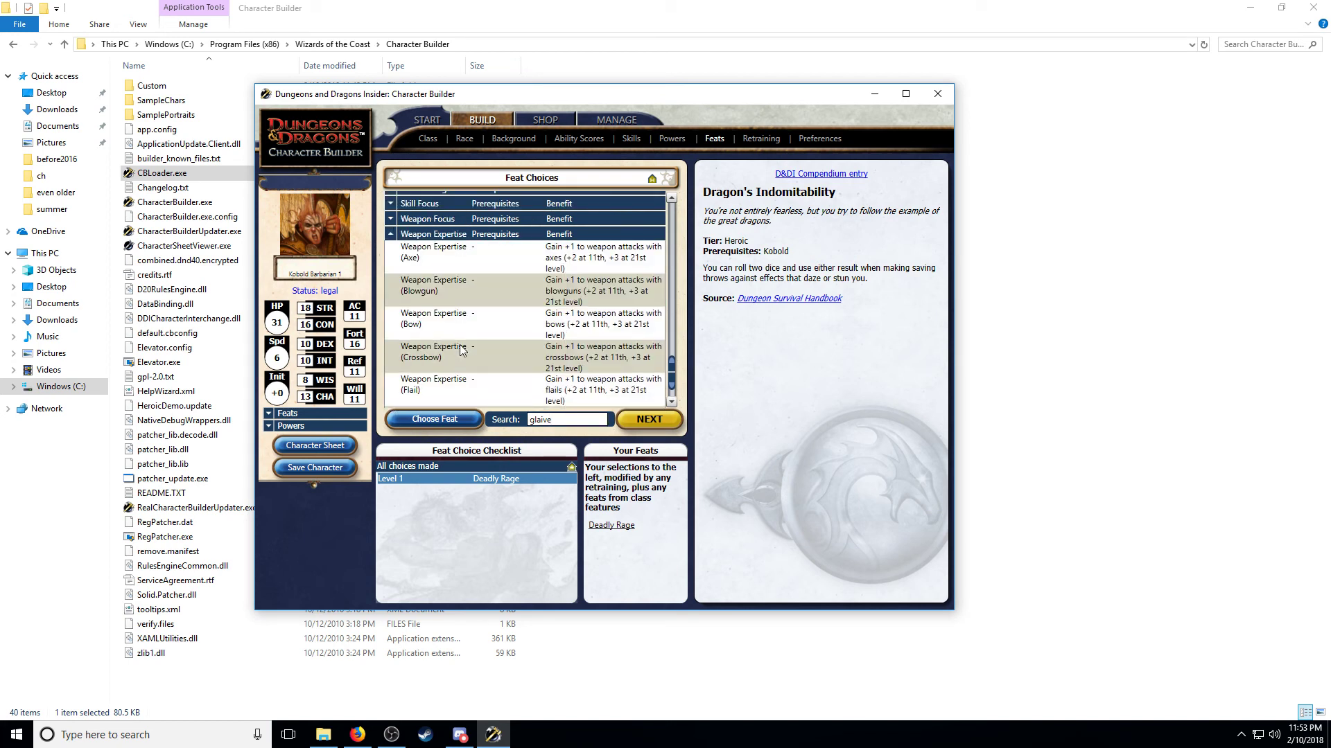
scroll(462, 317, down, 4)
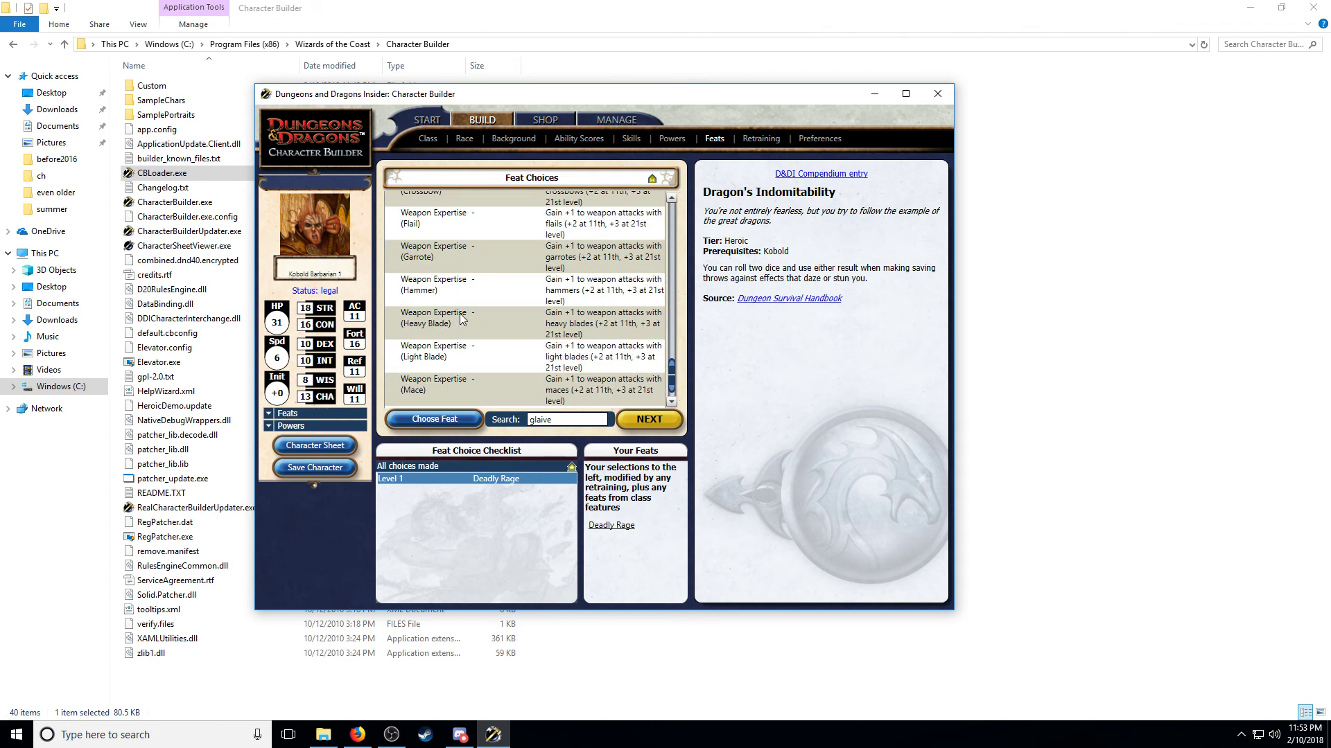
scroll(462, 318, down, 3)
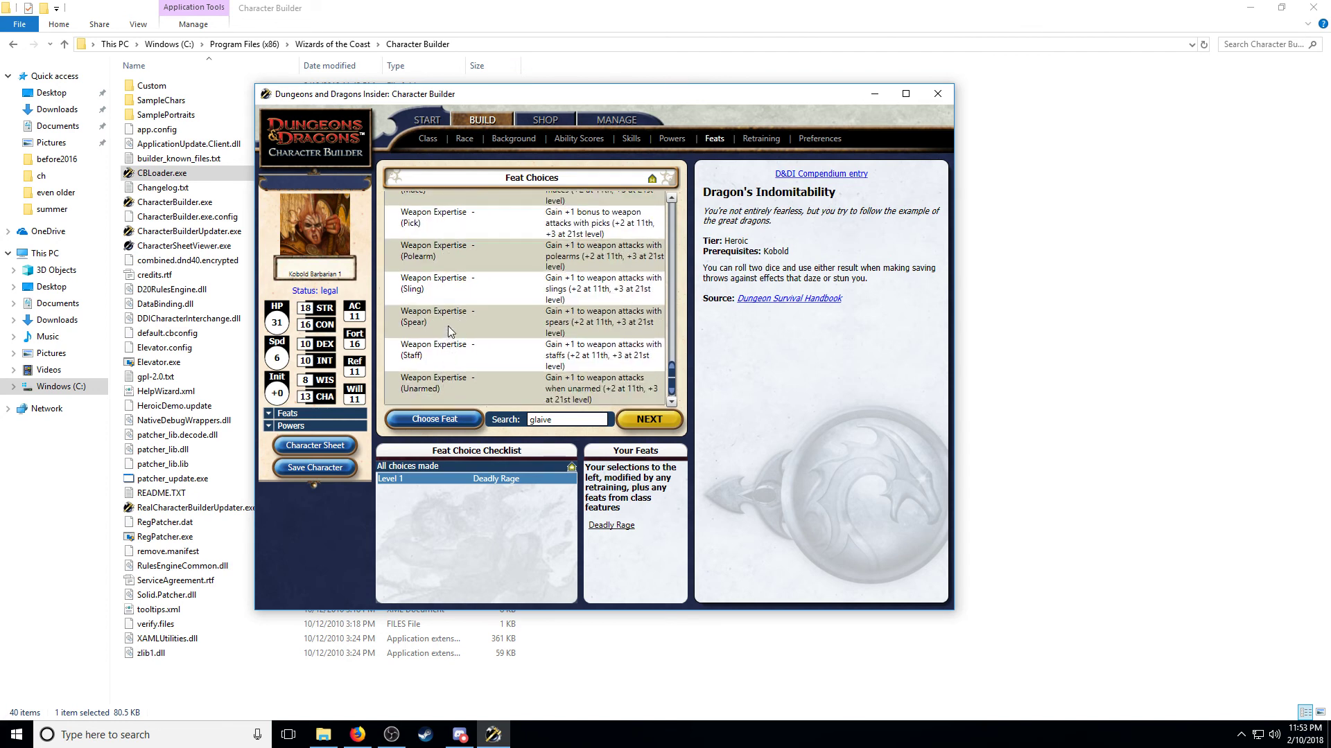
click(454, 327)
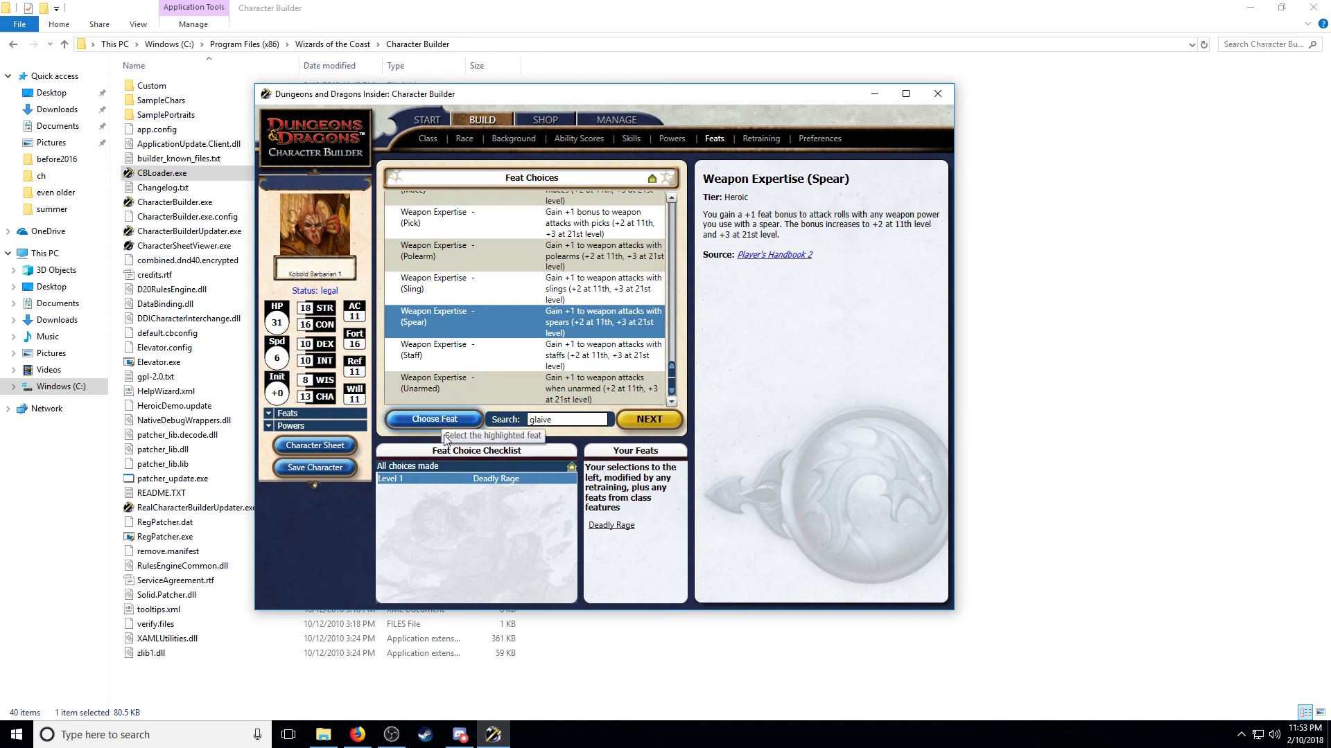
click(572, 470)
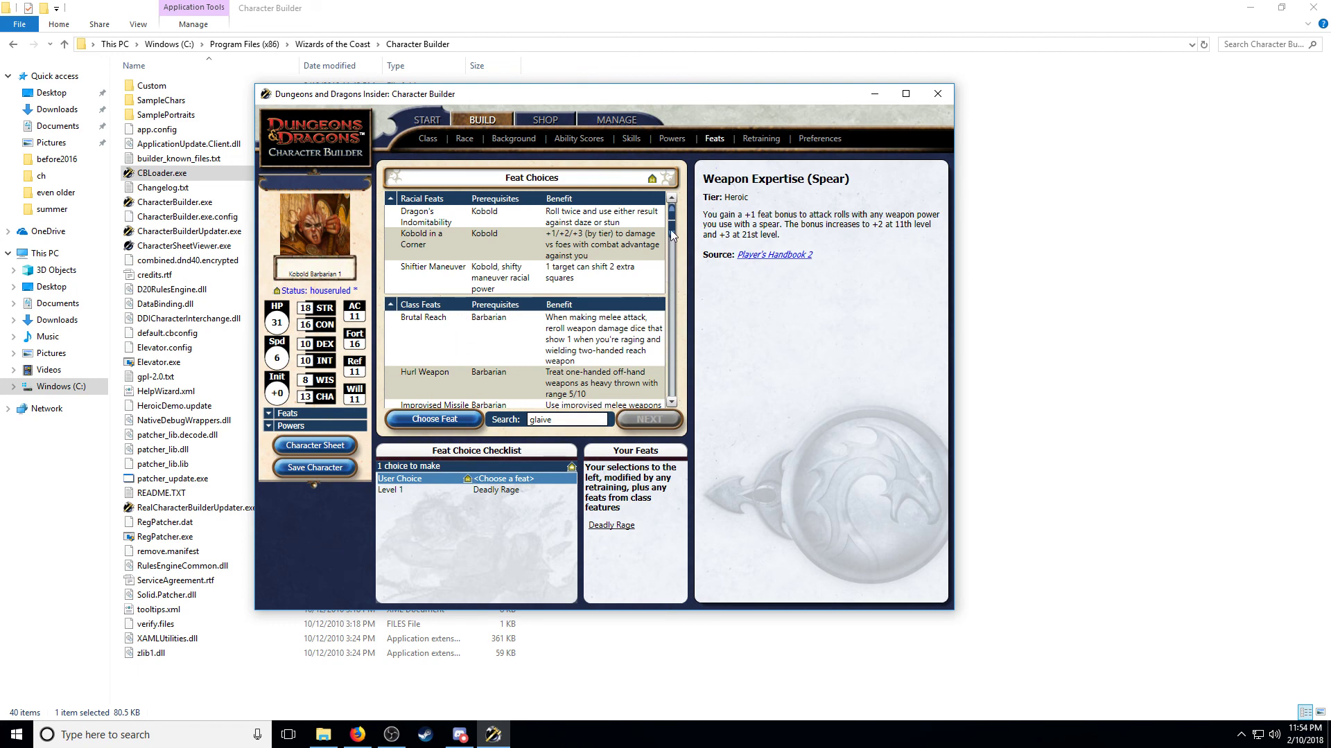
Choose Weapon Expertise (Polearm) as the feat for the houseruled user choice and select that entry in the checklist.
drag(671, 230, 674, 398)
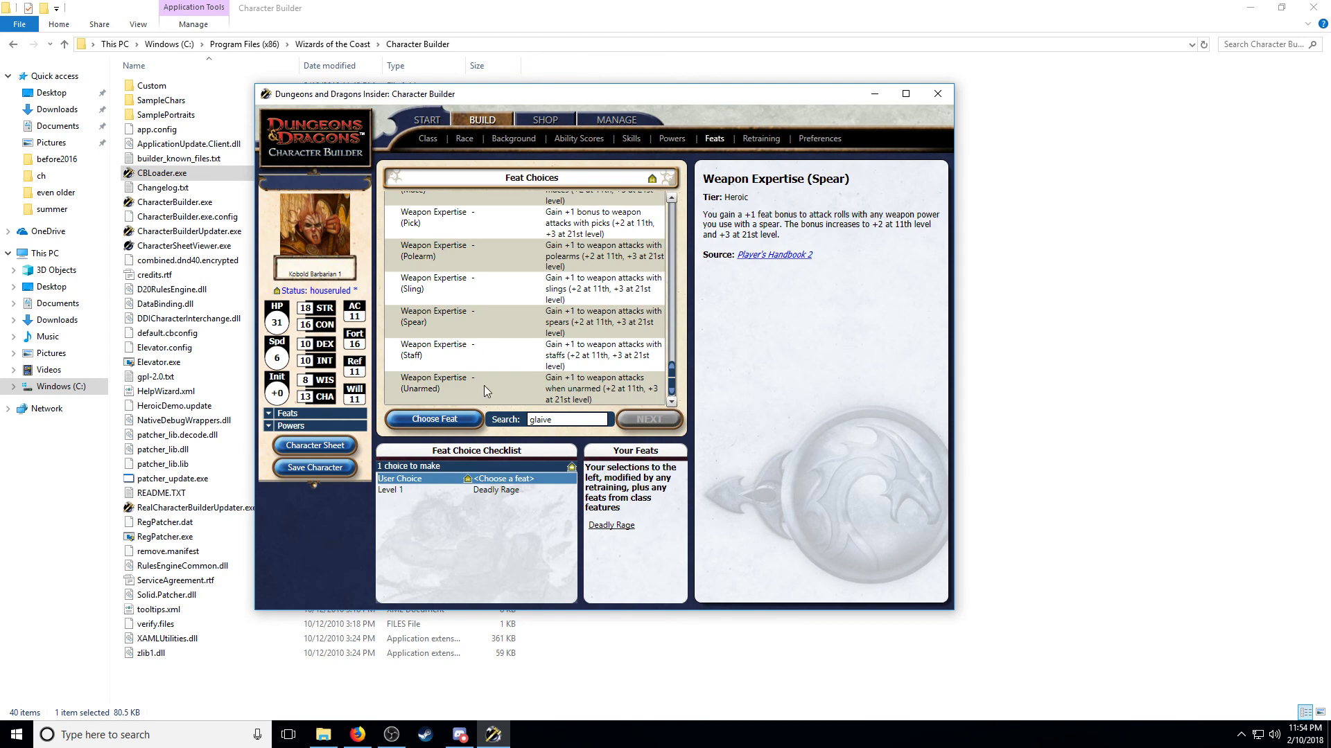
click(437, 266)
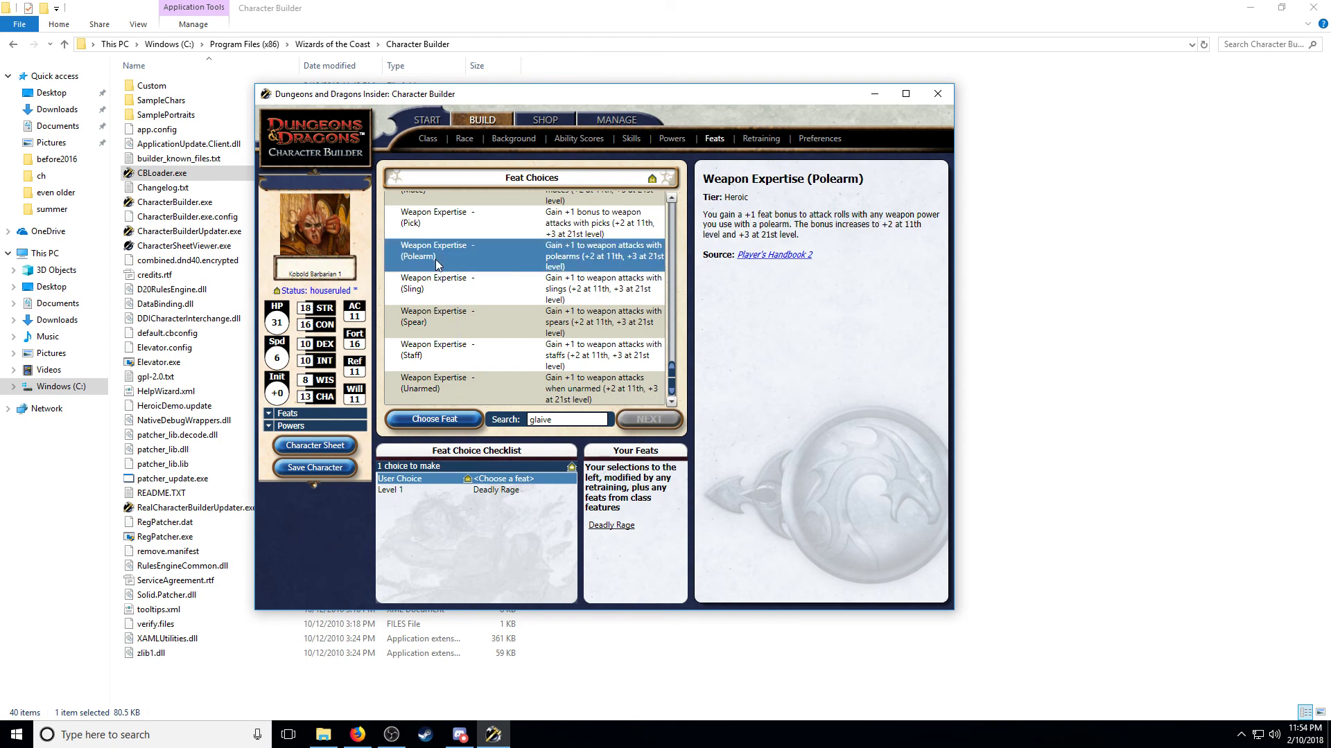
click(435, 419)
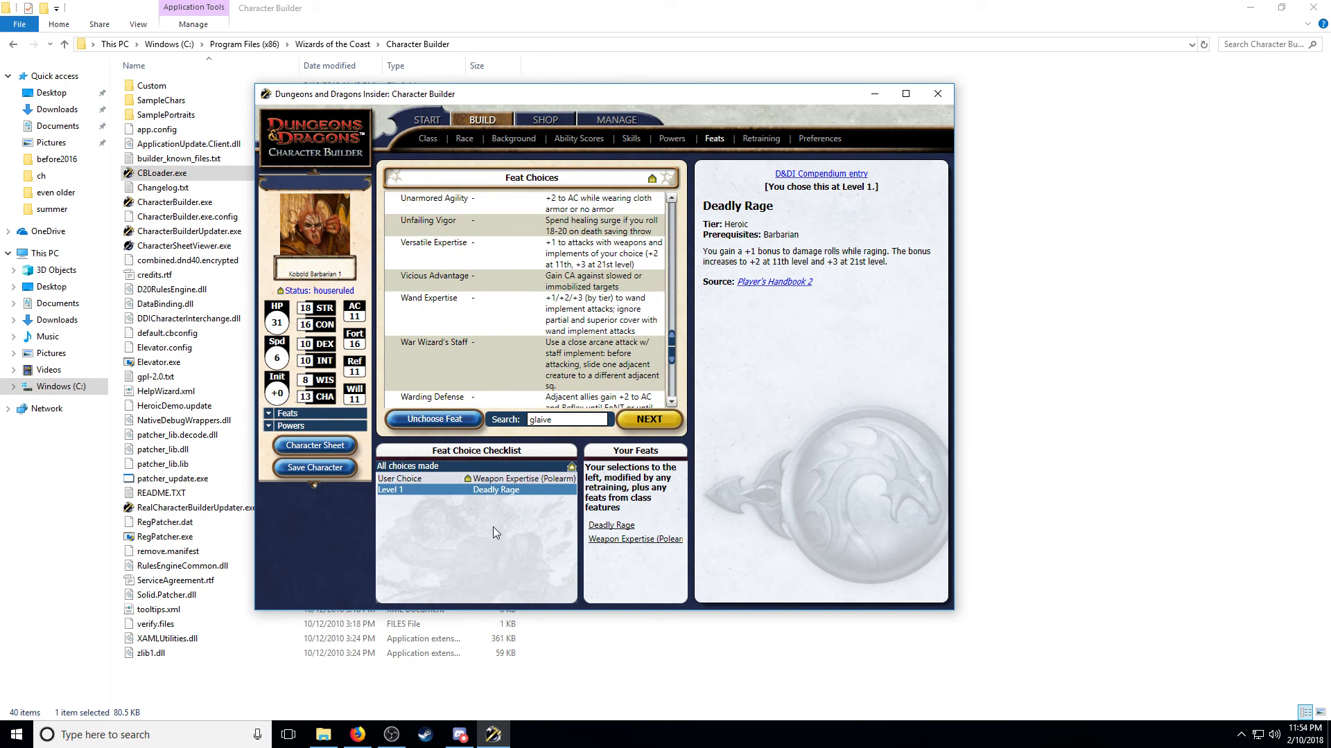
click(483, 479)
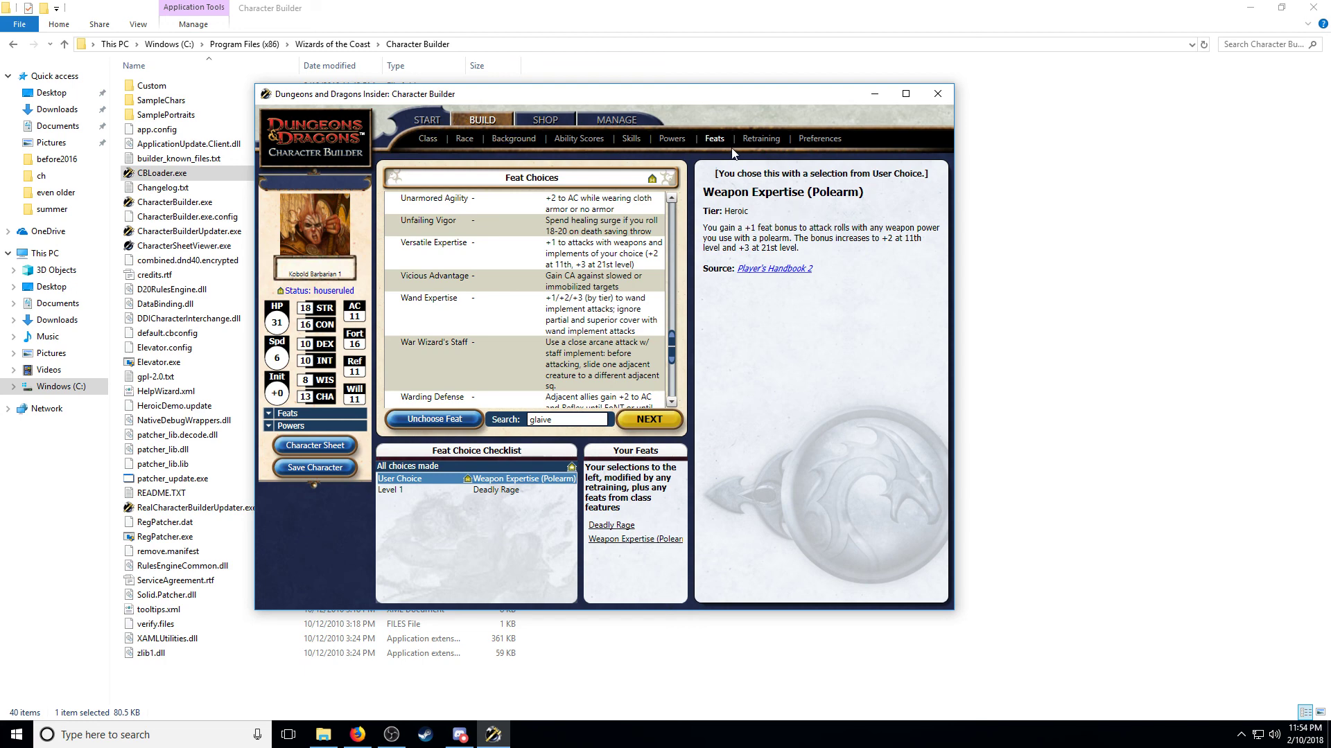
Check the character details and the list of levels available for levelling up, leaving the level as it is.
click(608, 120)
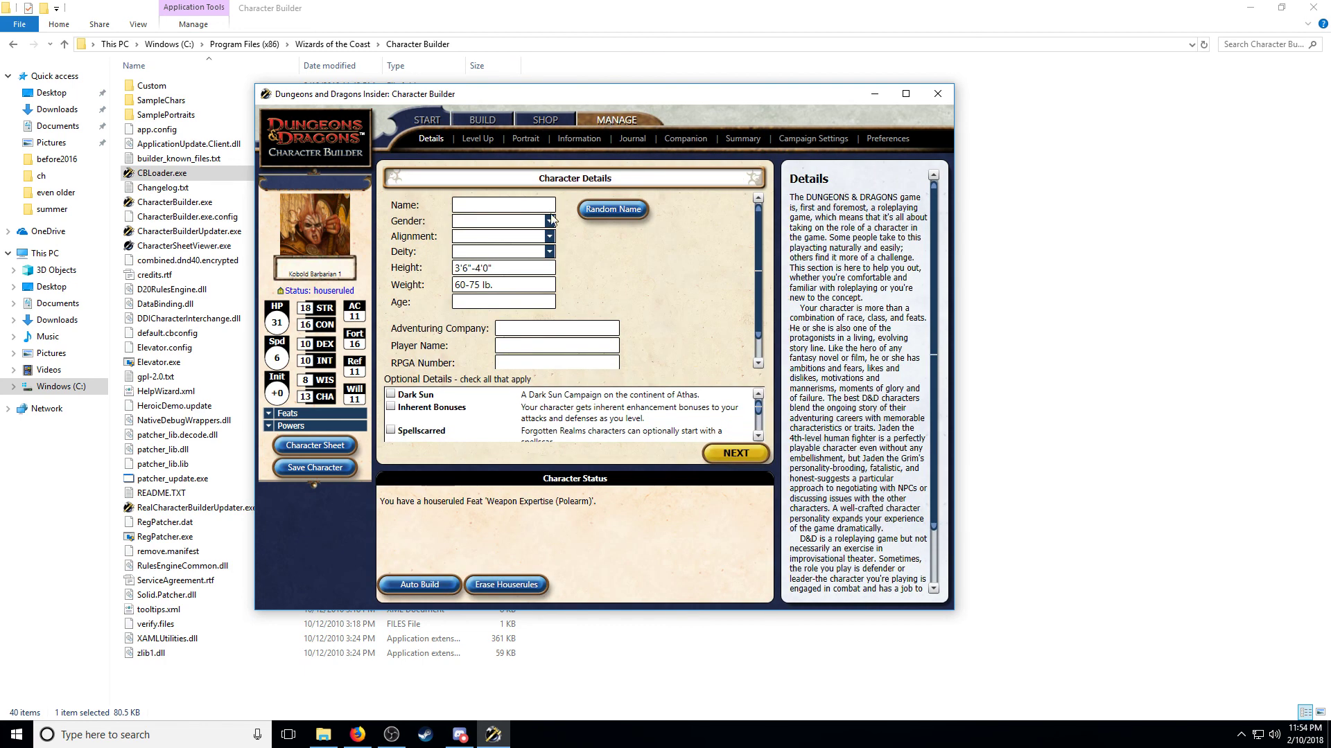
click(478, 139)
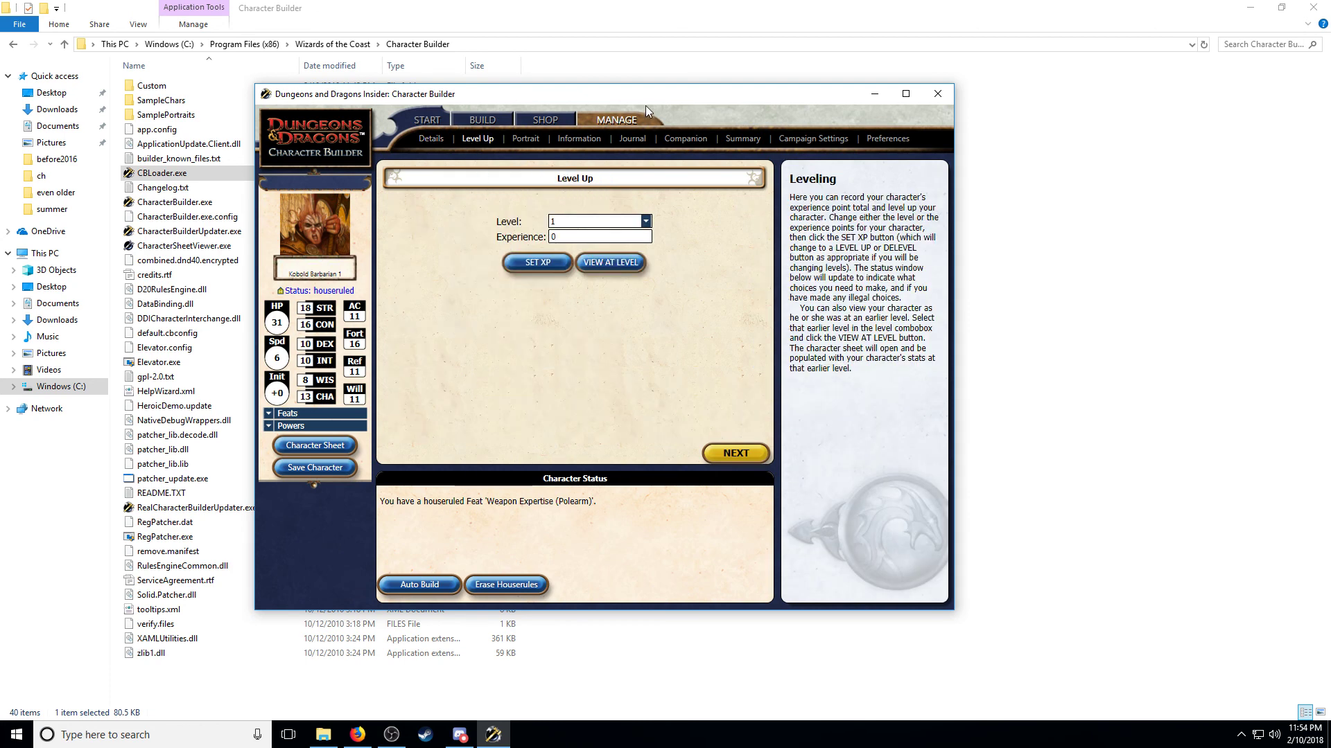
click(646, 221)
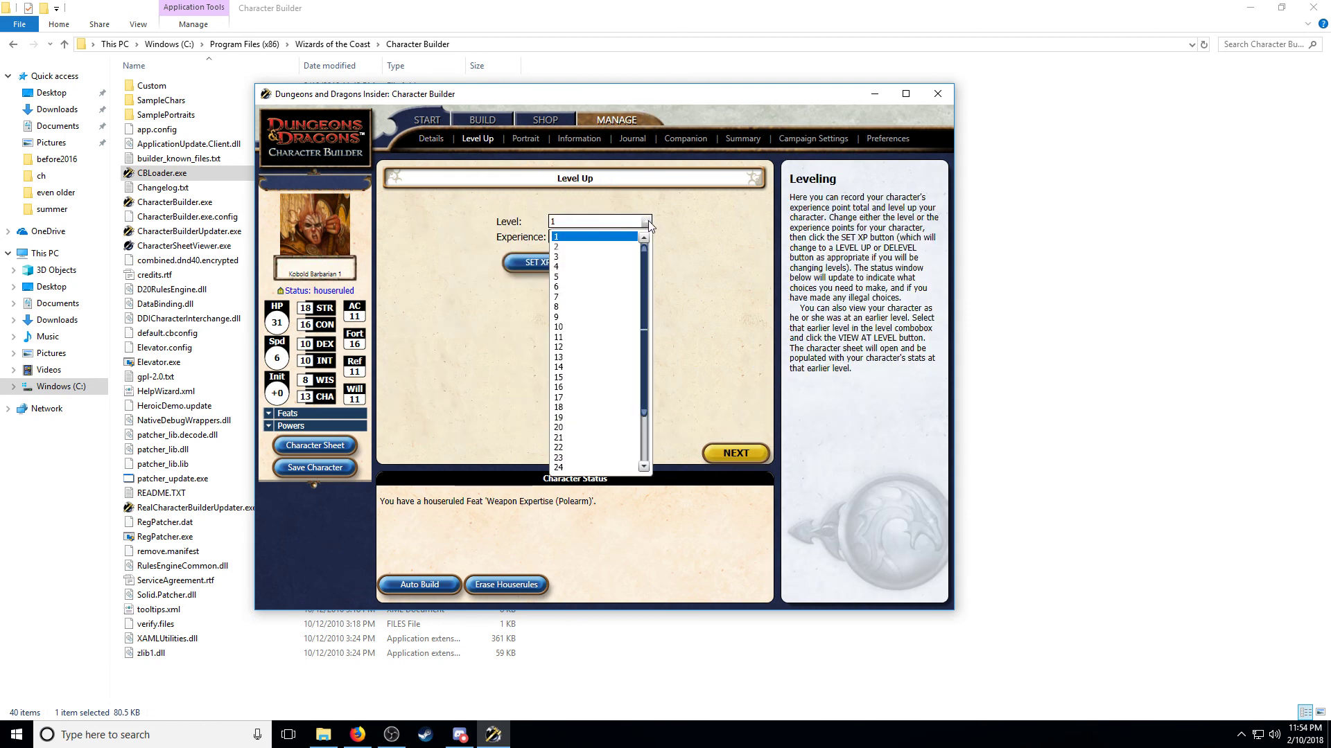
click(714, 216)
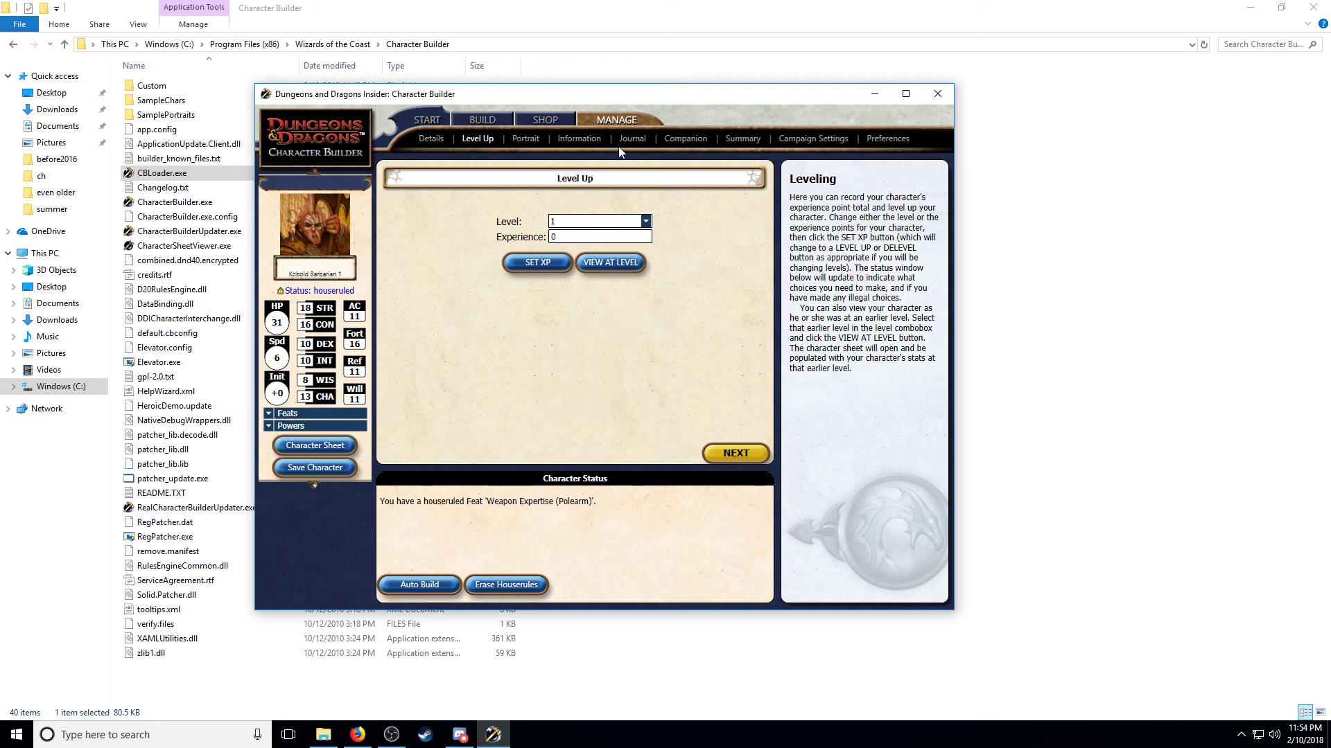
Review the character's chosen powers and feats, then return to the level-up and character details pages.
click(482, 120)
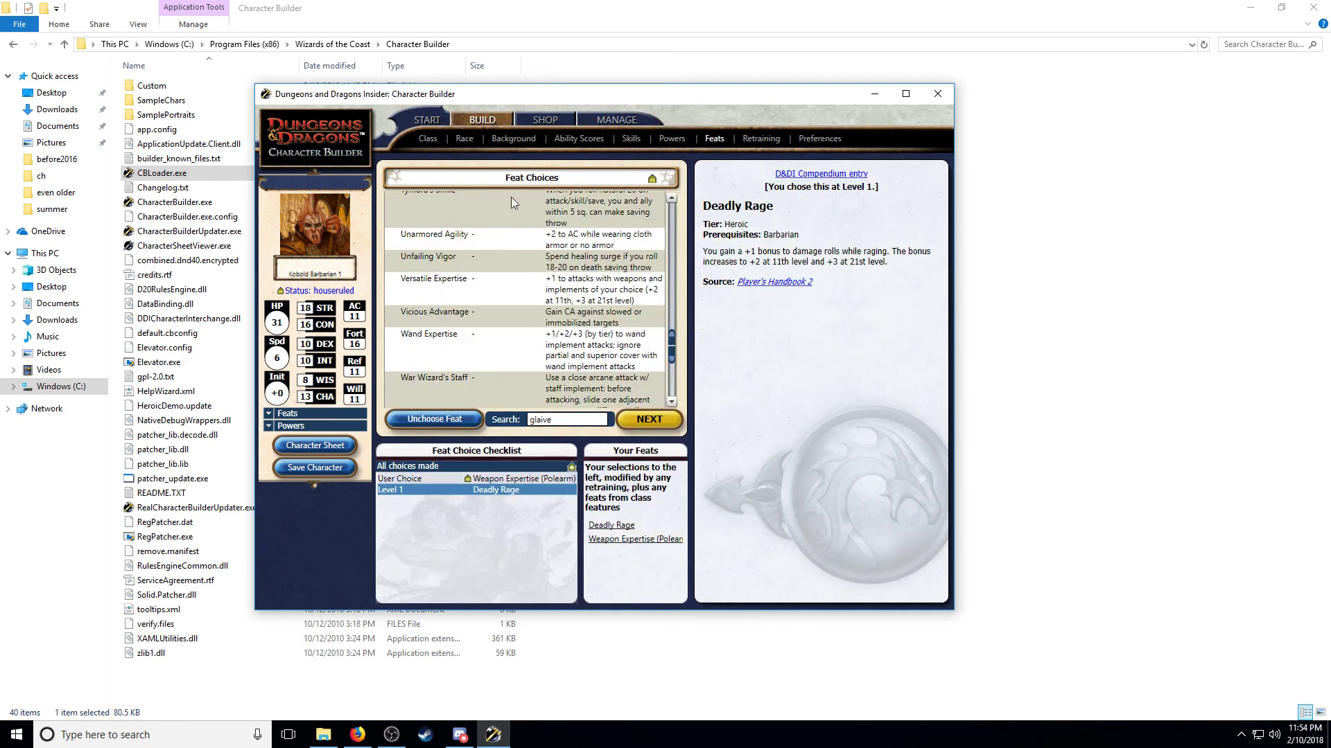
click(670, 138)
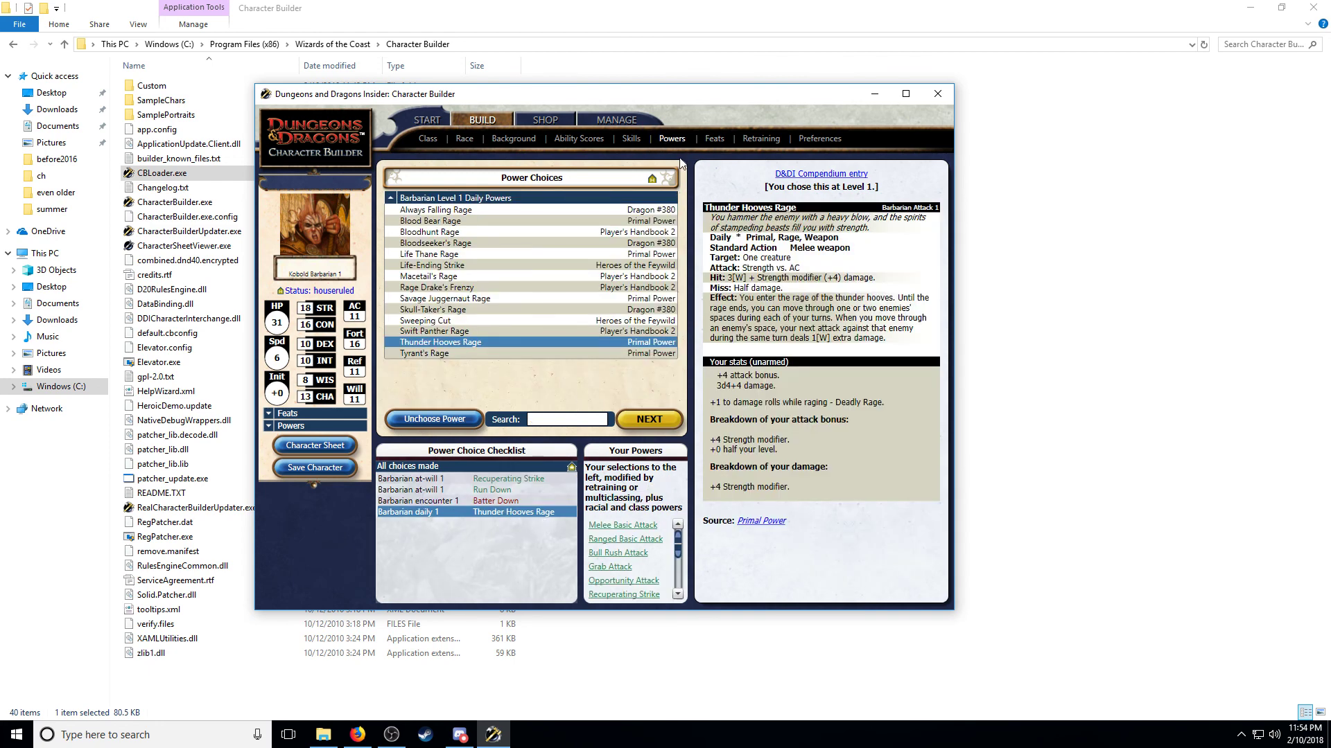
click(711, 139)
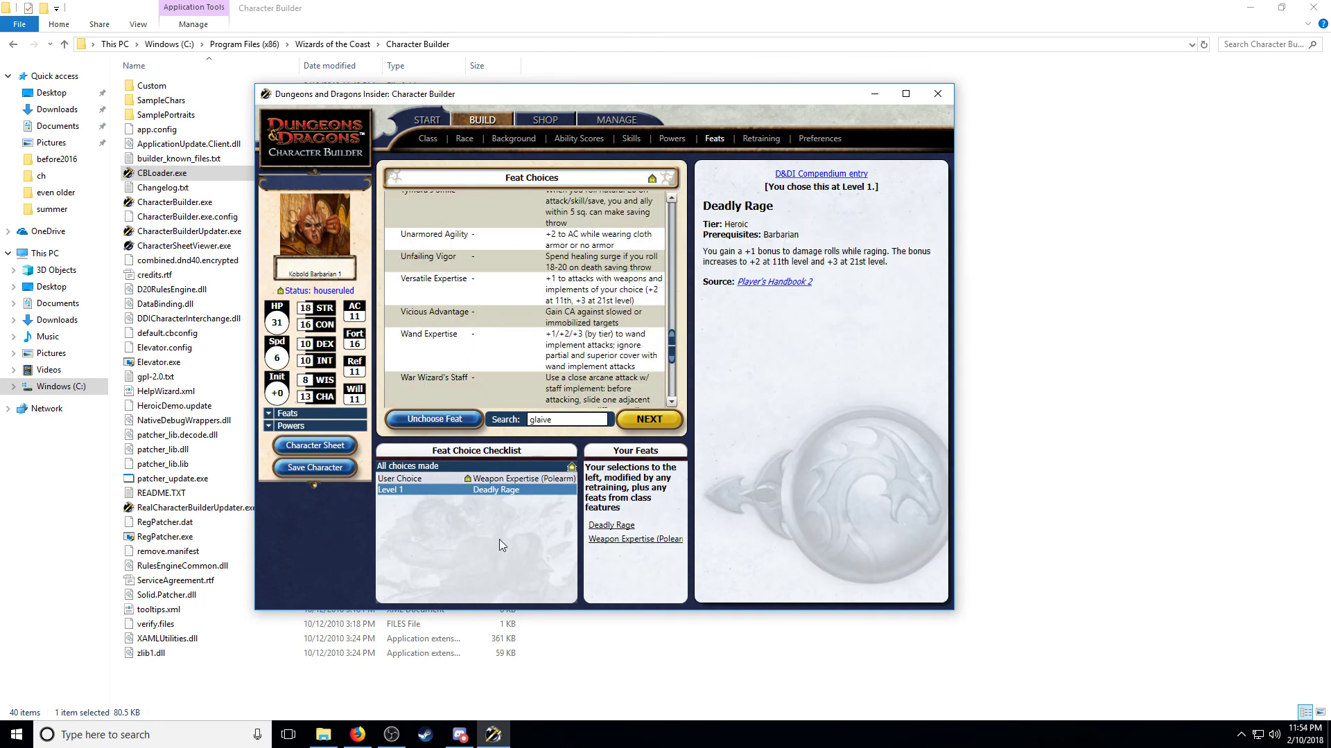
click(603, 119)
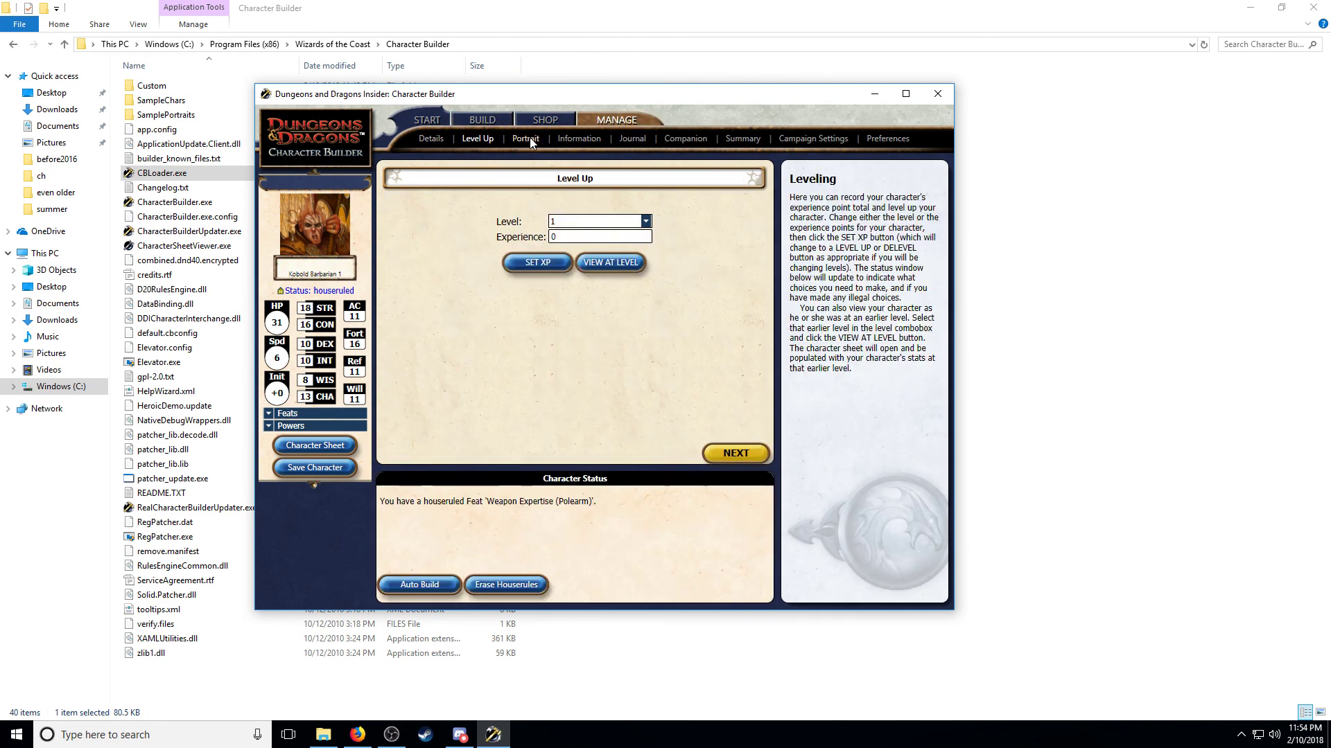
click(425, 138)
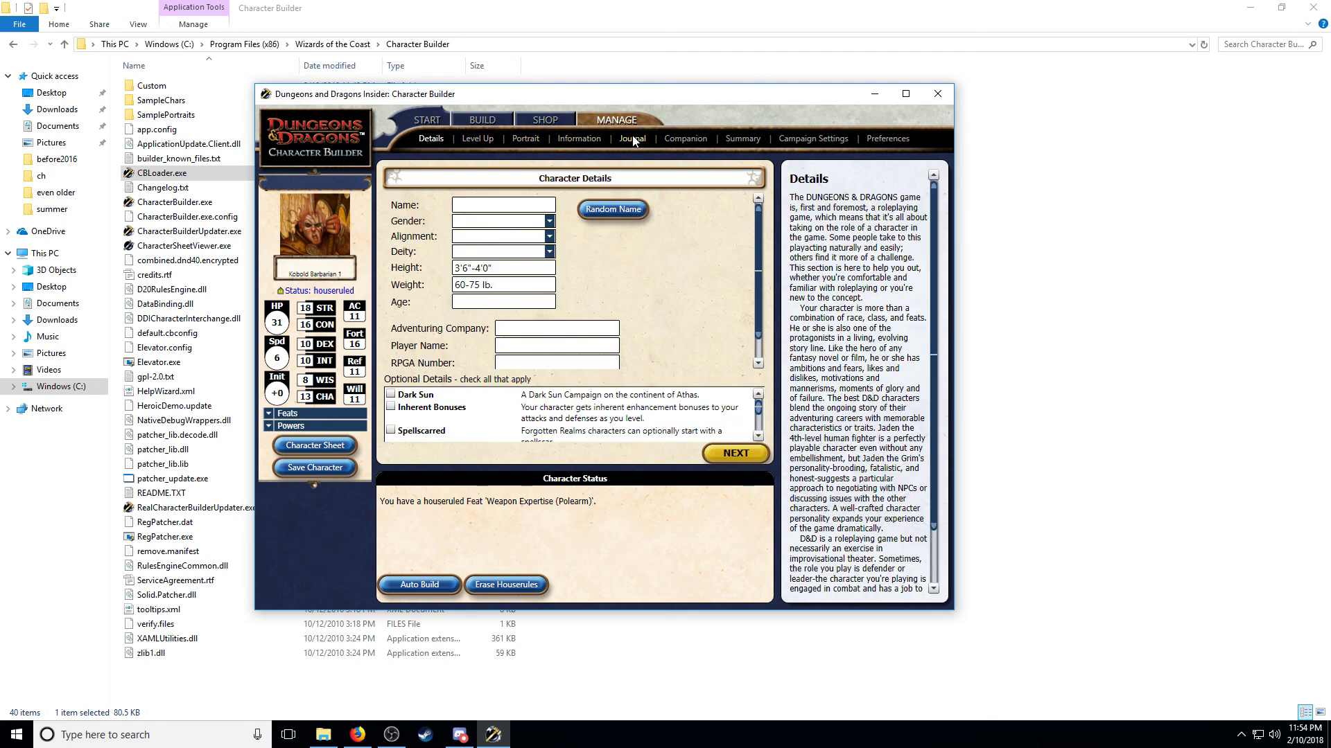
Open the Kobold Barbarian's character sheet, look through its stats, feats, power index and portrait, and close it.
click(336, 438)
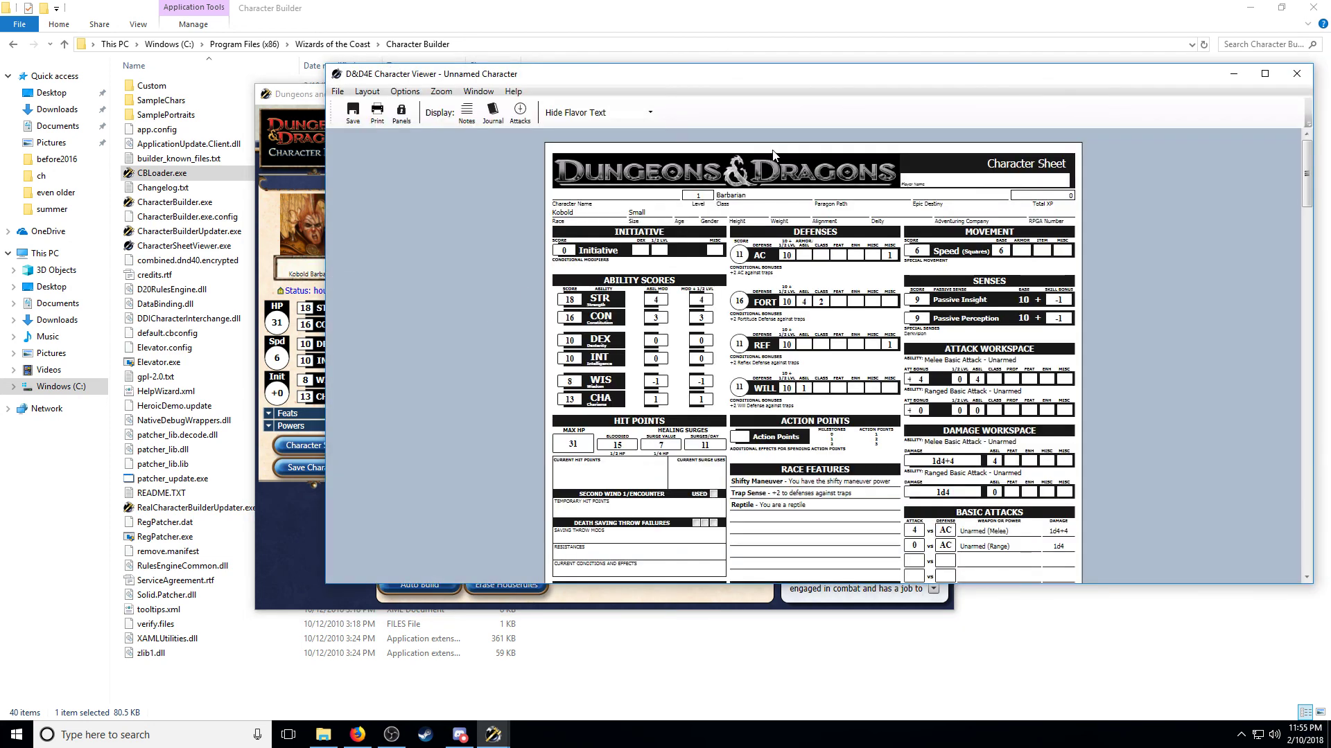
drag(813, 80, 522, 77)
scroll(632, 333, down, 2)
scroll(631, 335, down, 7)
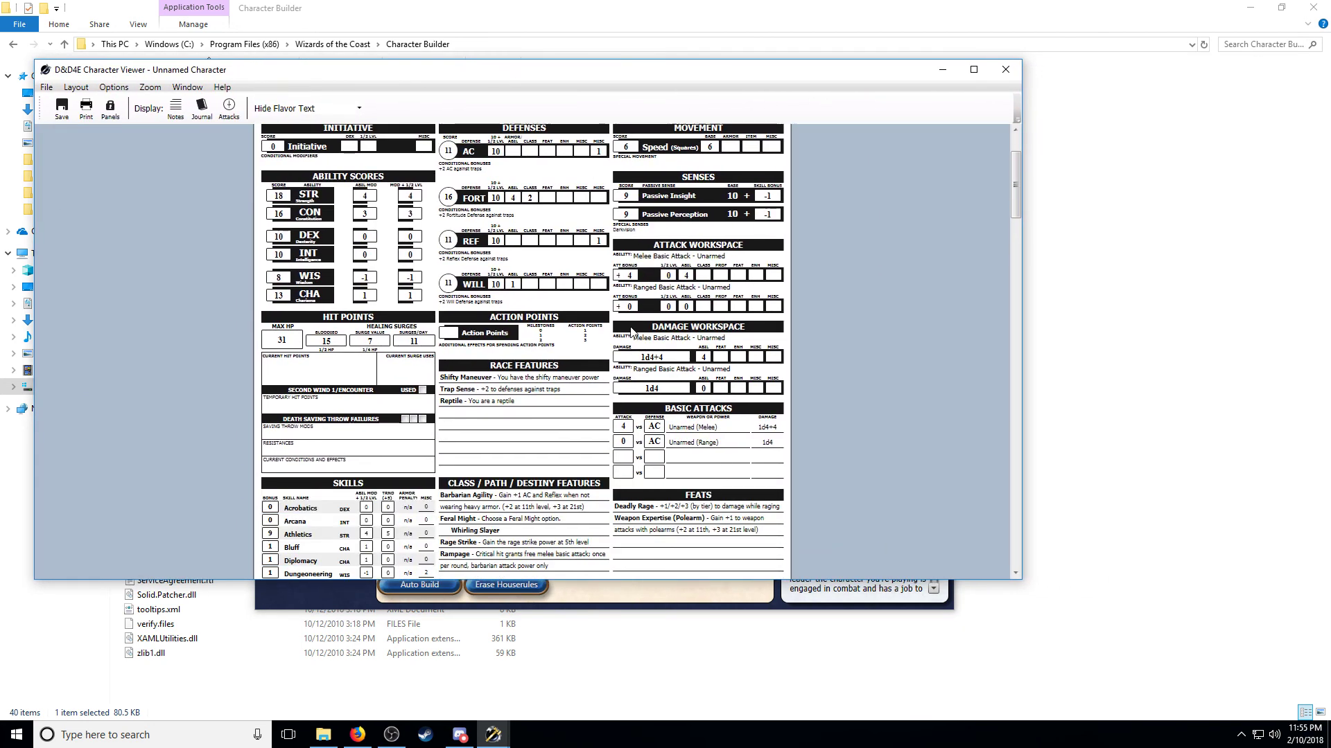
scroll(629, 335, down, 8)
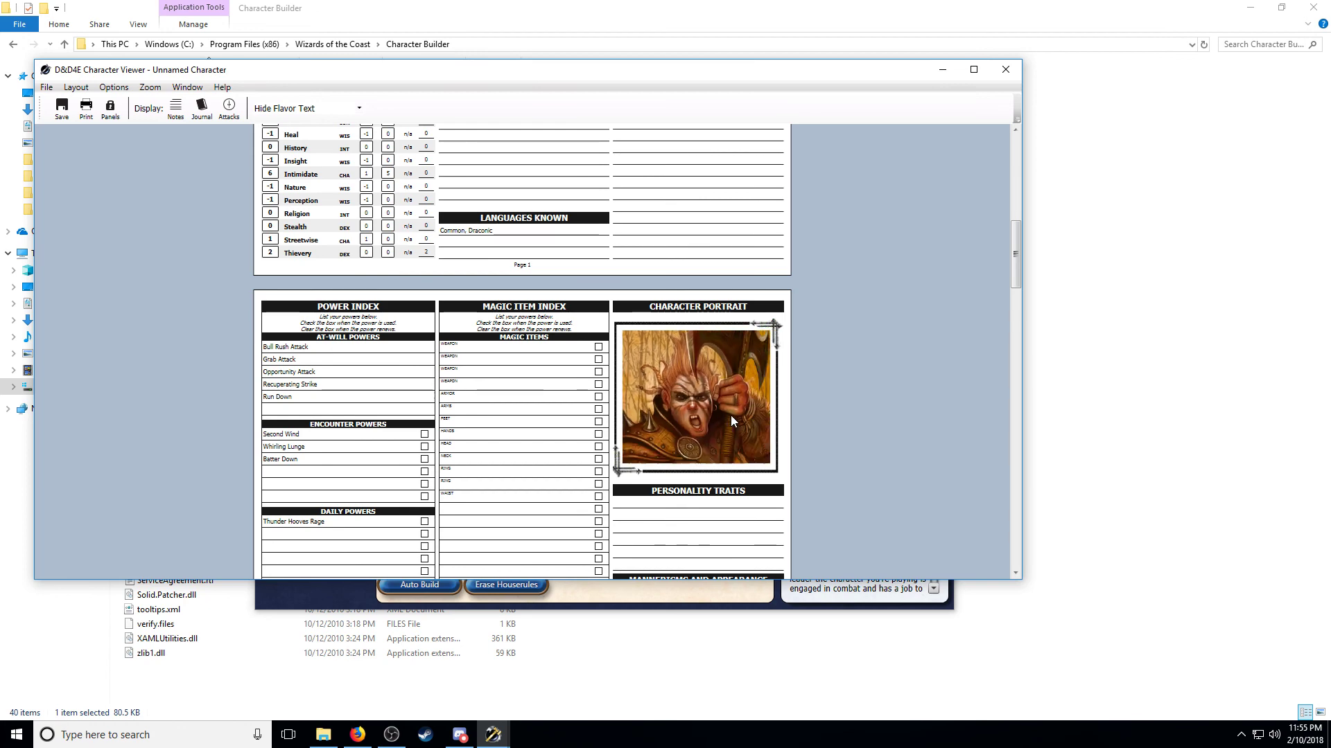
scroll(855, 272, up, 3)
scroll(858, 275, up, 14)
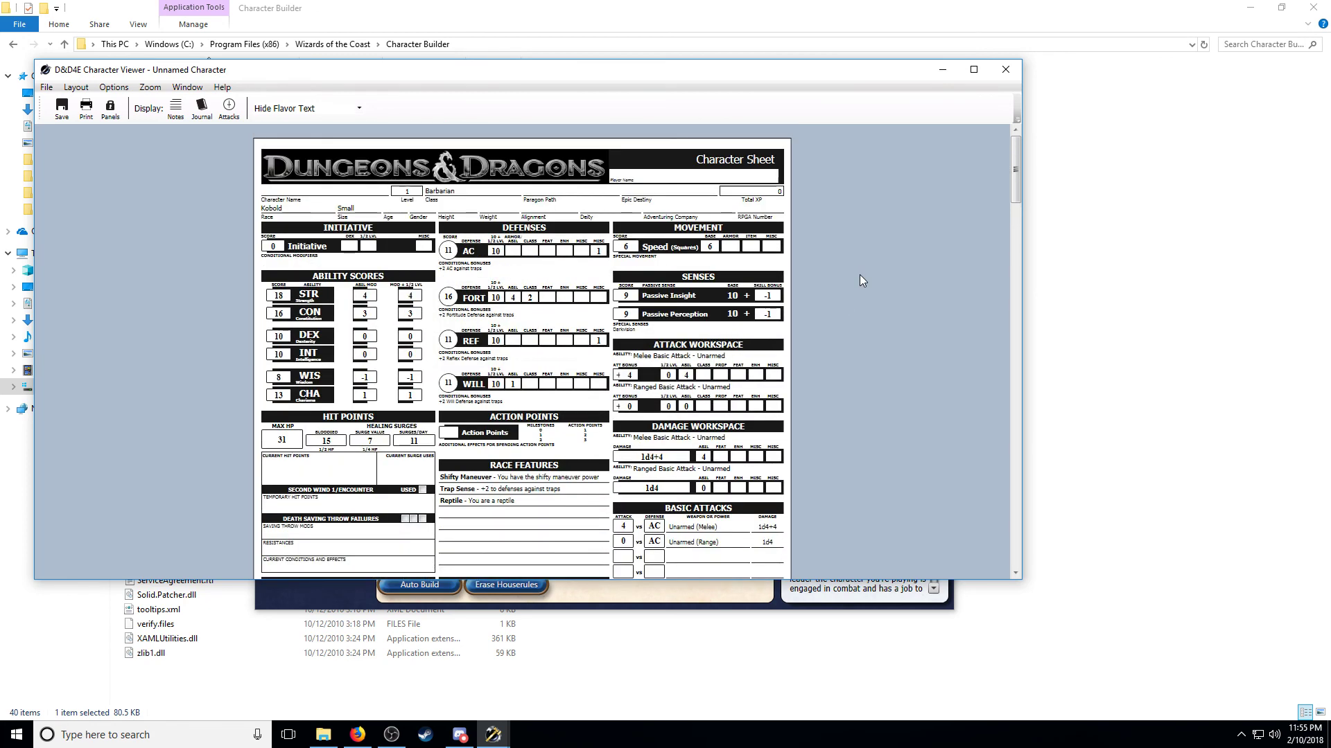
click(1004, 70)
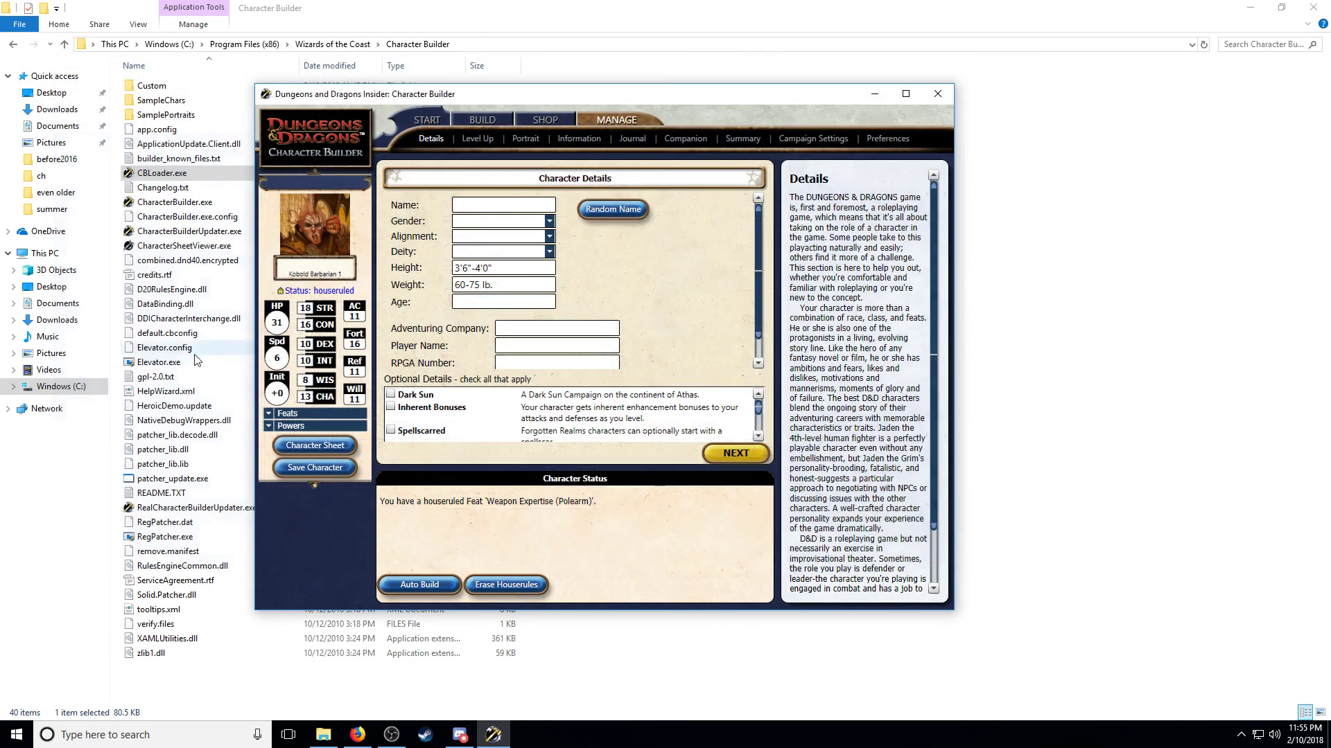